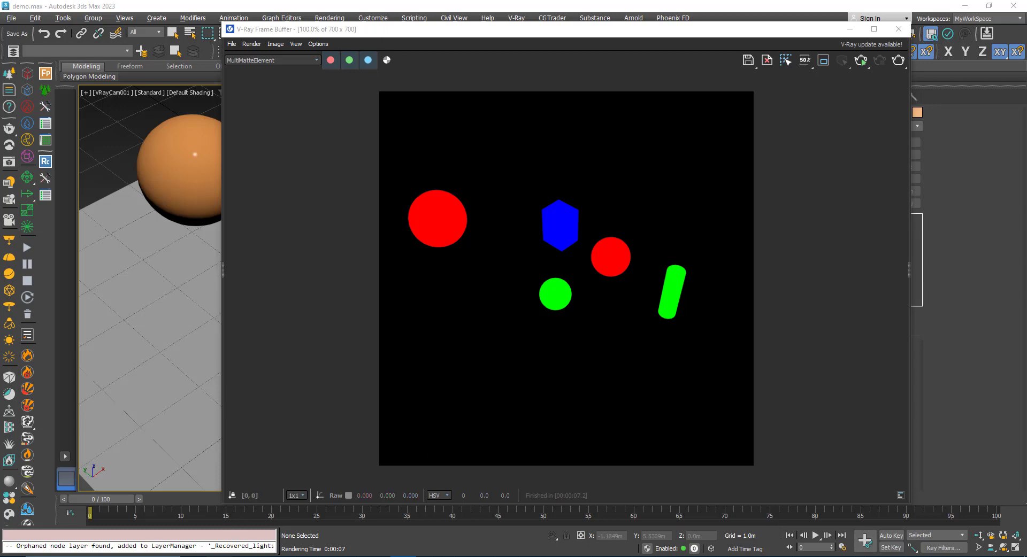
- Switch from 3ds Max to the YouTube 3DS Max trick video in Chrome
left_click(220, 554)
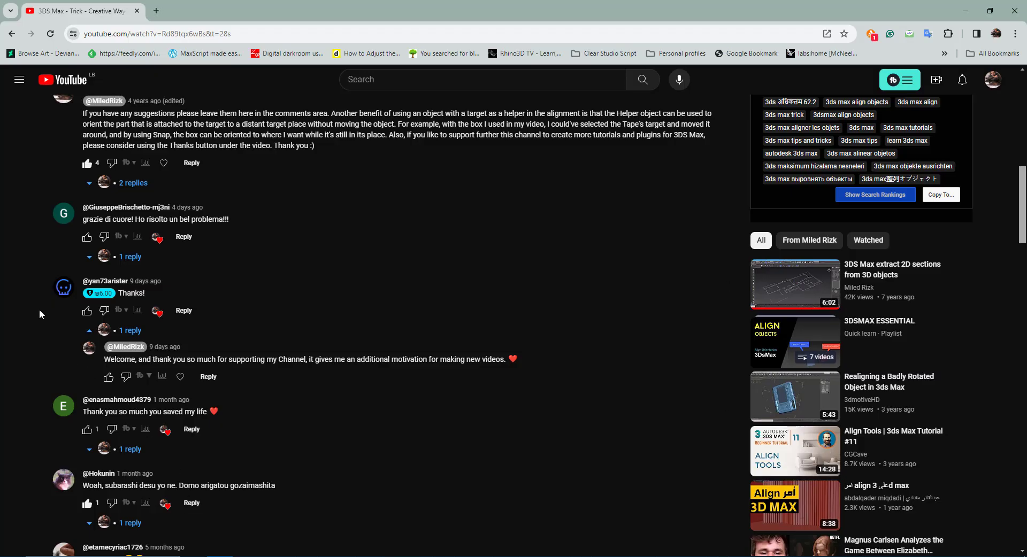
- Scroll through the YouTube comments, then return to the 3ds Max MultiMatte render window
scroll(39, 310, "up", 2)
scroll(40, 310, "down", 3)
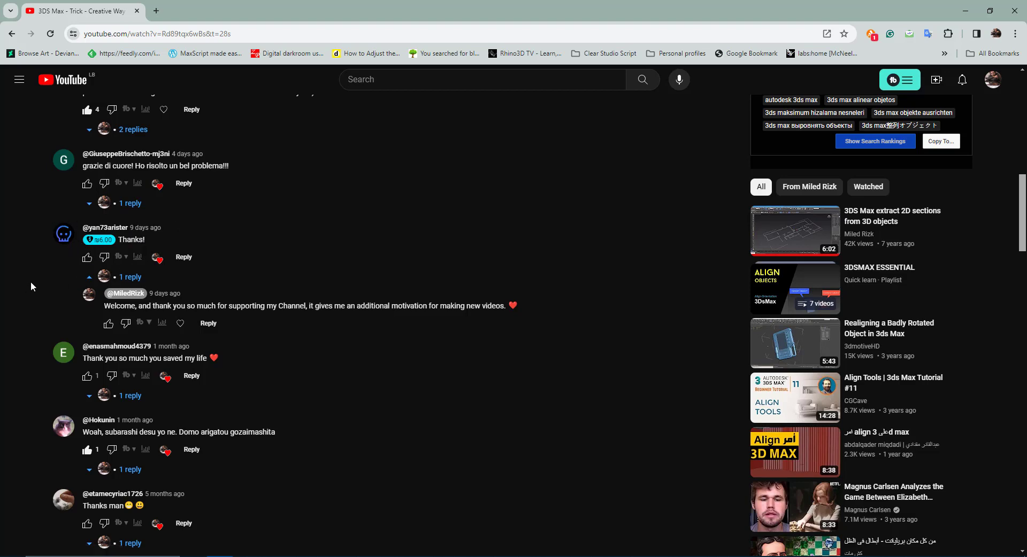
scroll(31, 282, "up", 1)
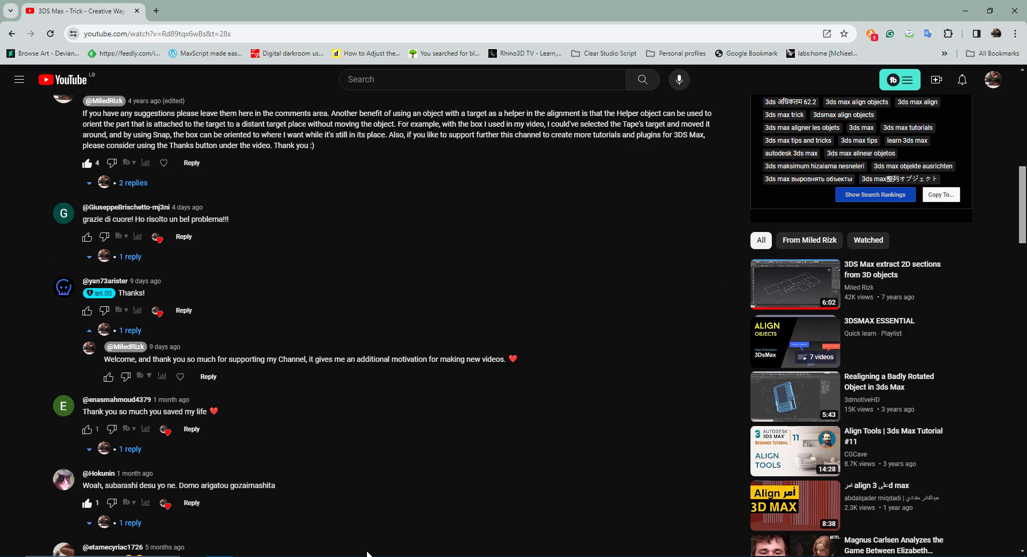
key("alt+Tab")
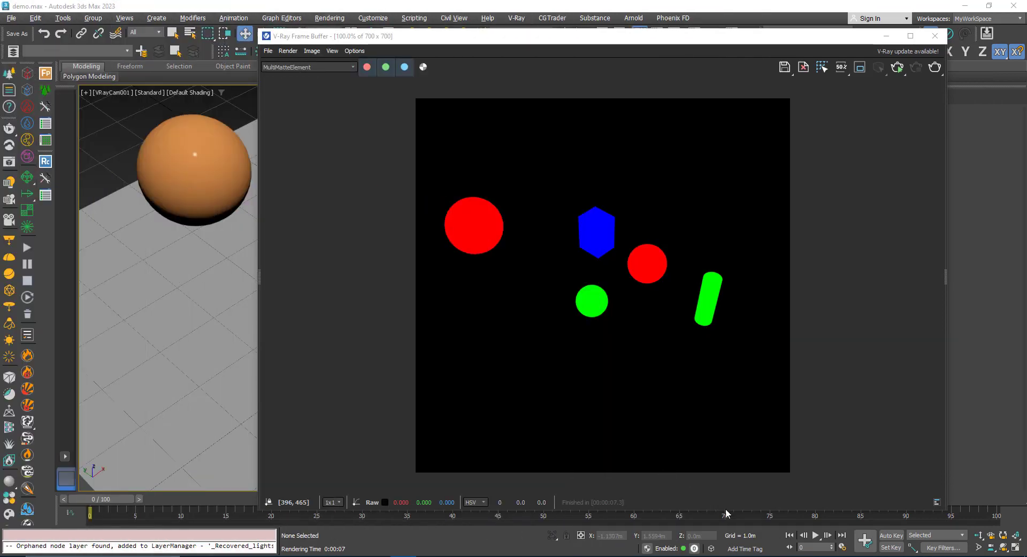
- Reposition the V-Ray Frame Buffer to uncover the scene, keeping the MultiMatteElement channel displayed
left_click_drag(461, 37, 446, 55)
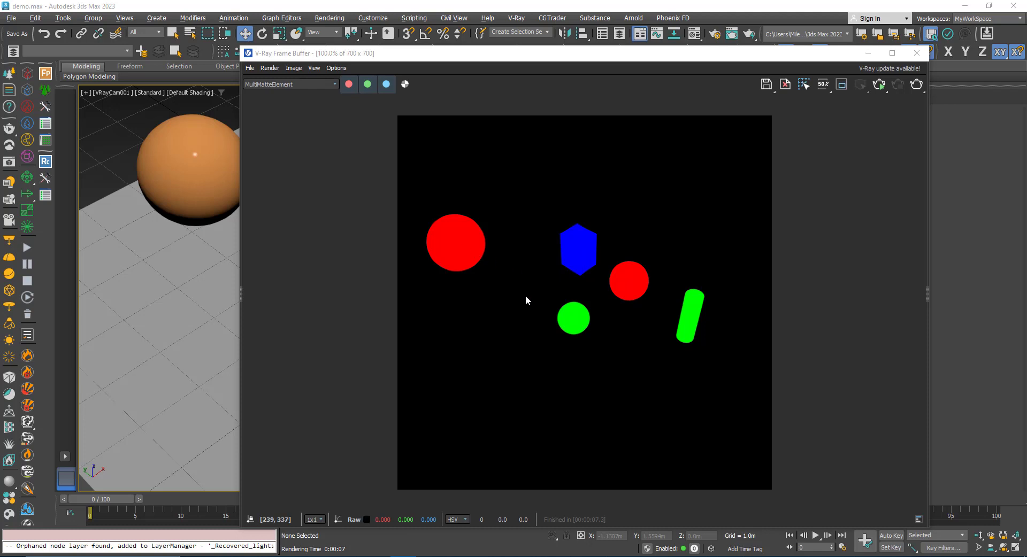
left_click(299, 84)
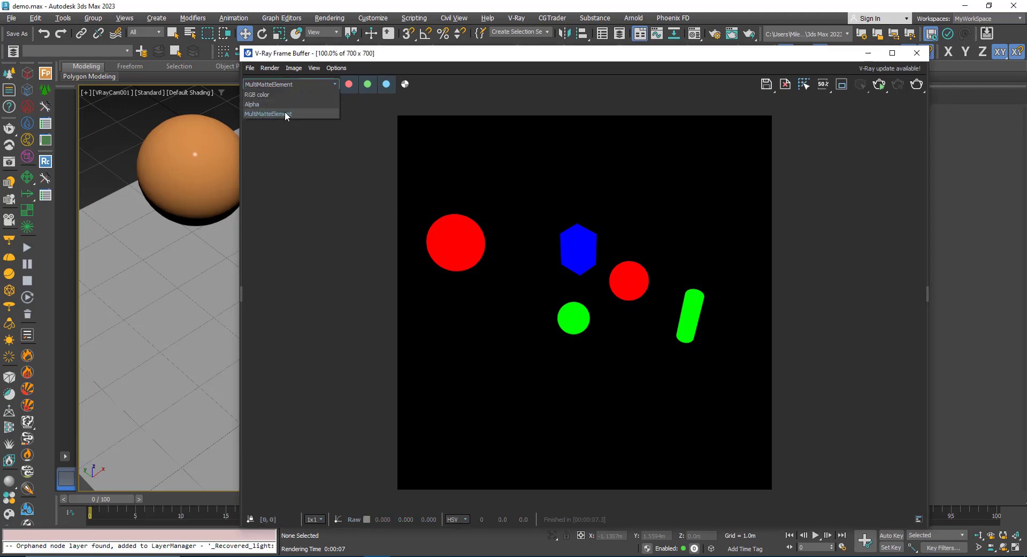
left_click(496, 72)
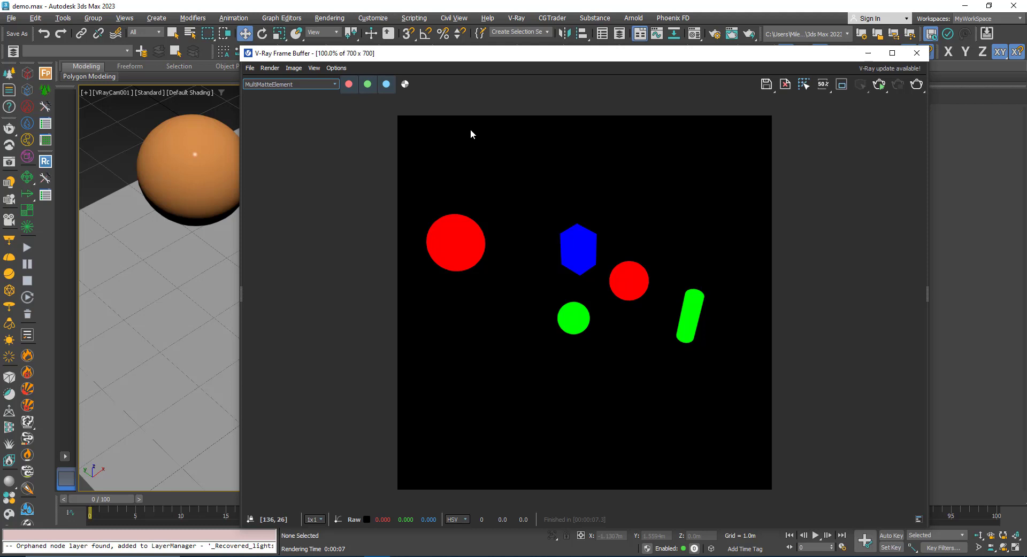
left_click_drag(456, 59, 504, 61)
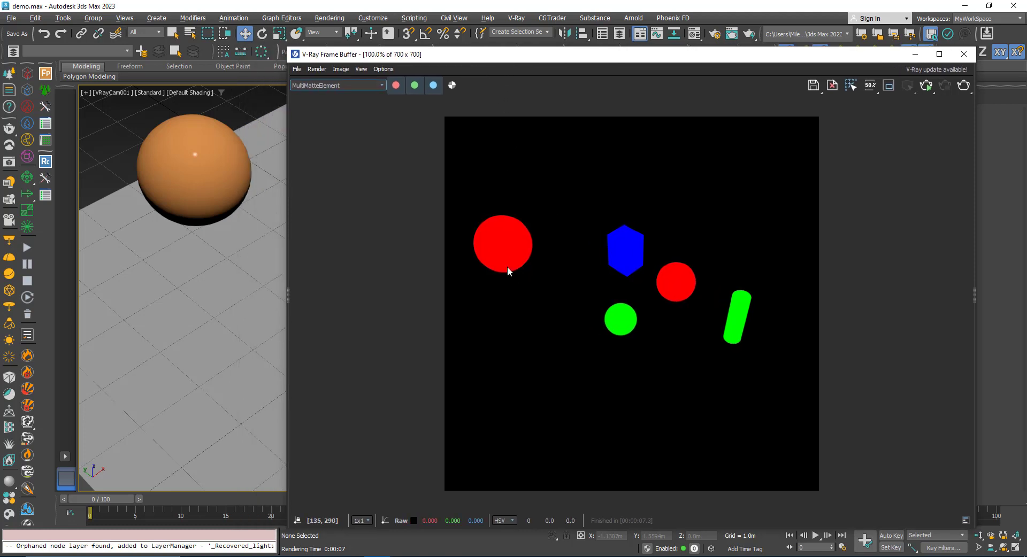
- Compare the orange sphere's zoomed RGB color render with its red MultiMatteElement matte
left_click(345, 84)
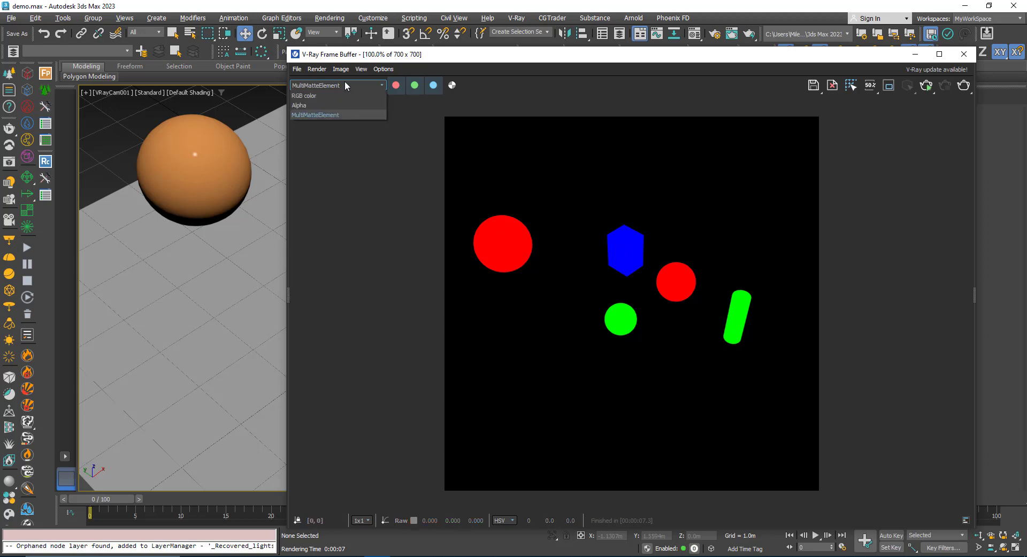
left_click(341, 94)
scroll(480, 227, "up", 2)
scroll(465, 232, "up", 1)
scroll(505, 238, "down", 3)
scroll(561, 262, "up", 2)
scroll(367, 165, "up", 3)
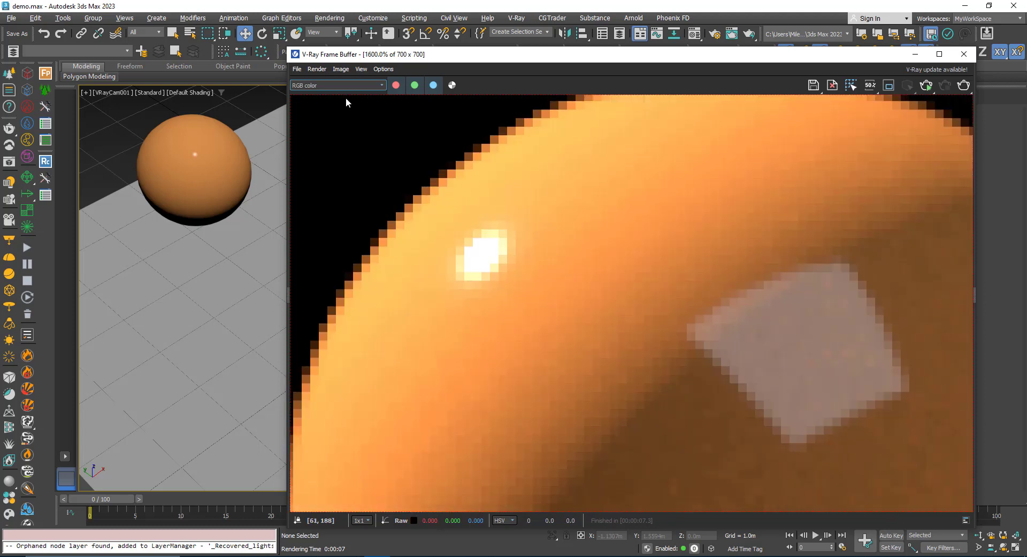
left_click(337, 84)
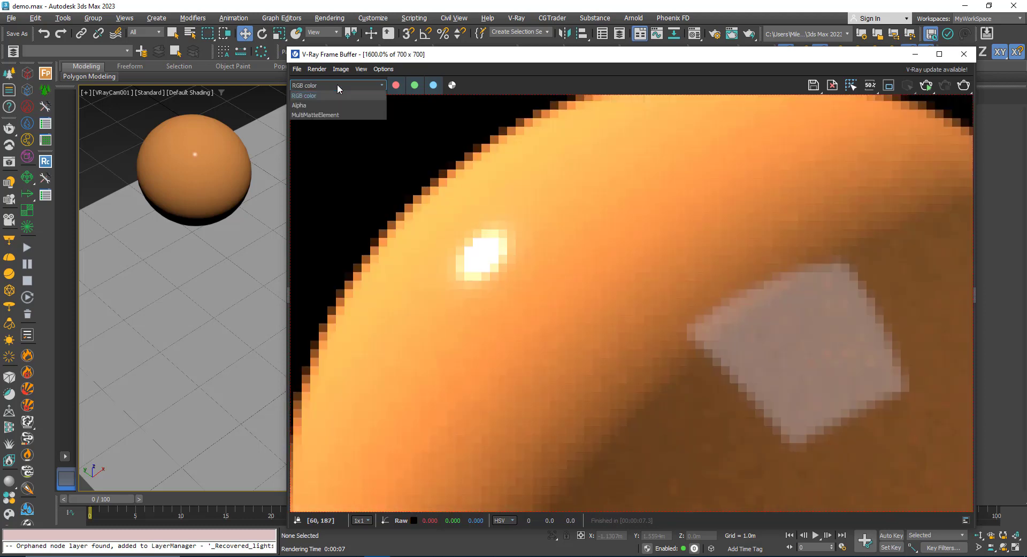
left_click(327, 114)
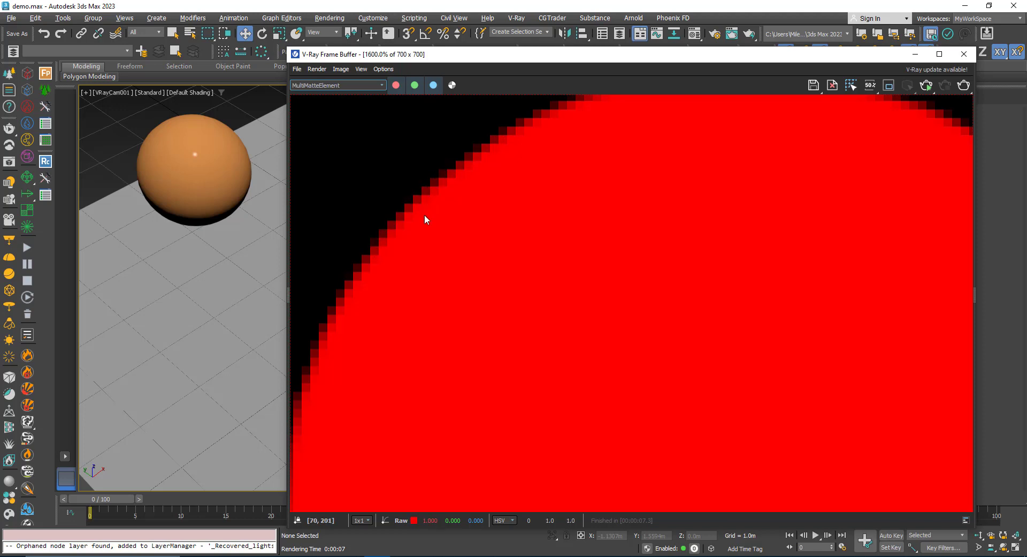
scroll(441, 236, "down", 3)
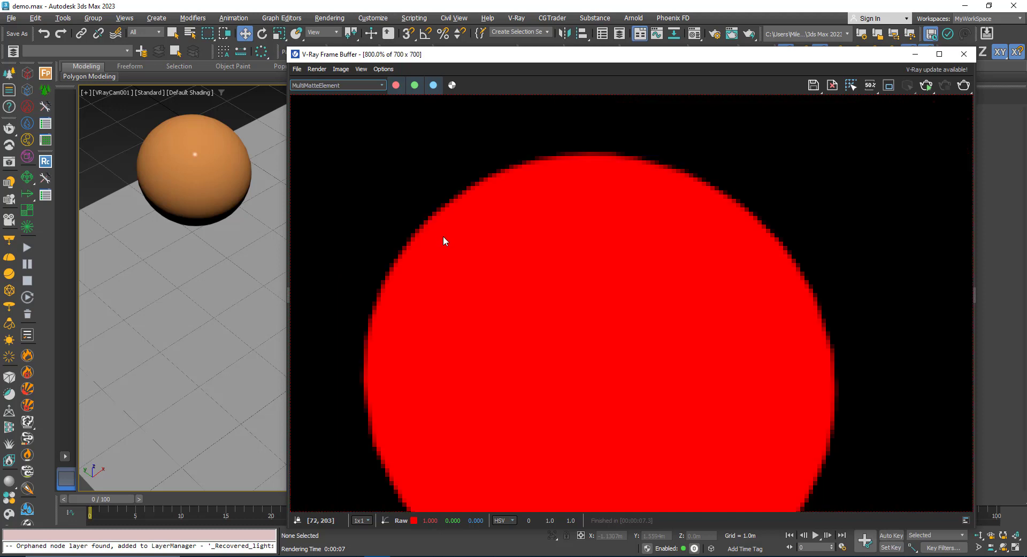
scroll(454, 243, "up", 1)
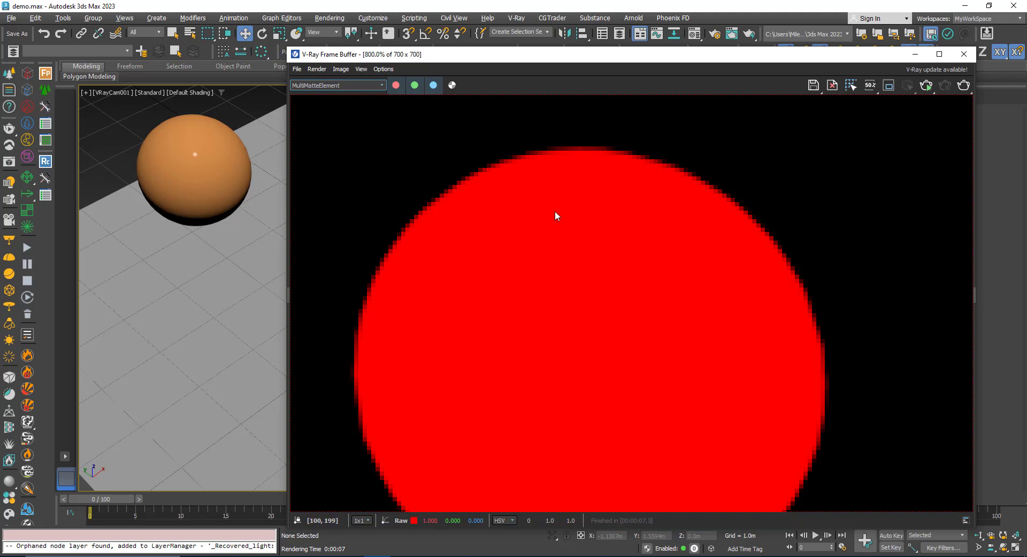
scroll(408, 182, "up", 1)
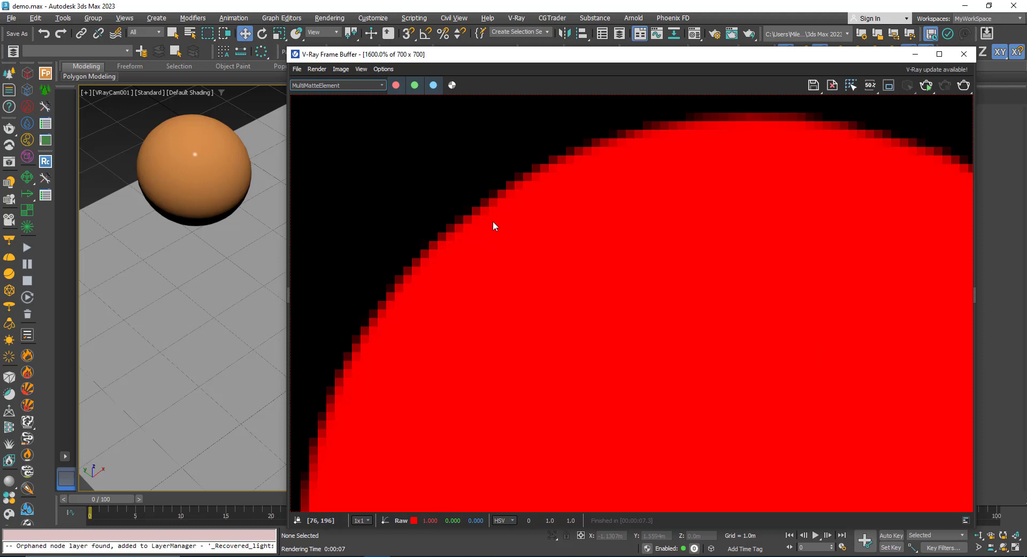
scroll(492, 224, "down", 1)
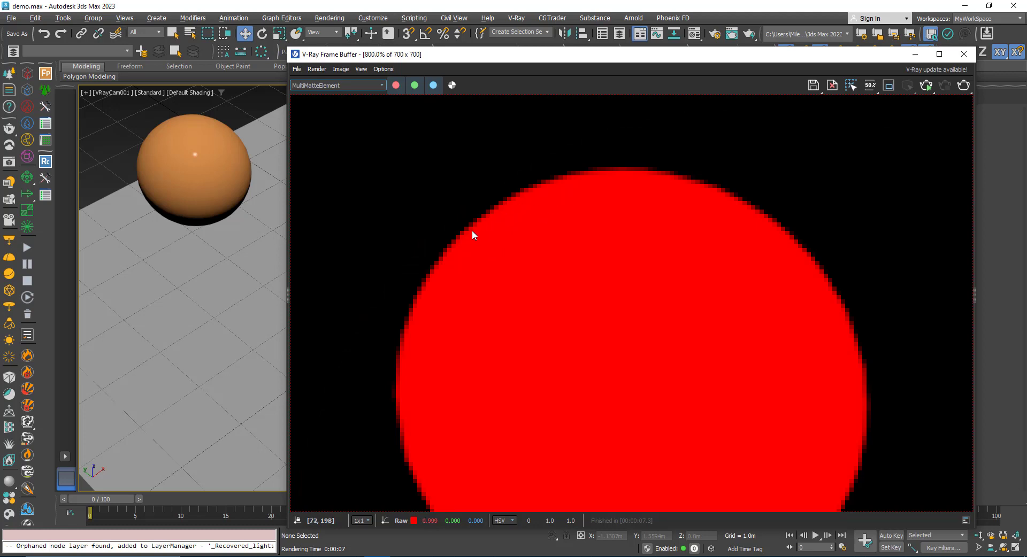
scroll(465, 235, "up", 1)
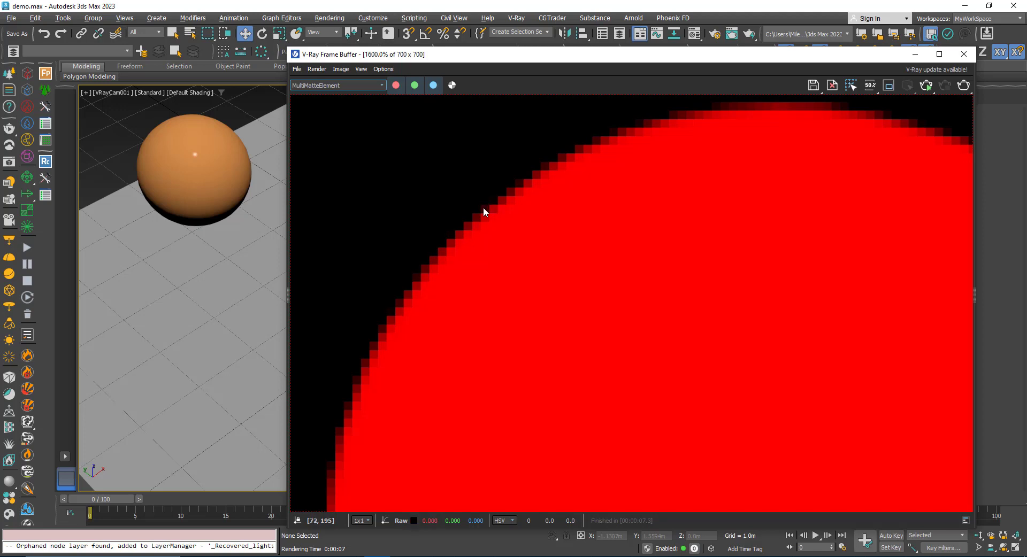
scroll(388, 319, "down", 2)
scroll(569, 183, "up", 1)
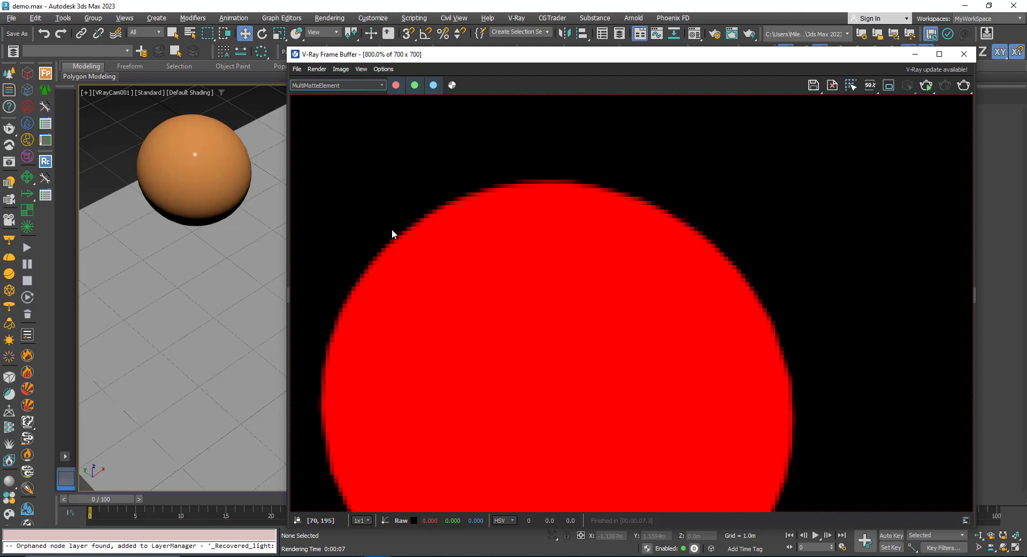
scroll(393, 229, "up", 1)
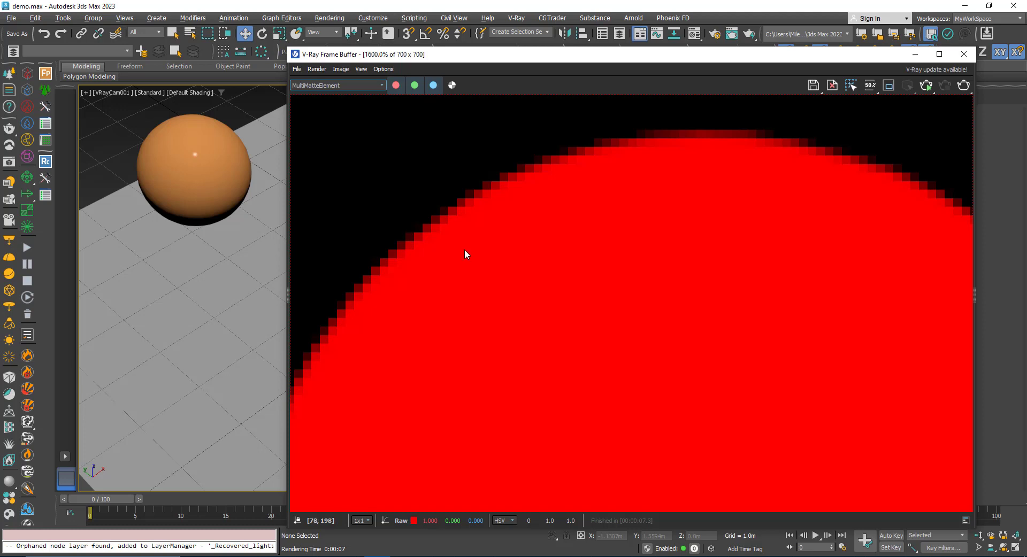
scroll(479, 227, "down", 2)
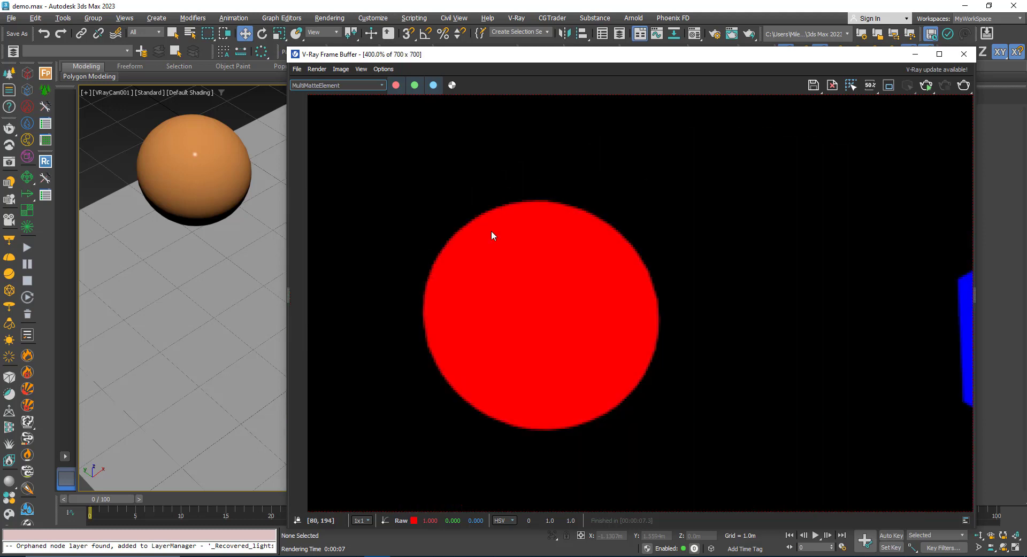
scroll(469, 220, "down", 1)
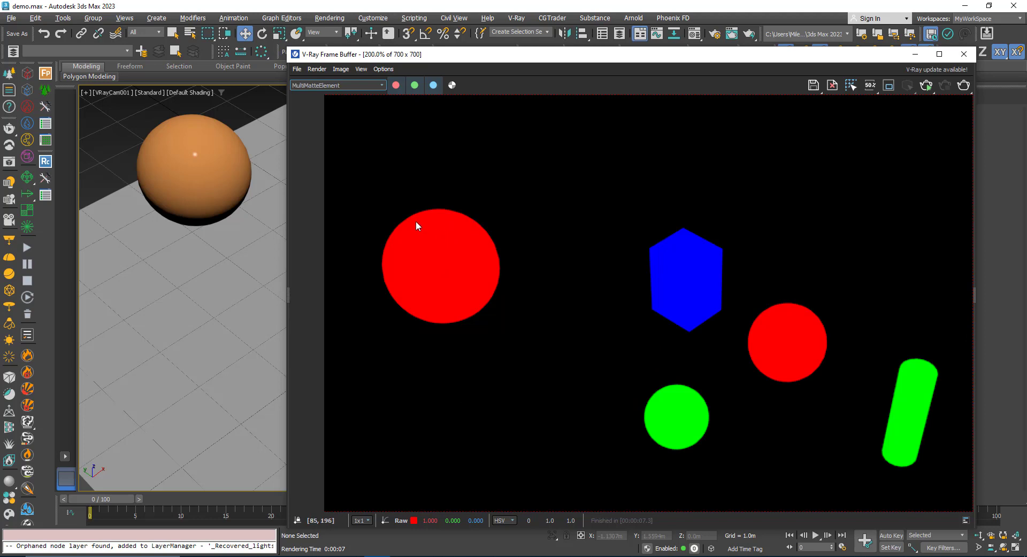
scroll(418, 222, "up", 3)
scroll(412, 205, "down", 4)
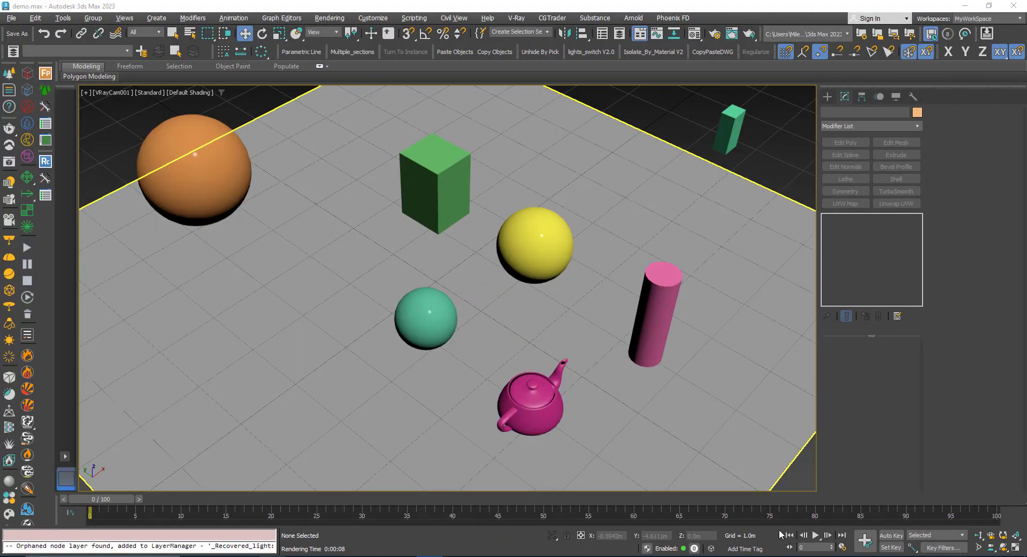
- Open Render Setup and choose MultiMatteElement from the Render Elements add list
left_click(328, 17)
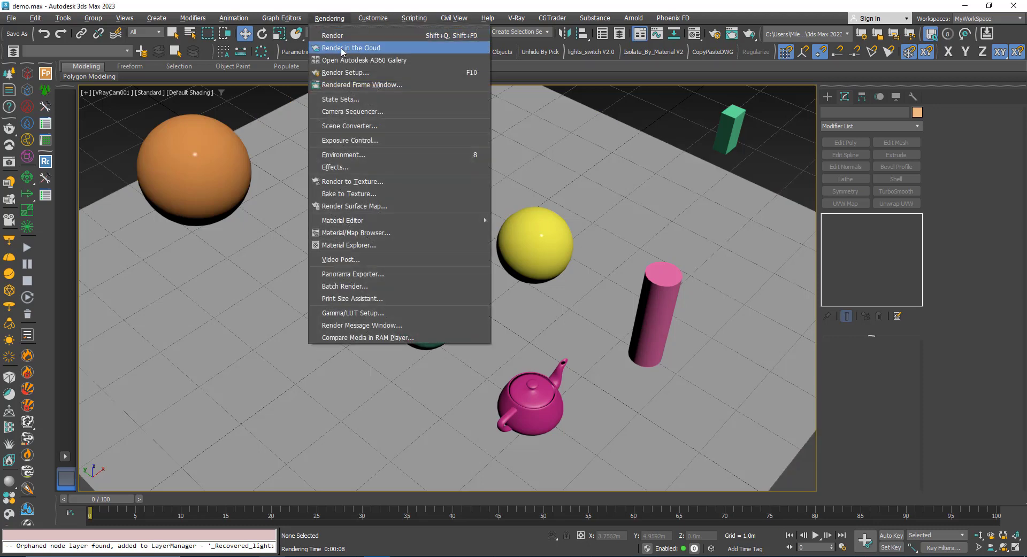
left_click(336, 73)
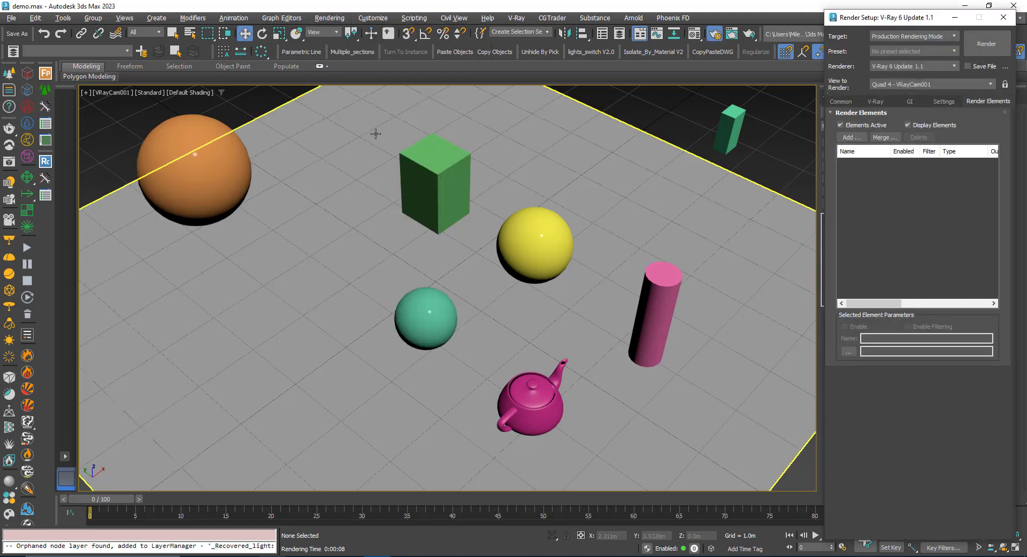
left_click_drag(881, 19, 315, 19)
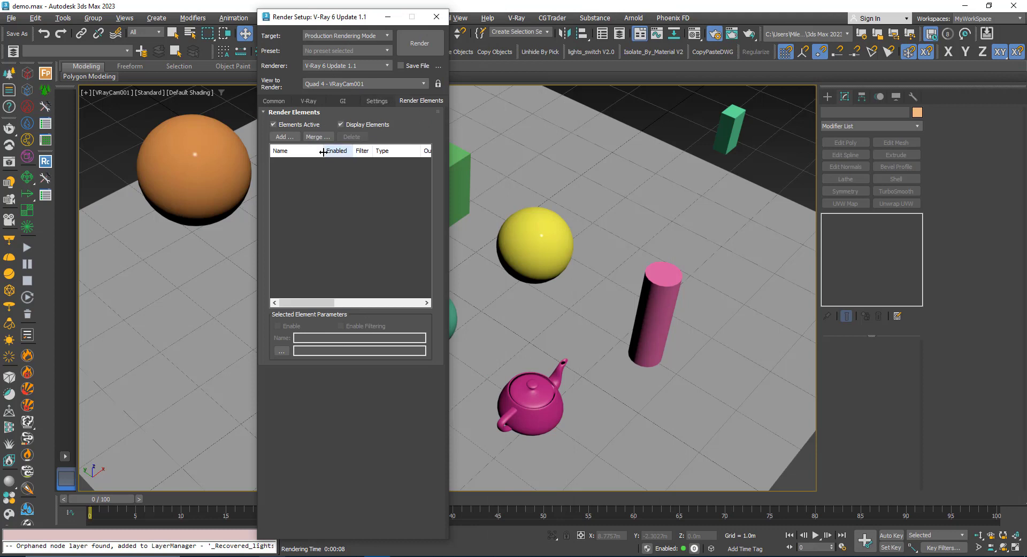
left_click(283, 137)
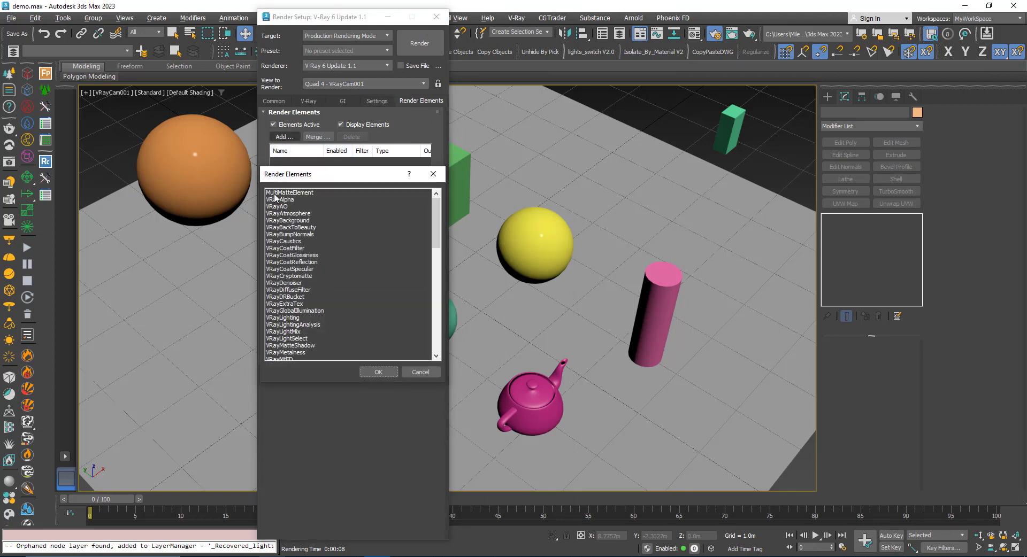
left_click(279, 194)
- Add the MultiMatteElement, move Render Setup aside, and check its red, green, blue IDs 1, 2, 3
double_click(278, 194)
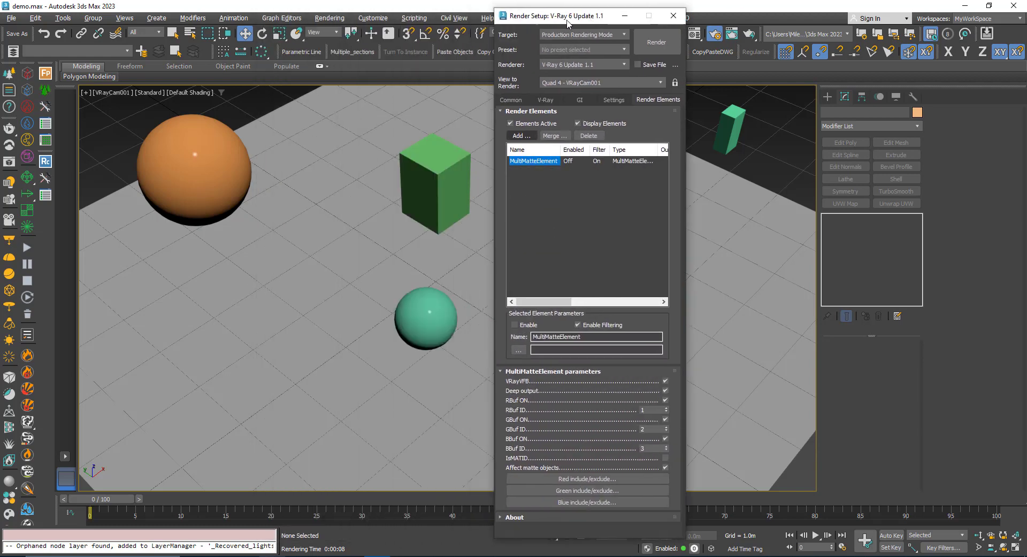
left_click_drag(581, 22, 789, 36)
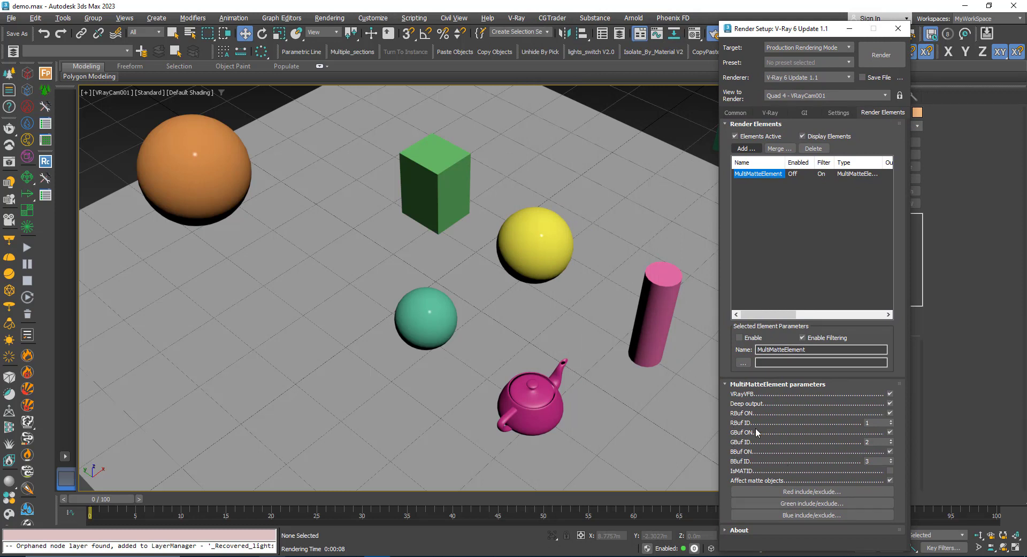
left_click(873, 423)
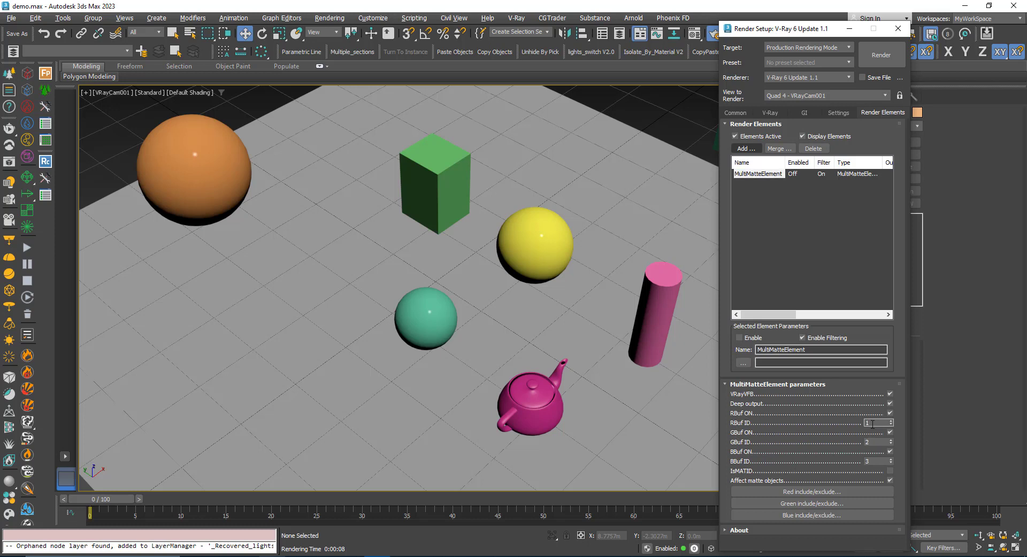
key("Tab")
left_click(872, 423)
left_click(874, 443)
left_click(873, 462)
- Go over the red, green and blue IDs 1, 2, 3 again, then select the orange sphere
left_click(878, 423)
left_click(874, 443)
left_click(875, 461)
left_click(875, 424)
left_click(875, 442)
left_click(873, 424)
left_click(875, 442)
left_click(876, 461)
left_click(875, 423)
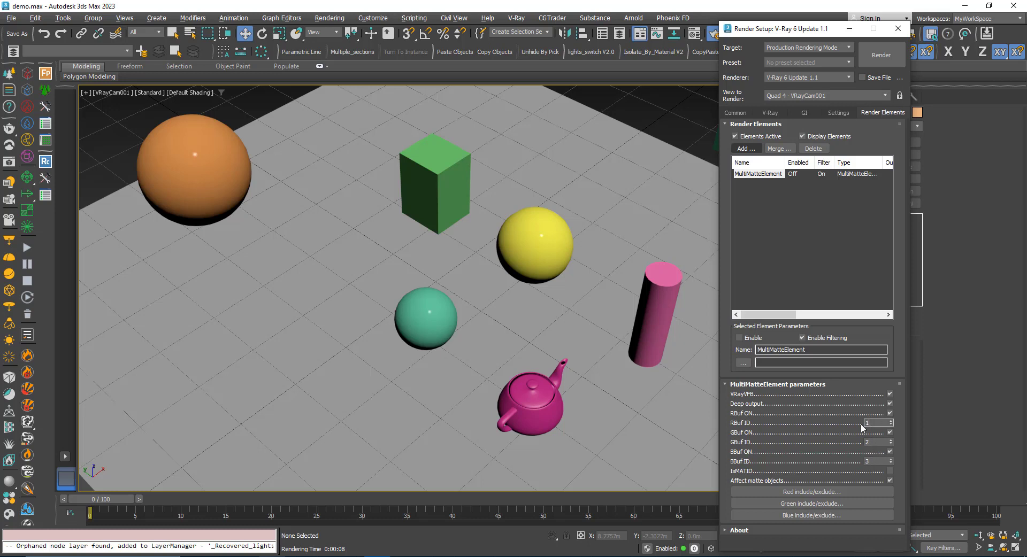
left_click(198, 171)
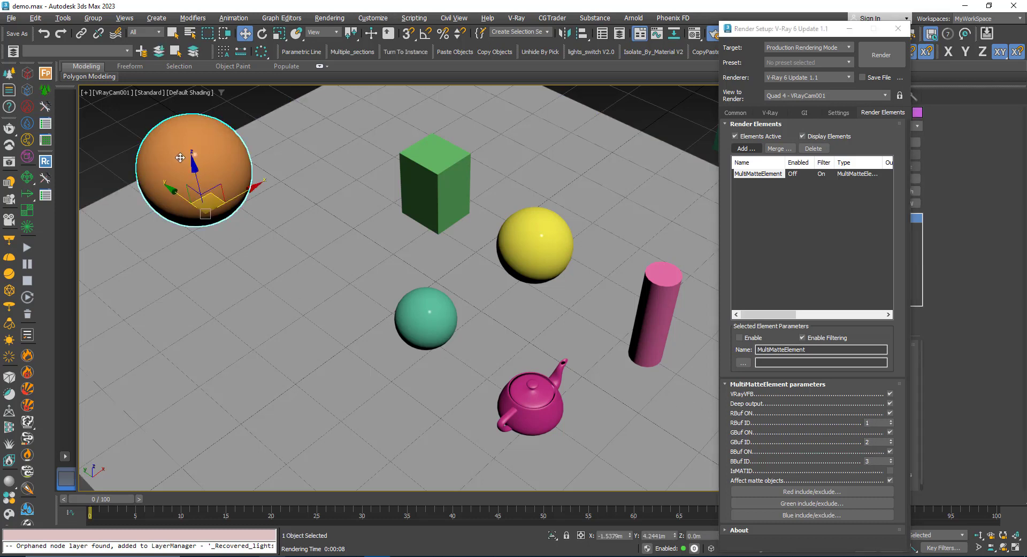
- Give the orange and yellow spheres G-Buffer Object ID 1
left_click(536, 248, "ctrl")
right_click(536, 246)
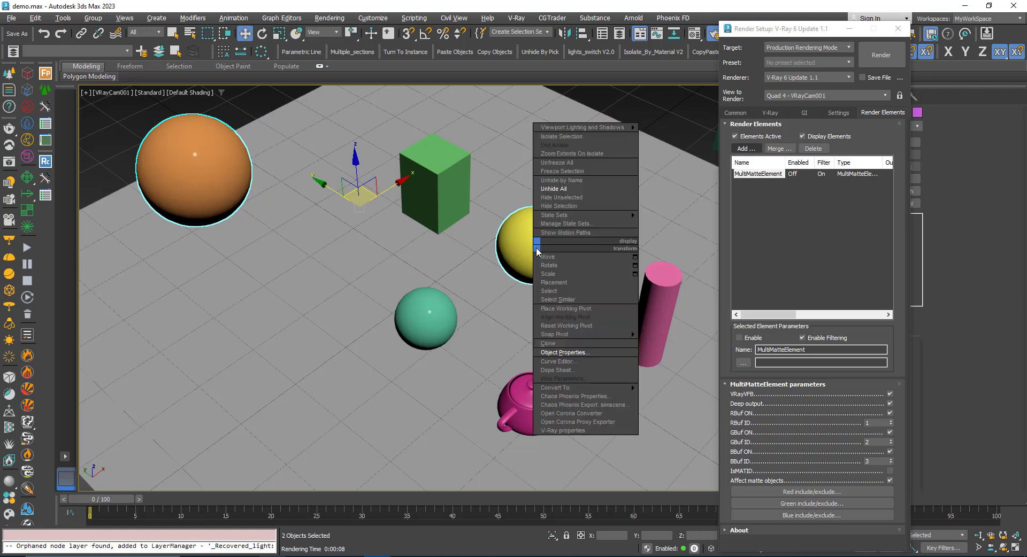
left_click(563, 353)
left_click(551, 349)
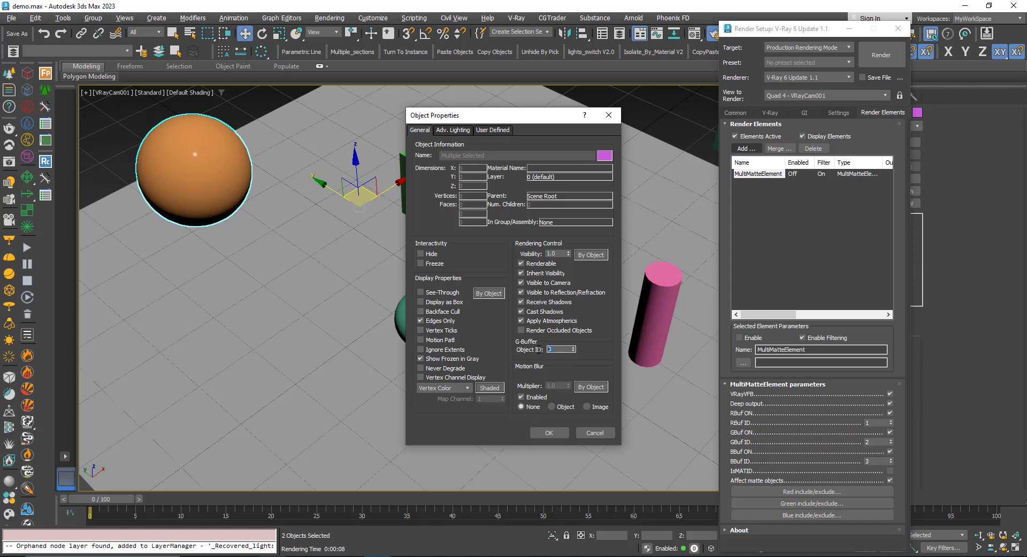
left_click(538, 436)
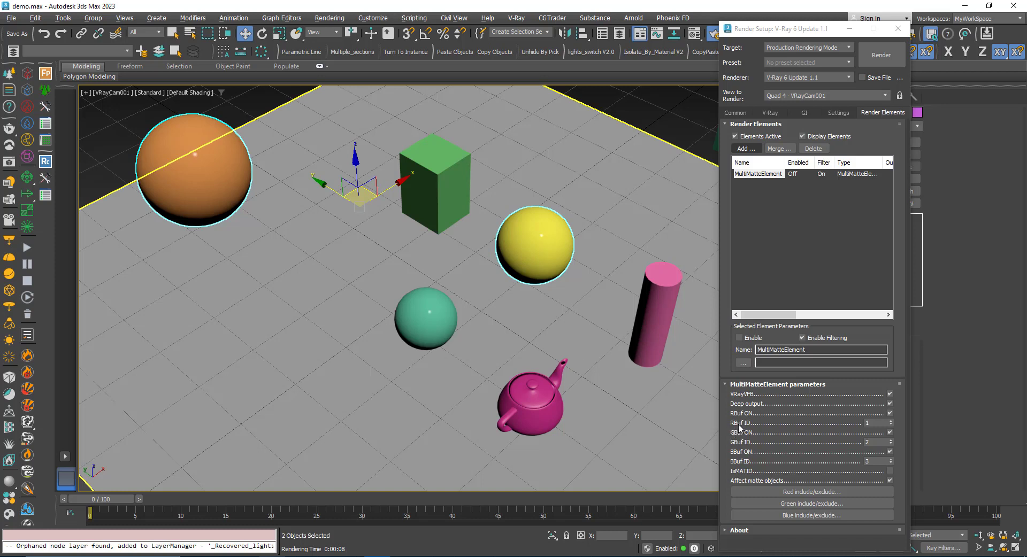
- Give the teal sphere and pink cylinder G-Buffer Object ID 2
left_click(431, 319)
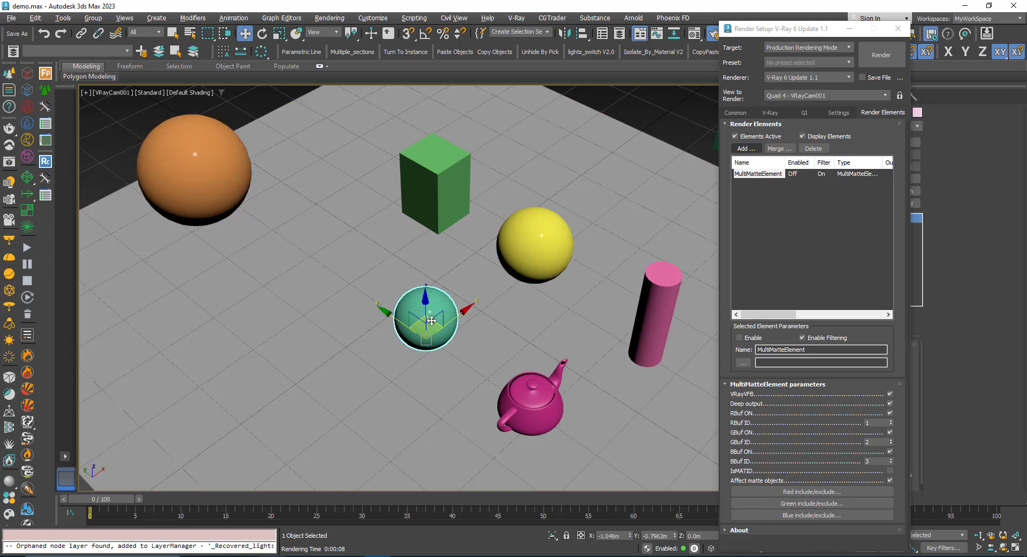
left_click(656, 328, "ctrl")
right_click(657, 330)
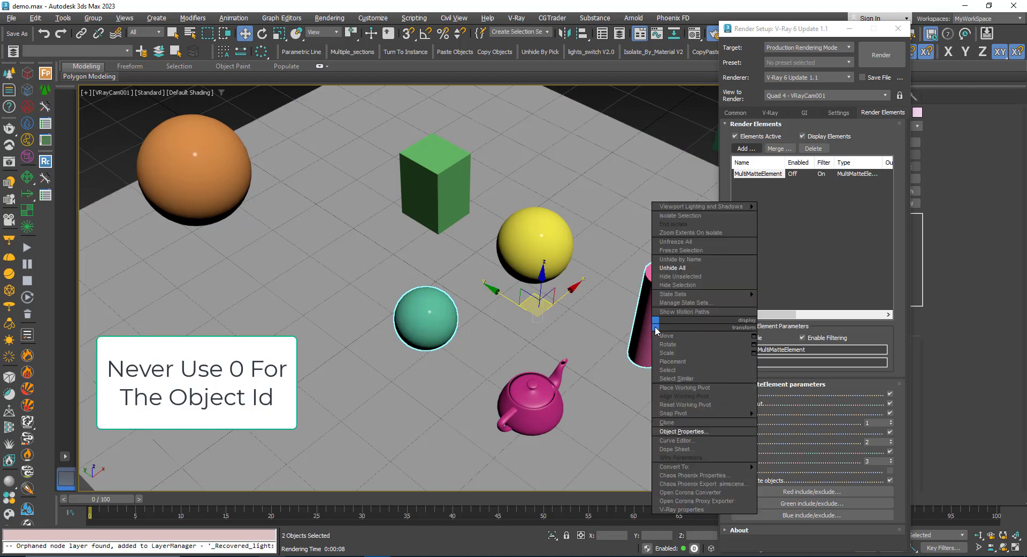
left_click(679, 432)
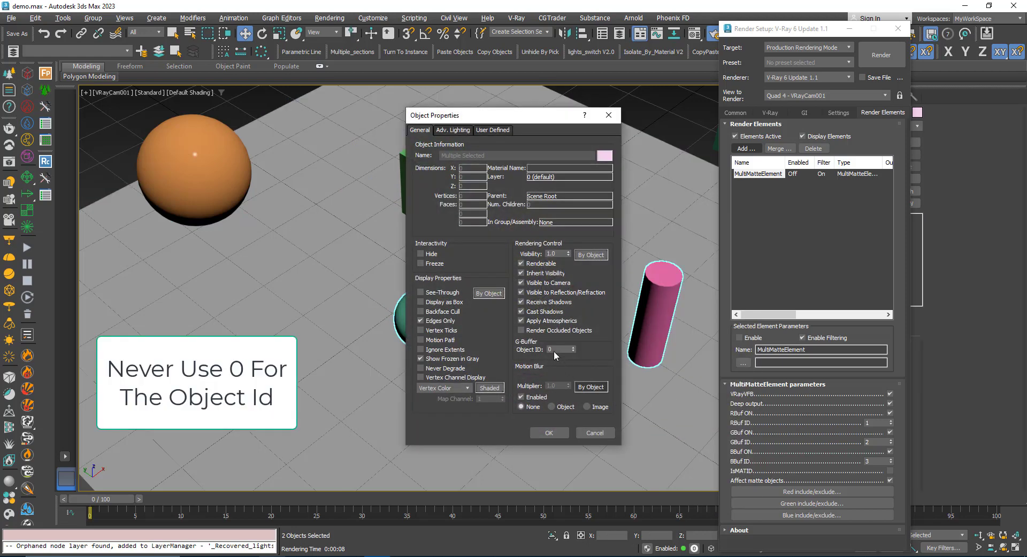
type("2")
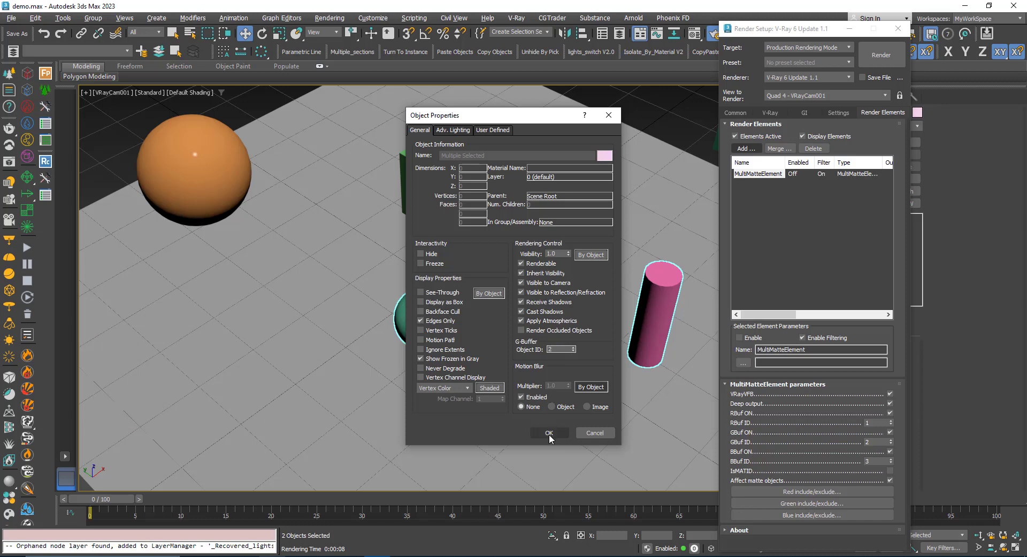
left_click(548, 434)
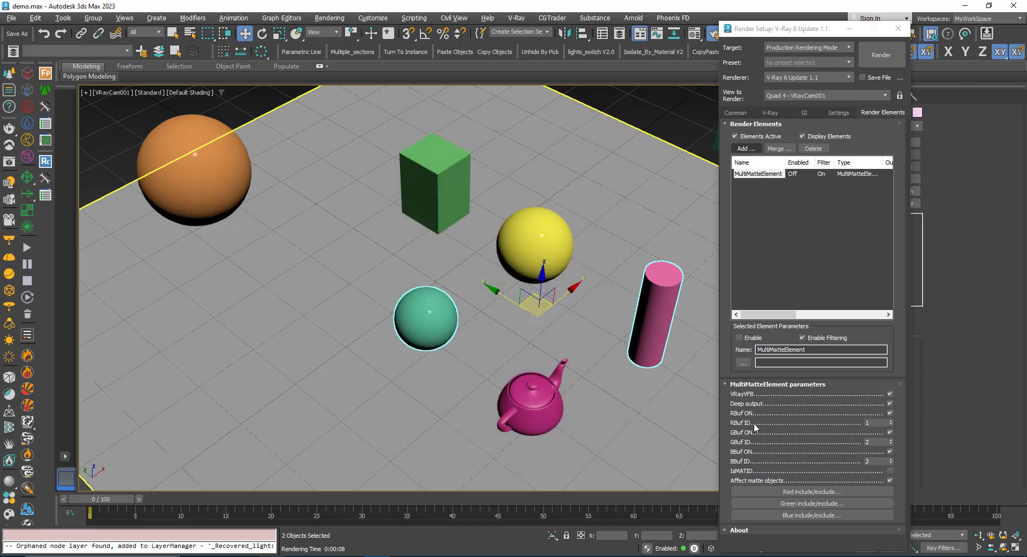
- Give Box_green G-Buffer Object ID 3
left_click(436, 187)
right_click(436, 187)
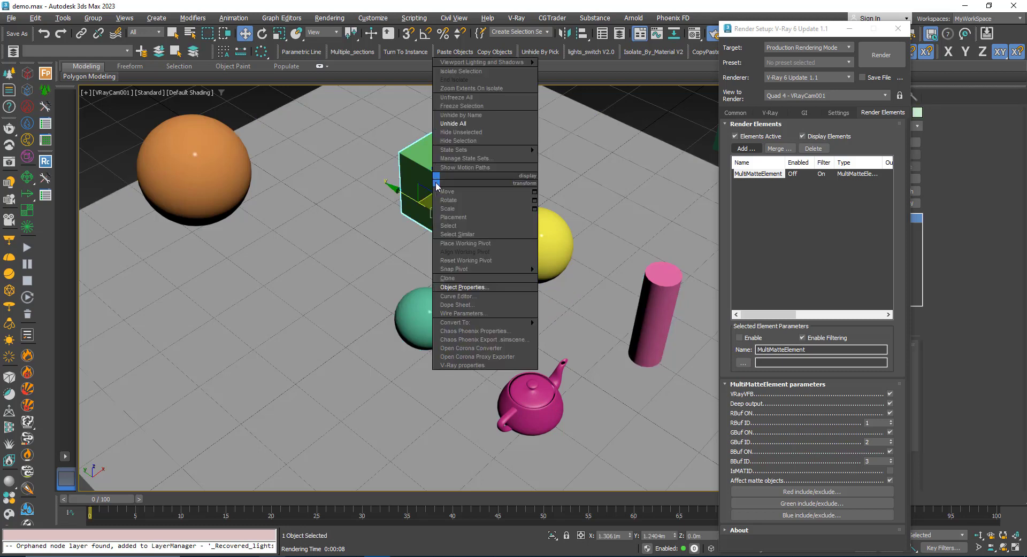
left_click(463, 287)
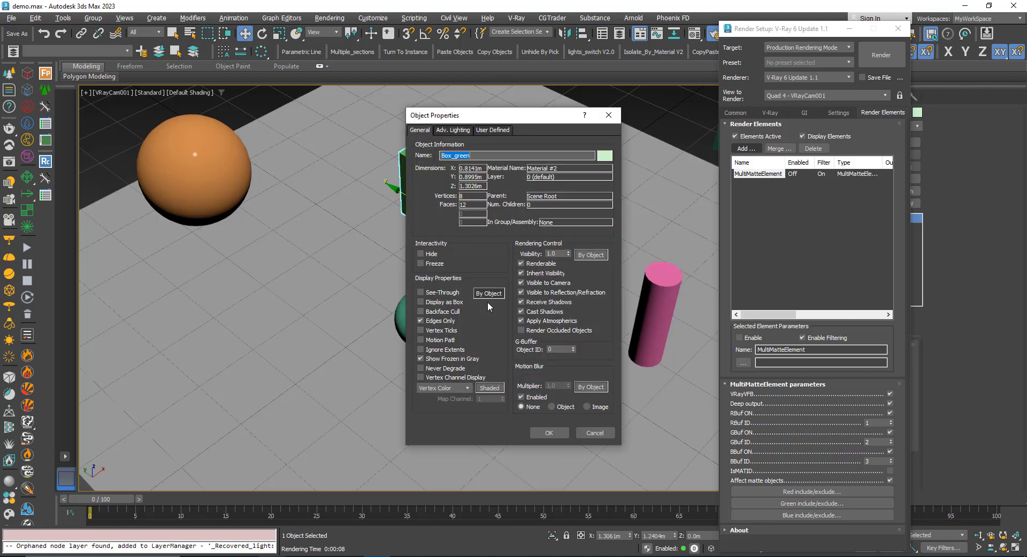
double_click(551, 349)
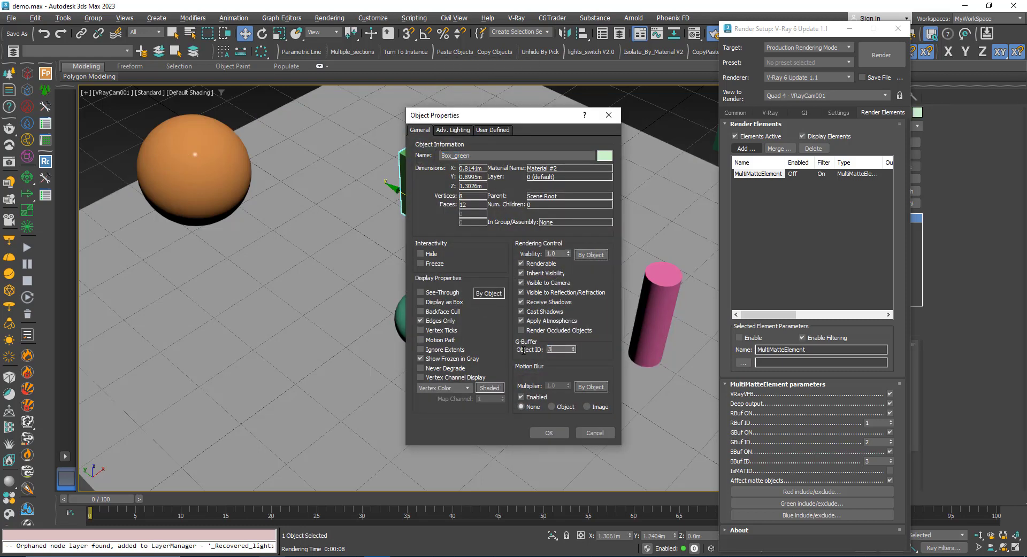
left_click(549, 432)
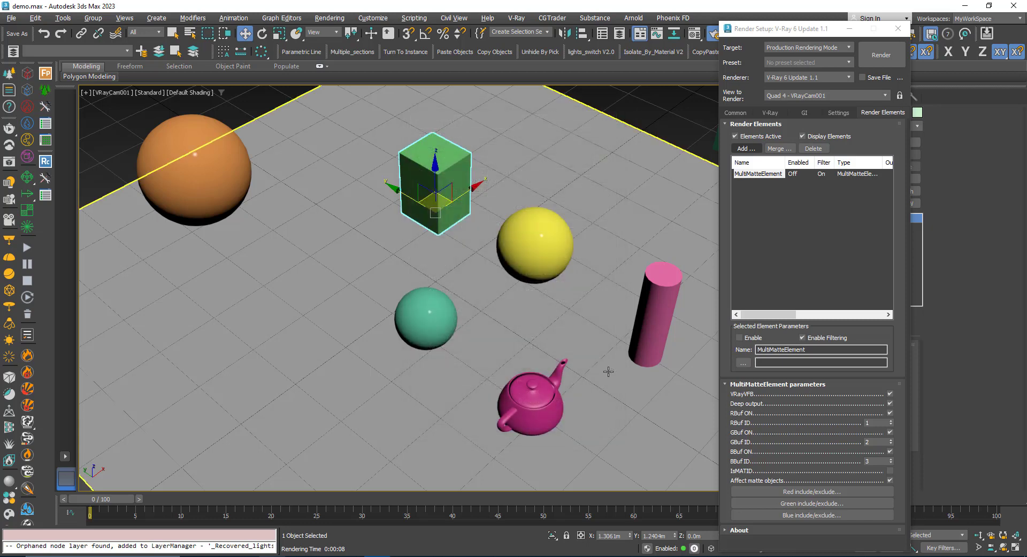
- Render the scene and compare the RGB color and MultiMatteElement channels
left_click(881, 55)
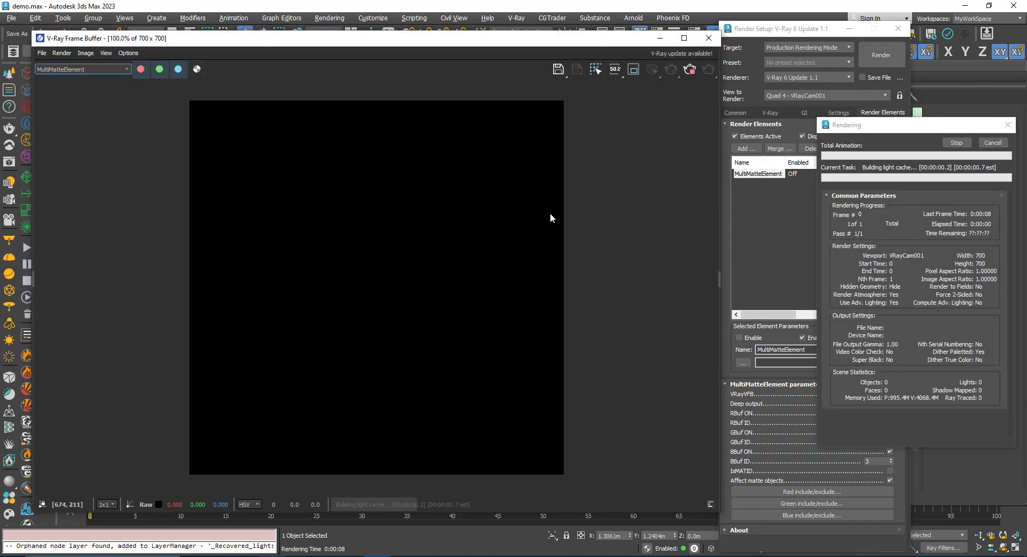
left_click(85, 71)
left_click(85, 79)
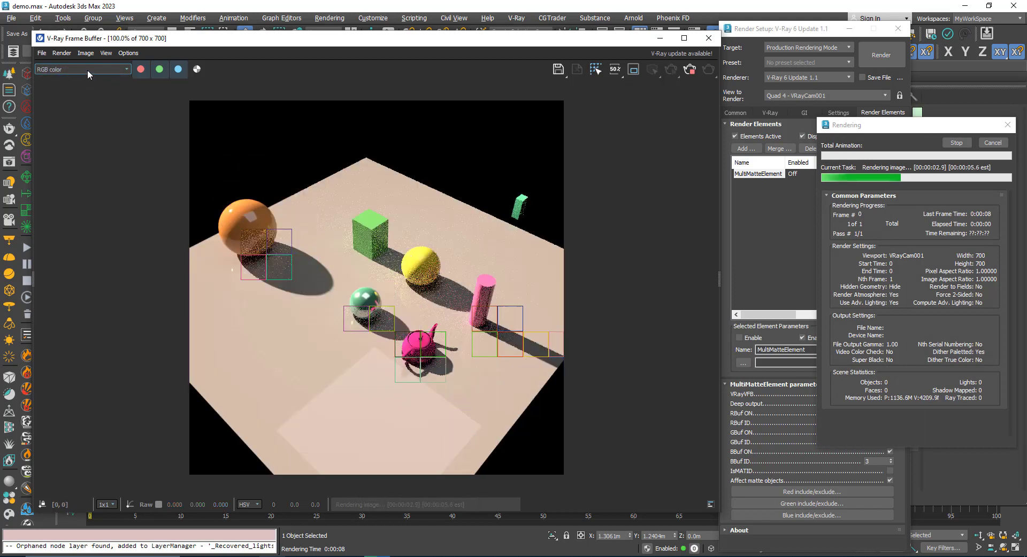
left_click(88, 69)
left_click(58, 99)
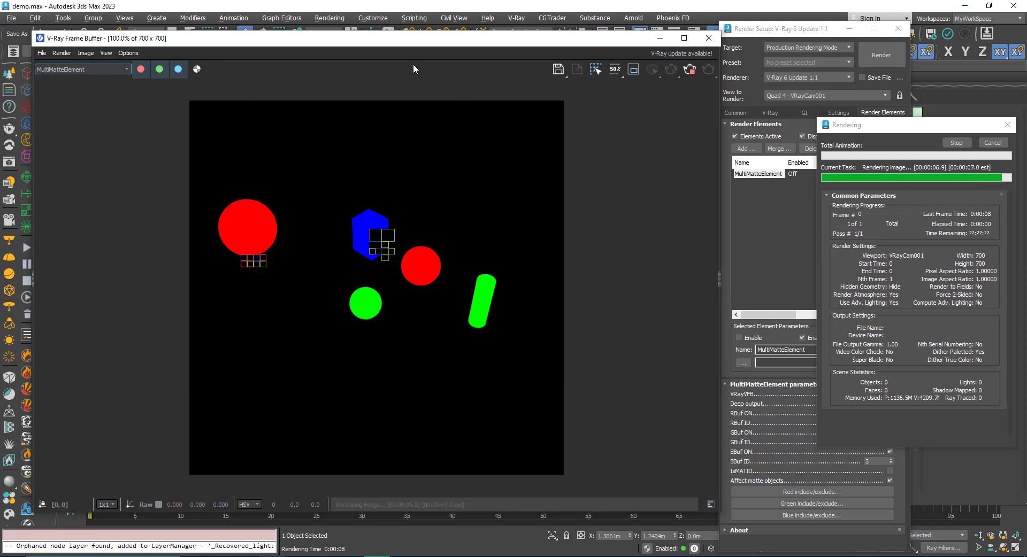
- Move the V-Ray Frame Buffer aside and close it, then shift Render Setup to the right edge
left_click_drag(405, 44, 560, 291)
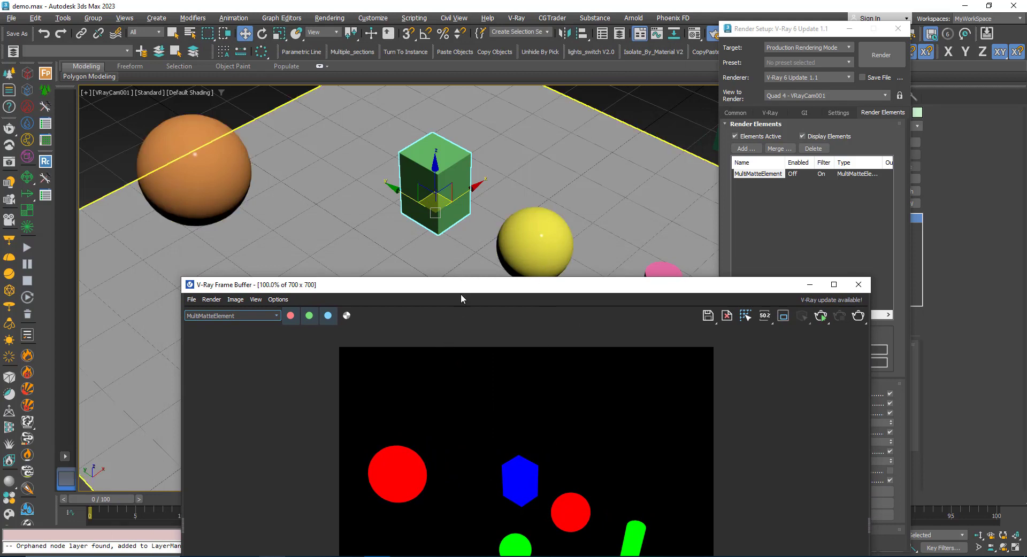
left_click_drag(460, 293, 374, 246)
left_click_drag(448, 240, 284, 220)
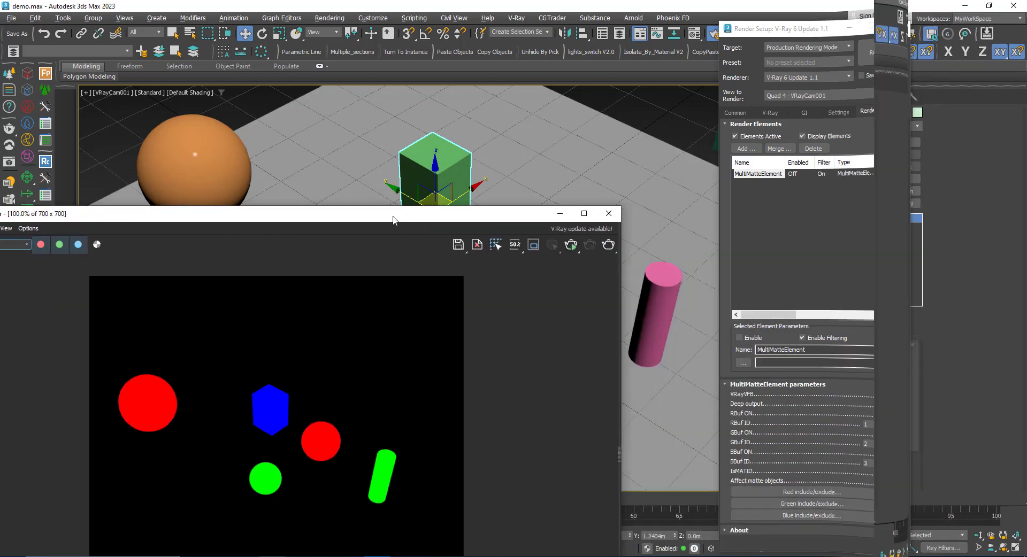
left_click(560, 214)
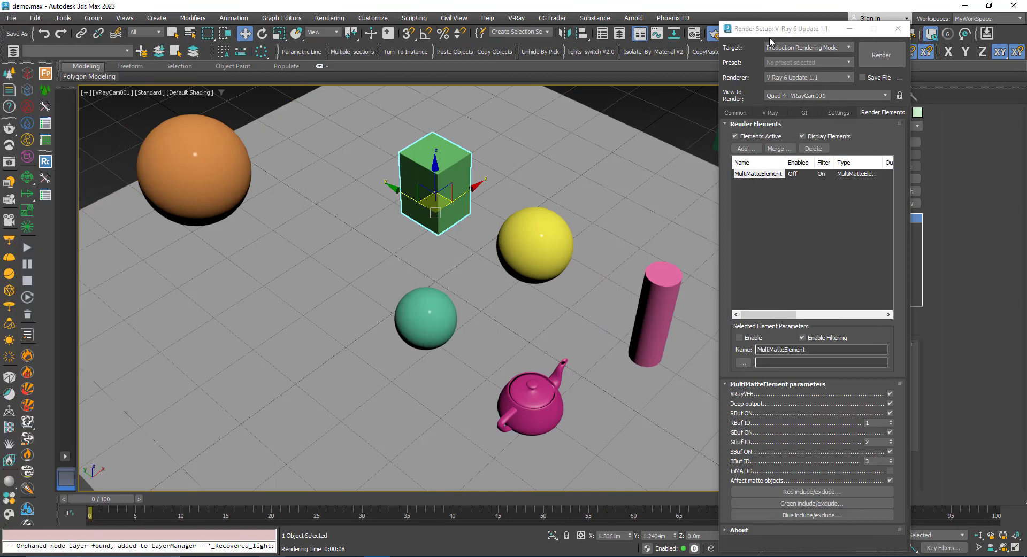
left_click_drag(773, 29, 845, 22)
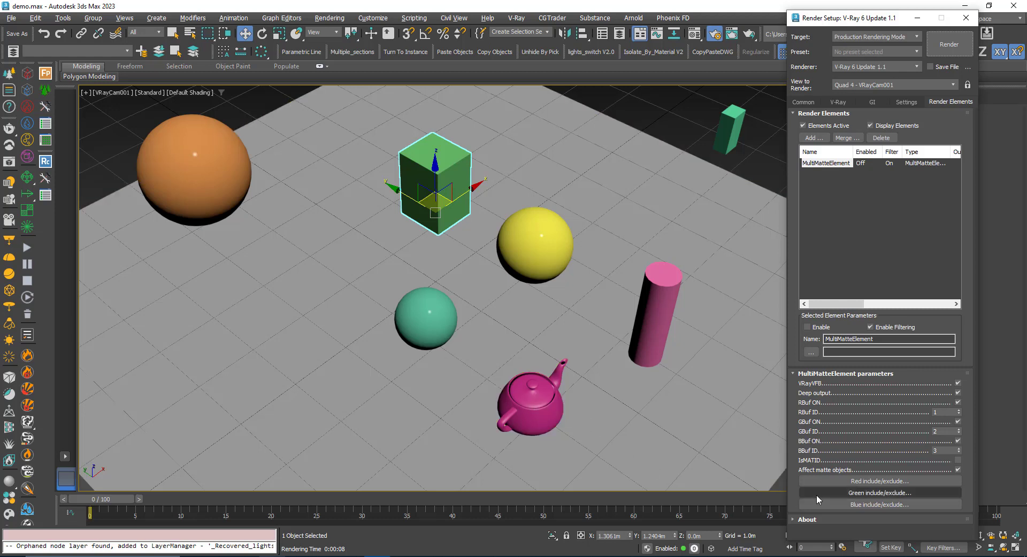
- Add Teapot001 to the green channel's Include list, re-render, and close the frame buffer
left_click(862, 499)
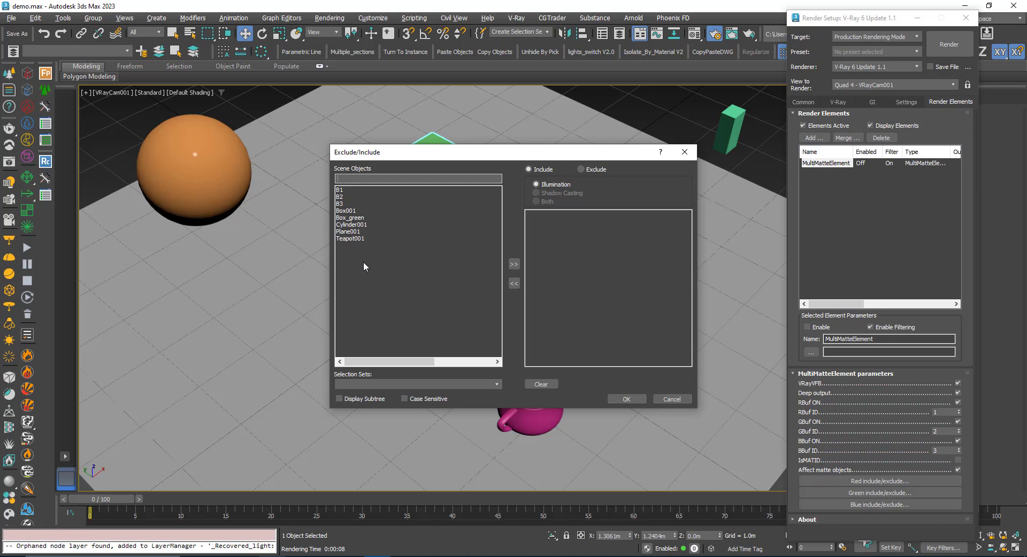
double_click(347, 240)
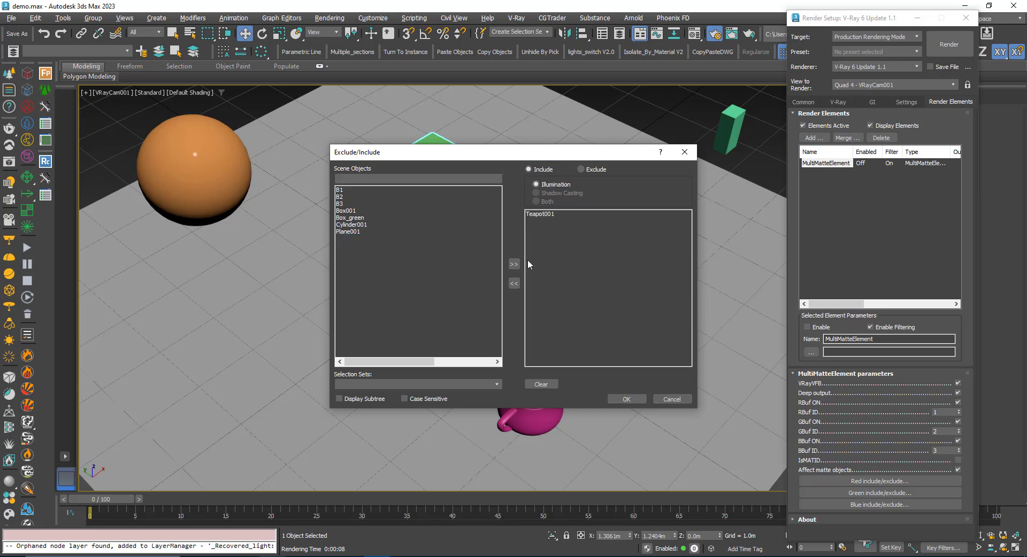
left_click(626, 400)
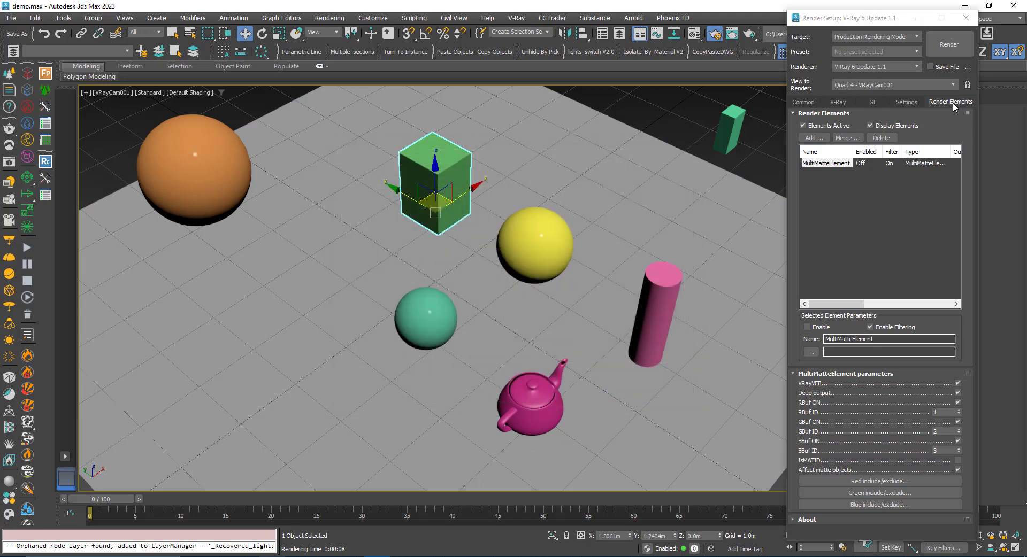
left_click(940, 47)
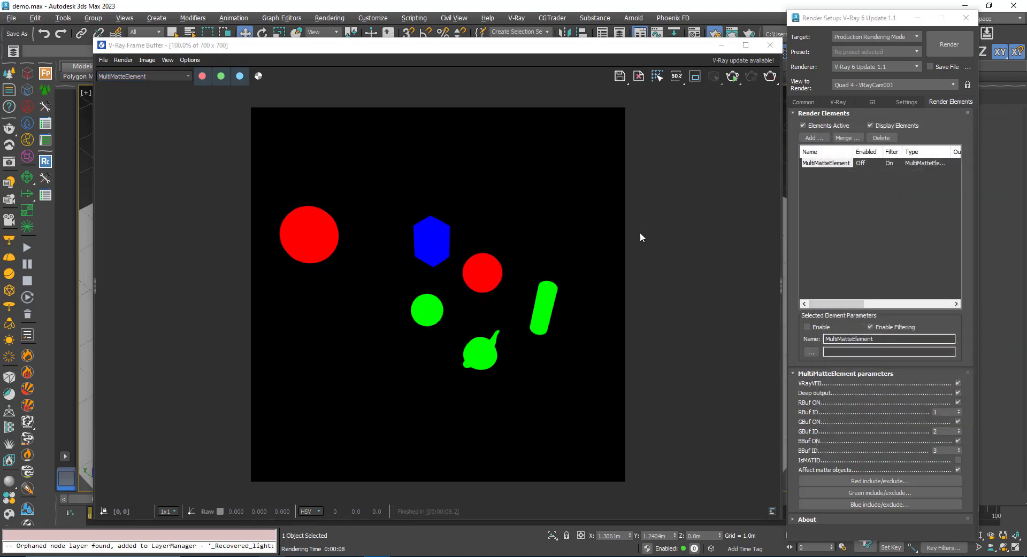
mouse_move(479, 50)
left_mouse_down()
mouse_move(461, 57)
mouse_move(410, 328)
mouse_move(425, 373)
mouse_move(484, 6)
mouse_move(467, 44)
left_mouse_up()
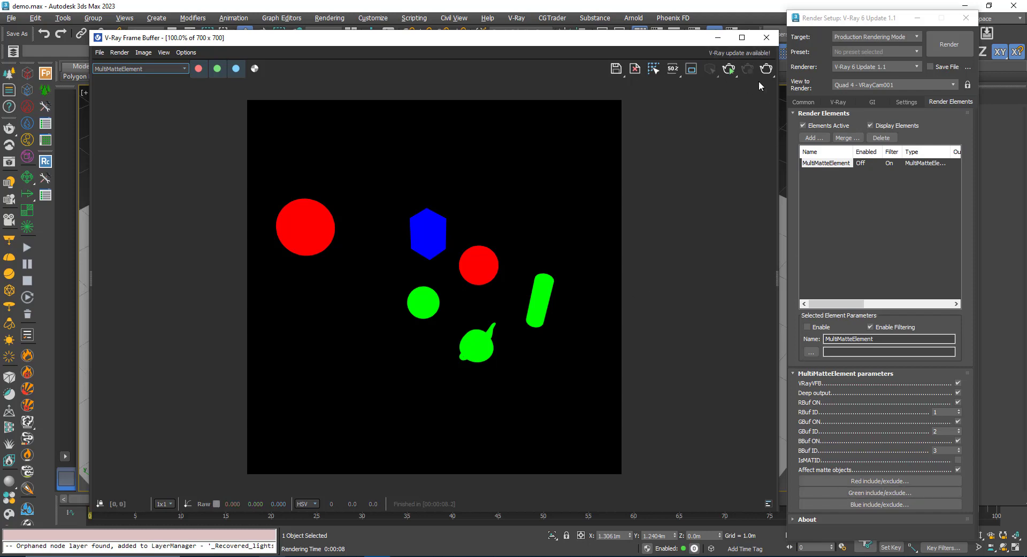
left_click(766, 37)
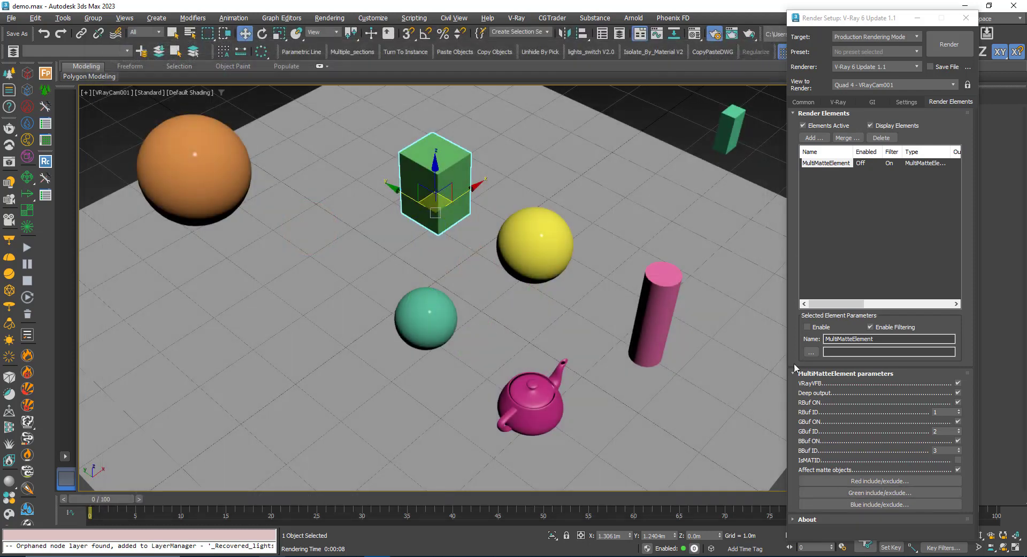
- Switch the green channel's list to Exclude, re-render the mask, and close the frame buffer
left_click(830, 494)
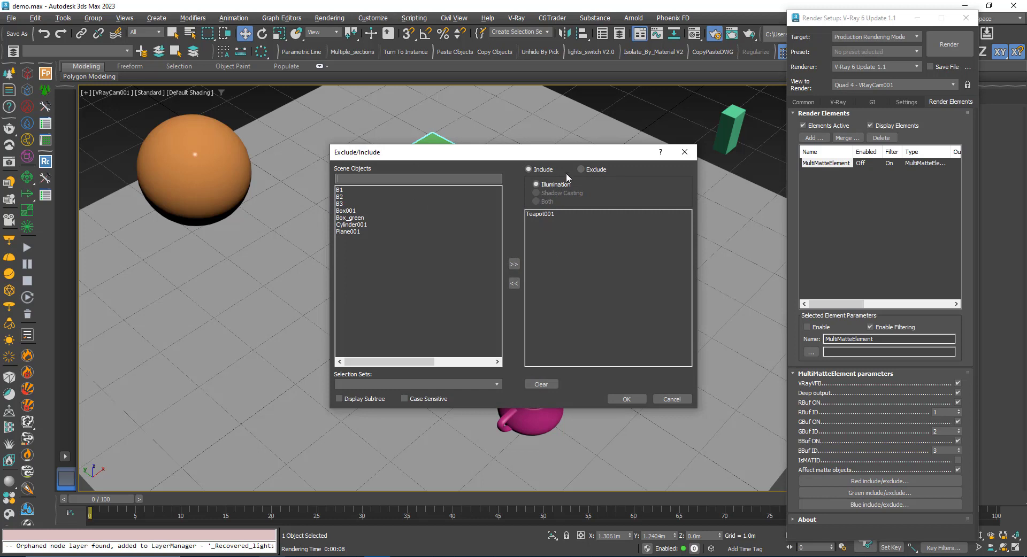
left_click(585, 170)
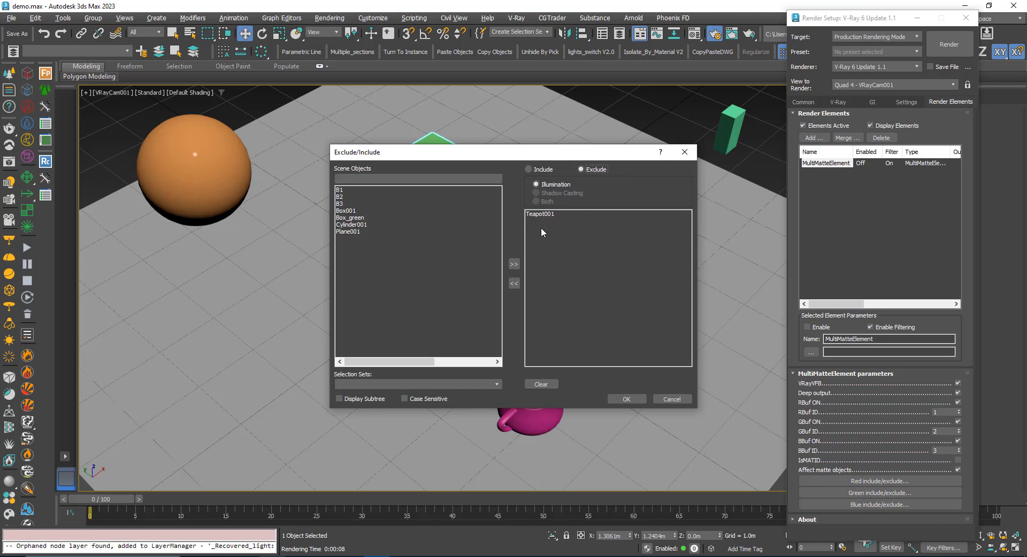
left_click(621, 400)
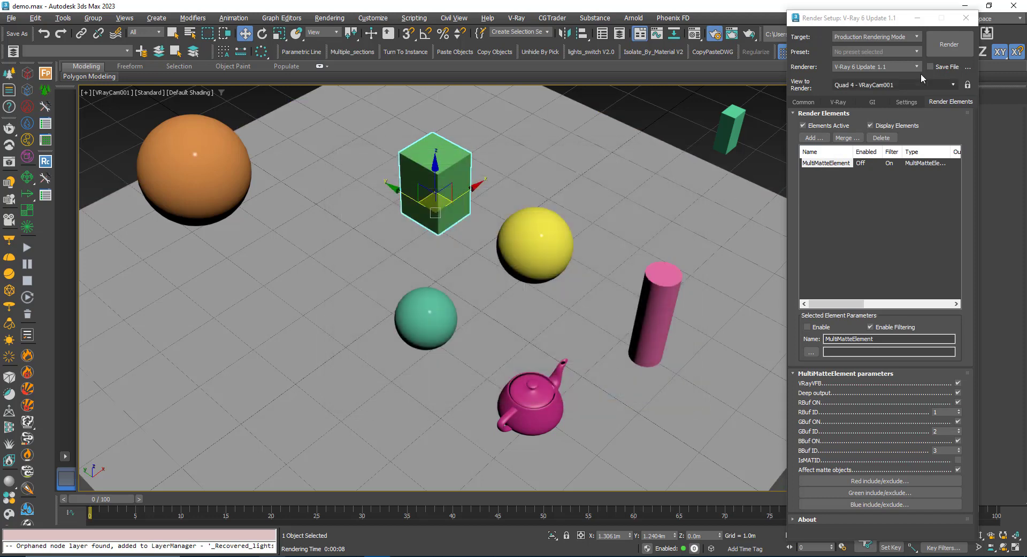
left_click(941, 47)
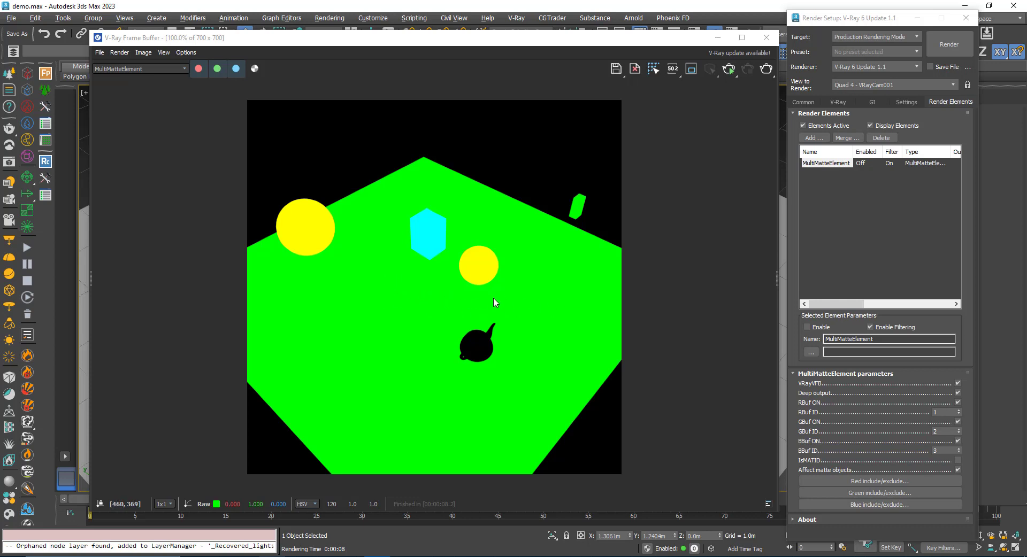
left_click(766, 38)
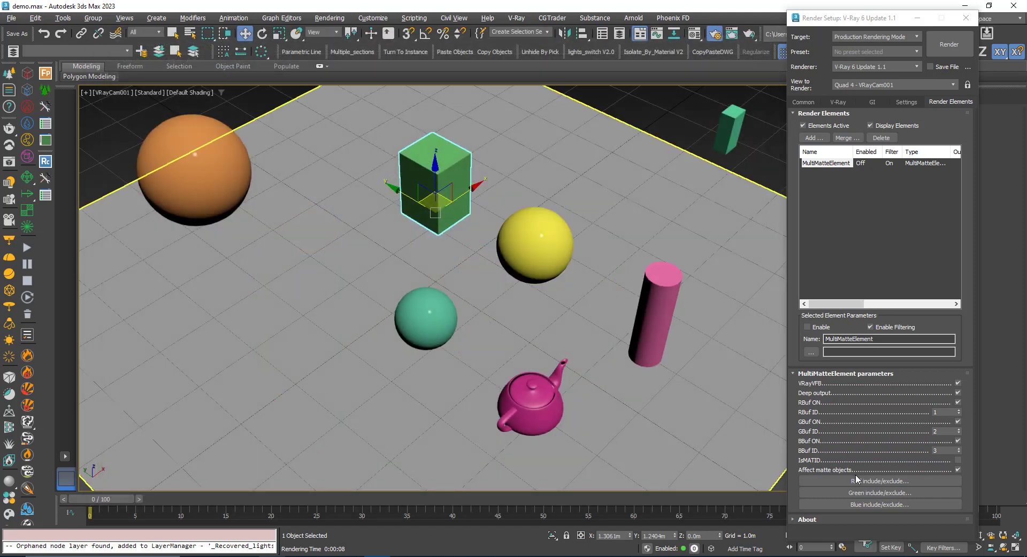
- Remove Teapot001 from the channel's exclude list and review the red and green include lists
left_click(856, 479)
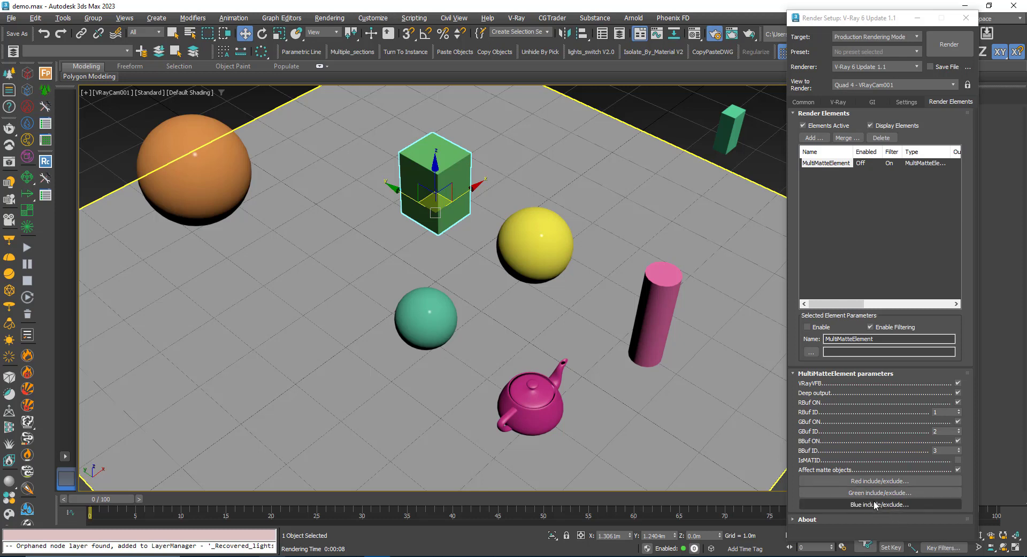
left_click(869, 494)
left_click(542, 214)
double_click(542, 215)
left_click(622, 399)
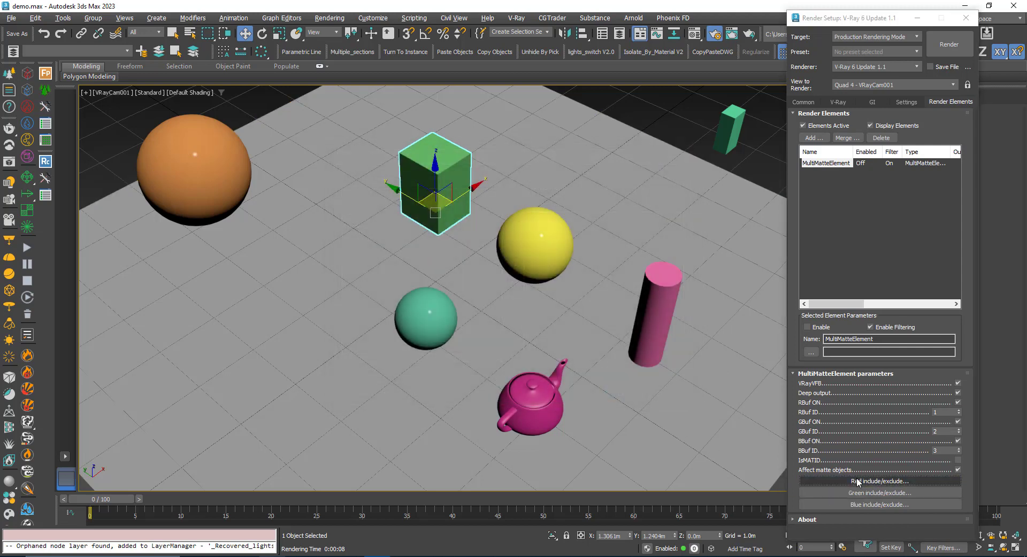
left_click(821, 480)
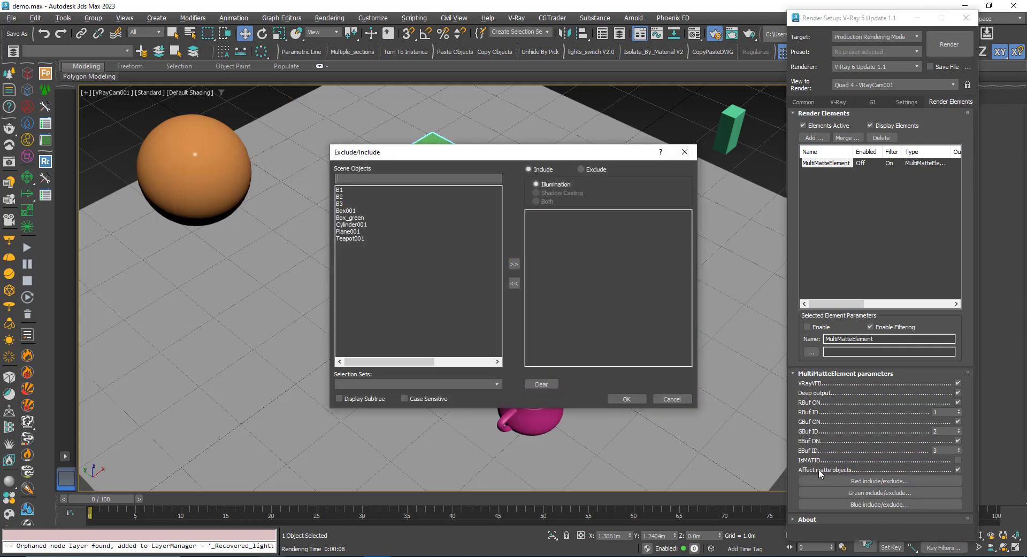
left_click(672, 399)
left_click(838, 489)
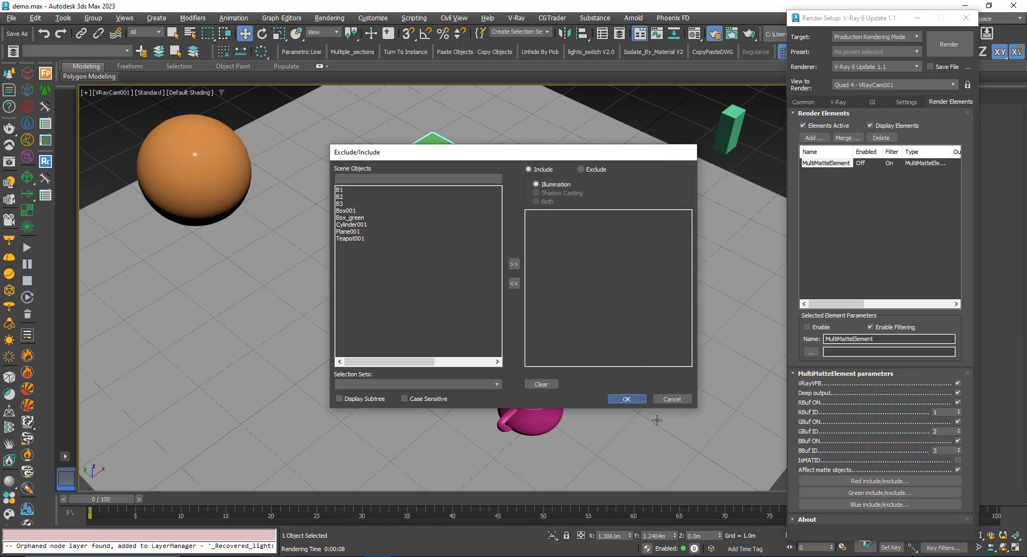
left_click(672, 399)
- Add Teapot001 to a MultiMatte channel's include list and render the matte pass
left_click(852, 482)
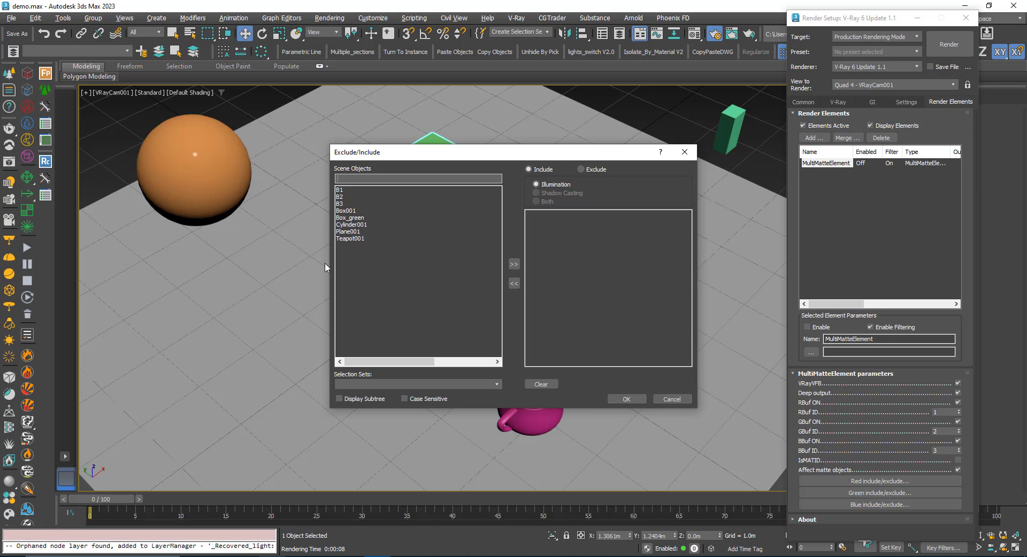
double_click(345, 239)
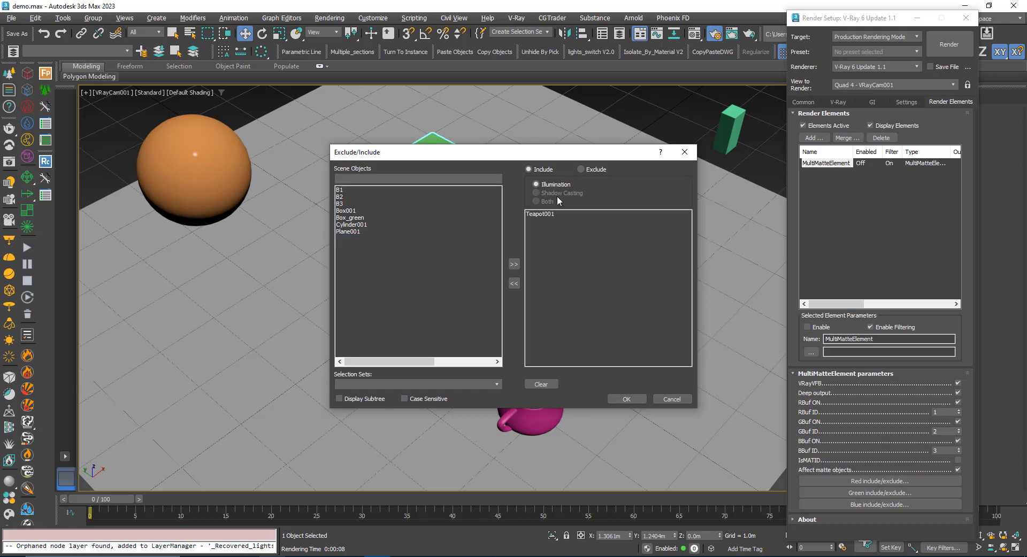
left_click(629, 398)
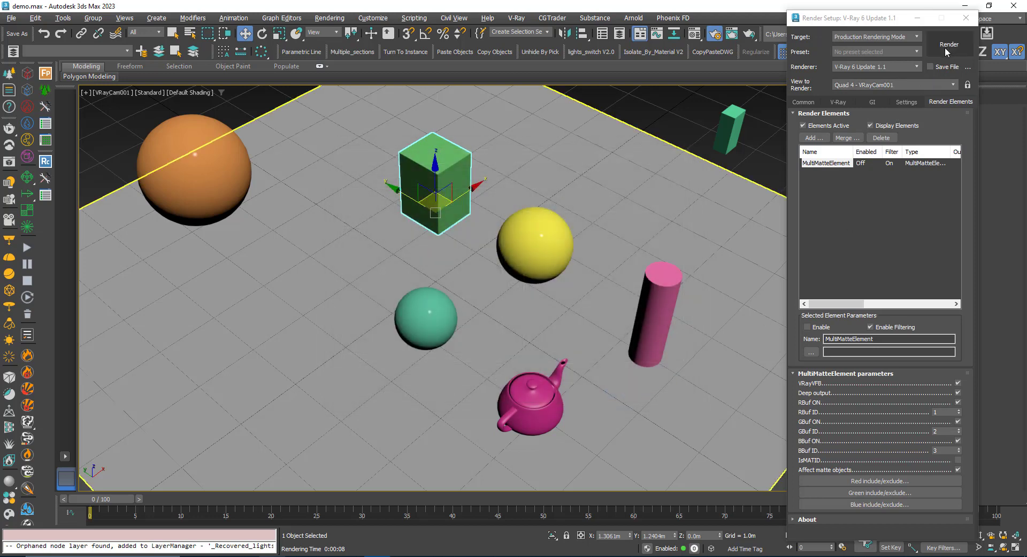
left_click(946, 46)
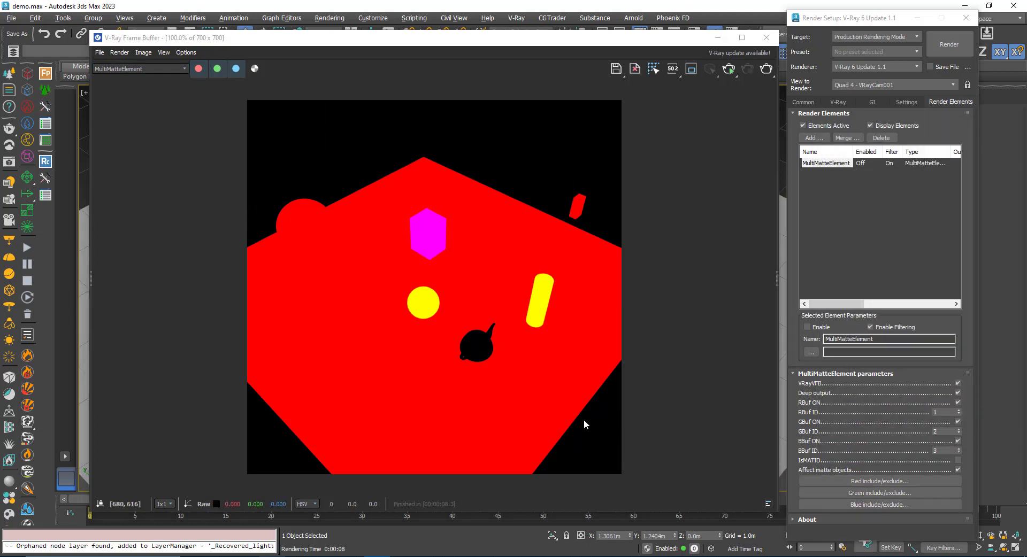
left_click(961, 540)
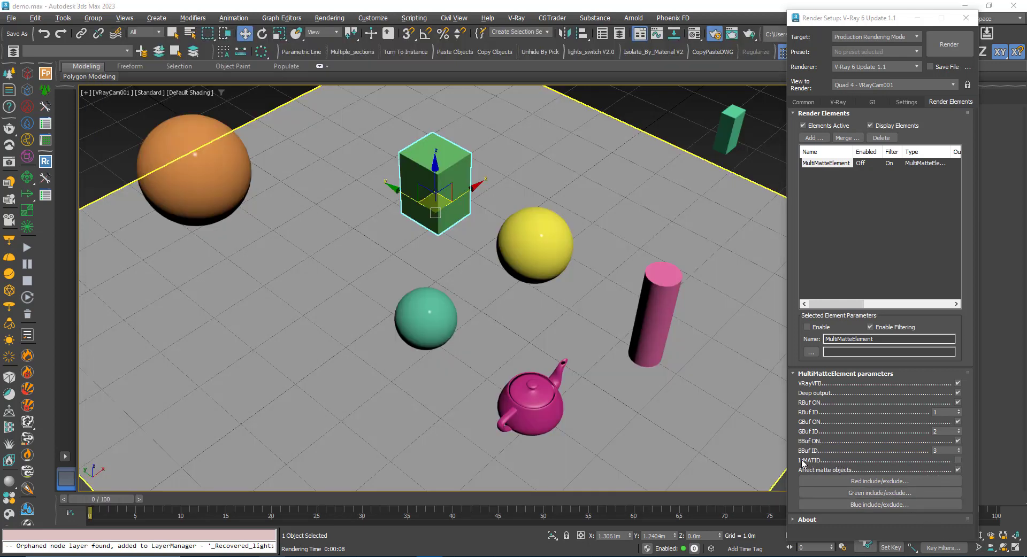
- Tick IsMATID so the MultiMatte element works from material IDs
left_click(958, 461)
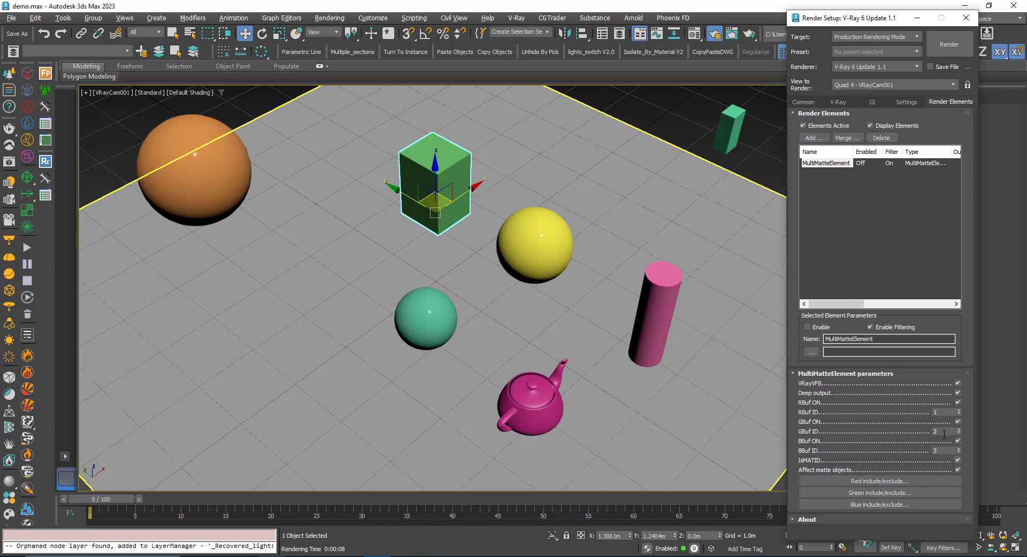
right_click(646, 343)
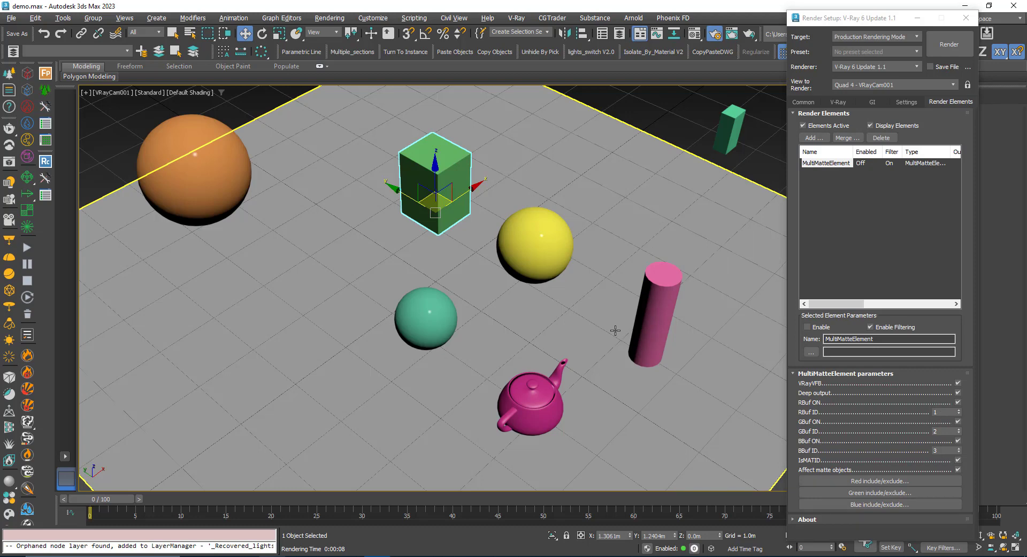
right_click(529, 244)
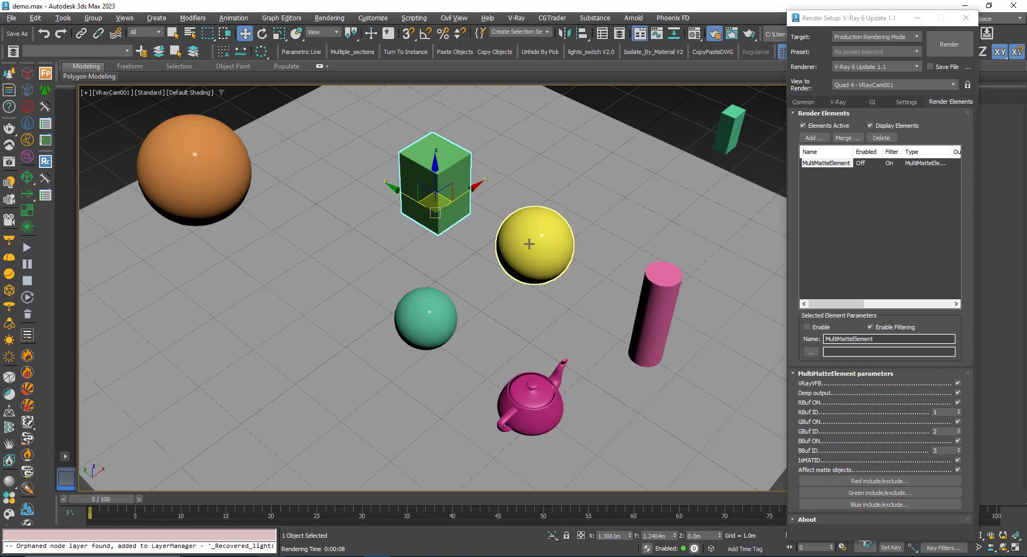
- Check the Material ID Channel of Materials #1, #4 and #3 in the Material Editor
key("m")
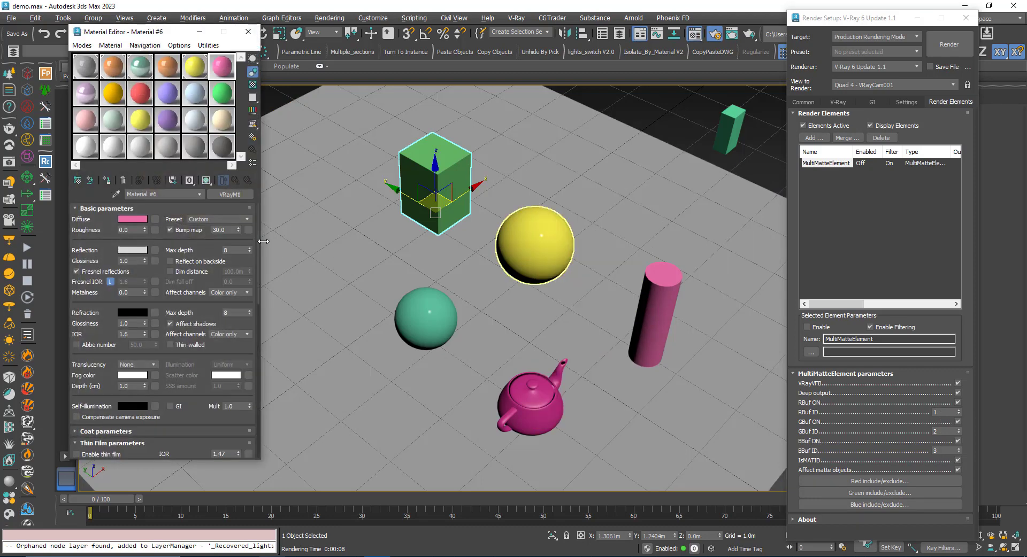
left_click(86, 69)
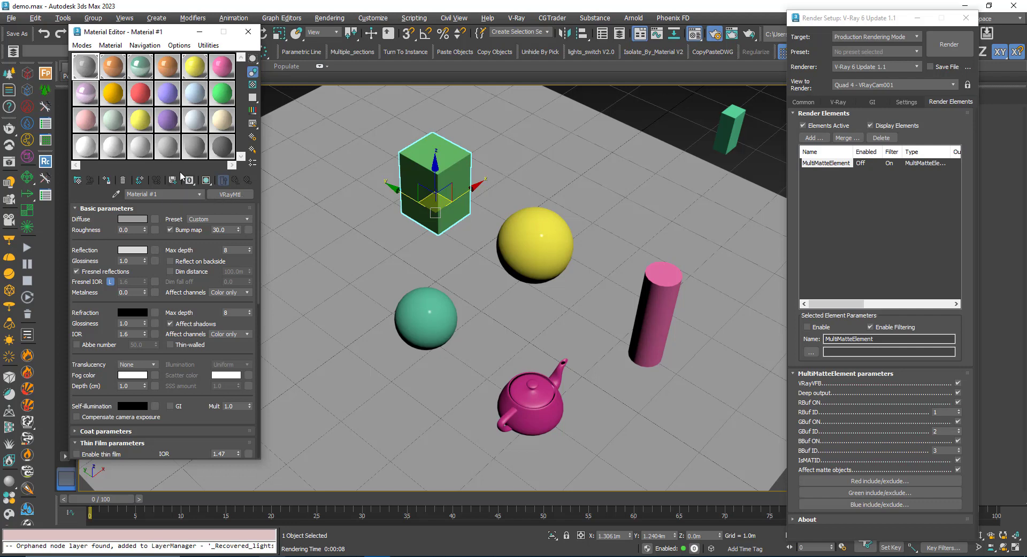
left_click_drag(189, 181, 193, 228)
left_click(119, 80)
left_click(140, 67)
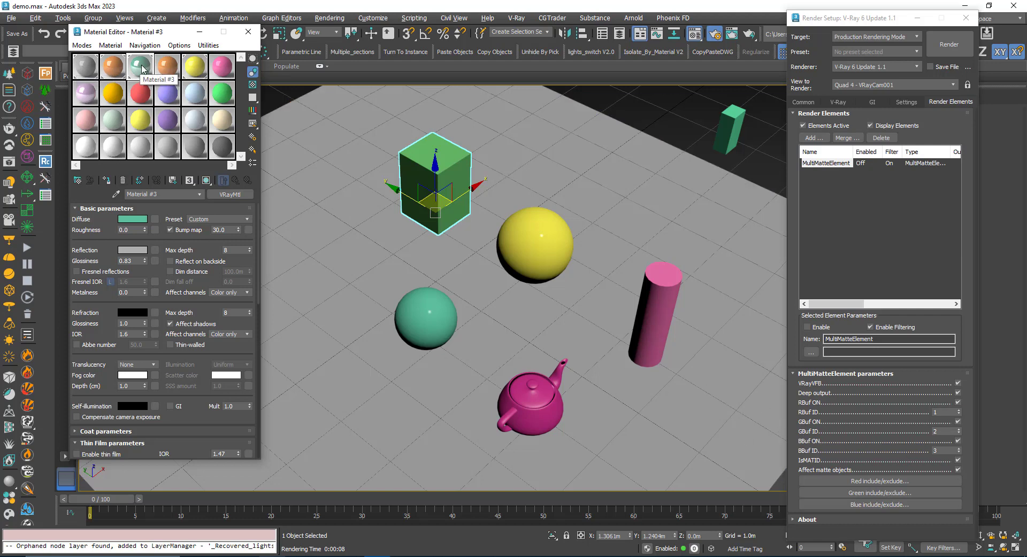
left_click(344, 190)
- Render the material-ID matte pass and lay out the frame buffer beside the Material Editor
key("m")
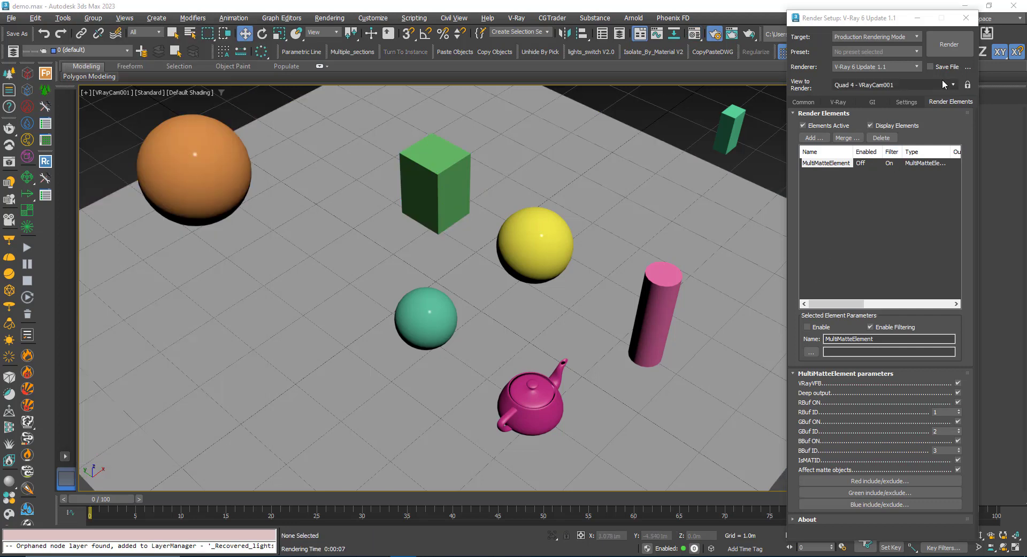
left_click(944, 44)
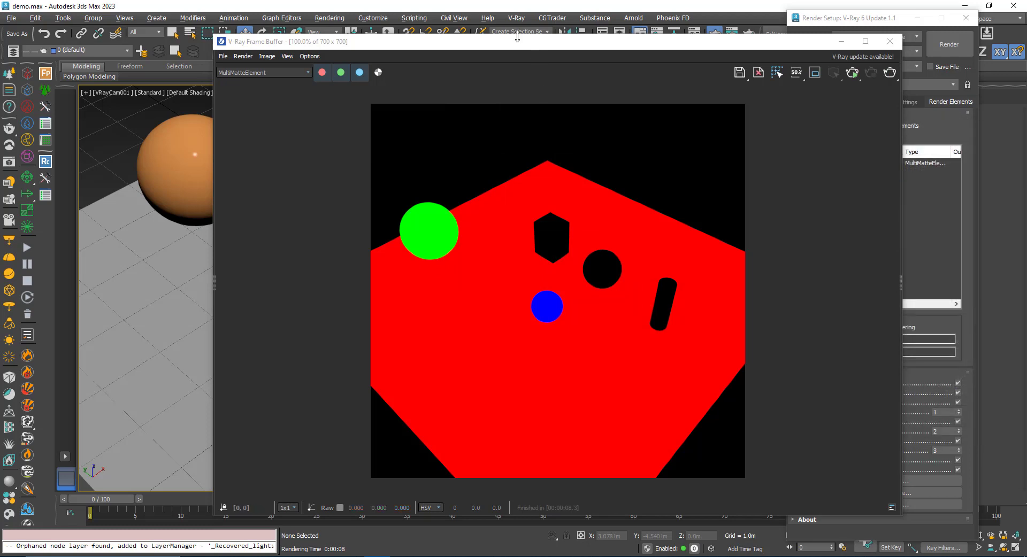
left_click_drag(517, 36, 627, 148)
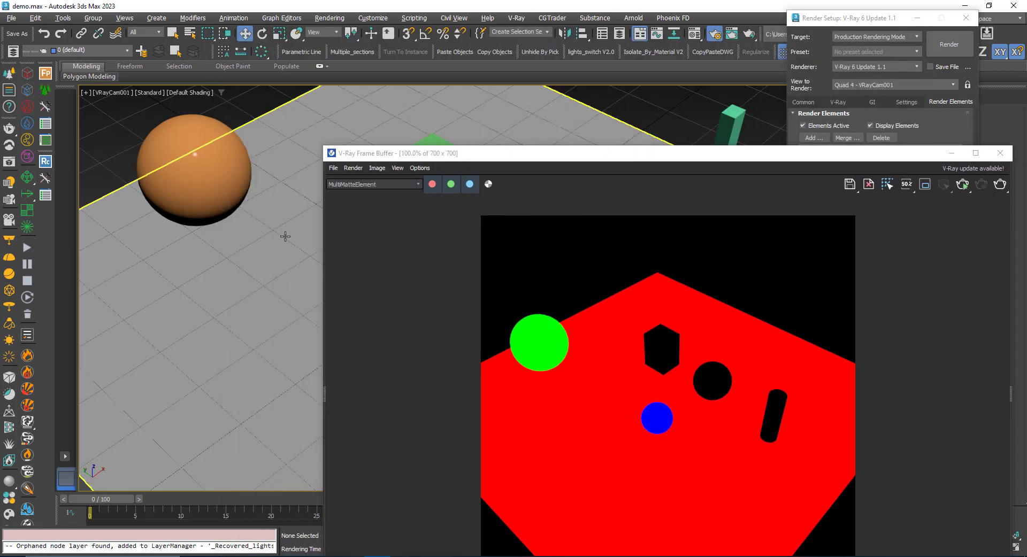
key("m")
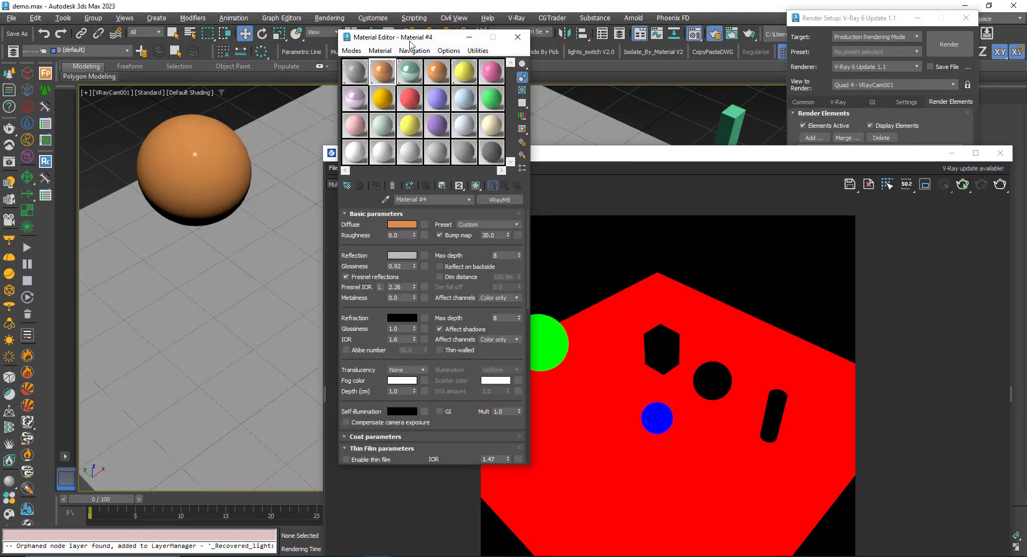
left_click_drag(411, 43, 124, 208)
- Compare Materials #1, #4 and #3 with the red floor, green and blue spheres in the render
left_click(79, 243)
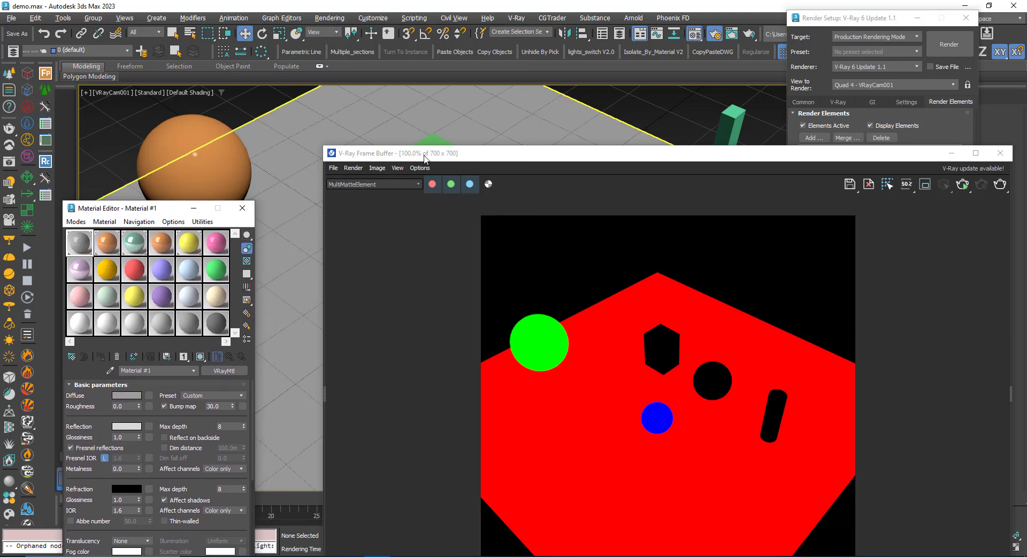
left_click_drag(427, 156, 403, 115)
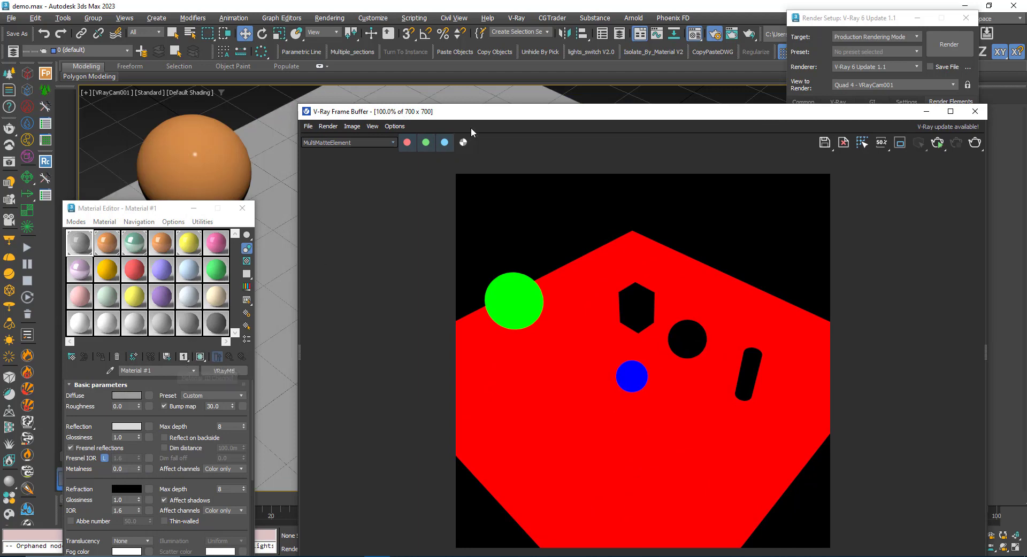
left_click_drag(474, 112, 202, 141)
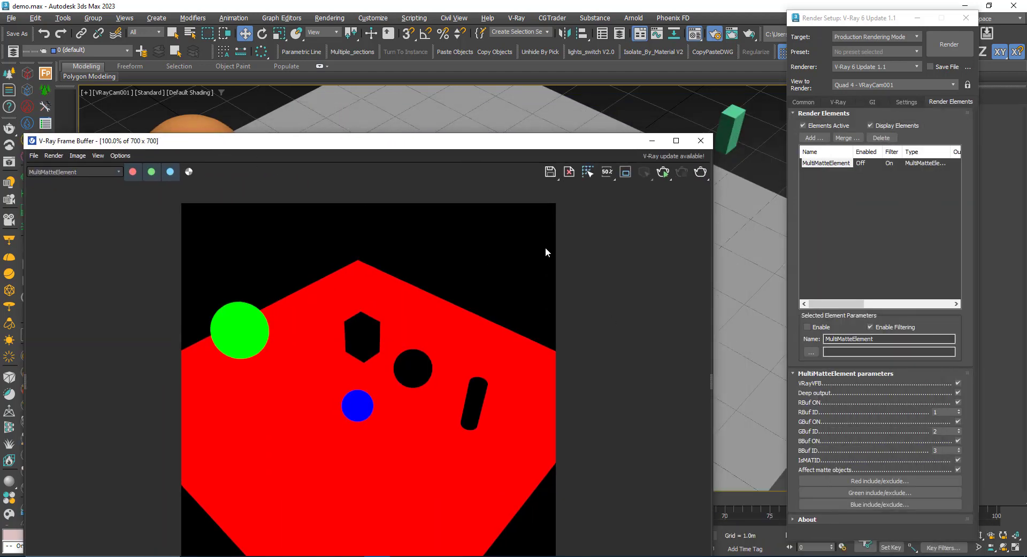
left_click_drag(353, 149, 678, 50)
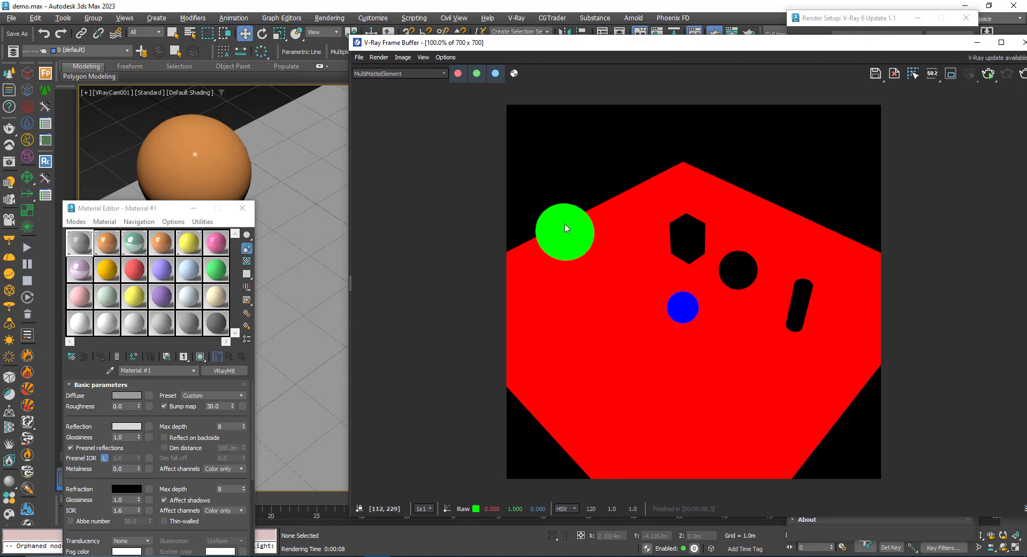
left_click(109, 250)
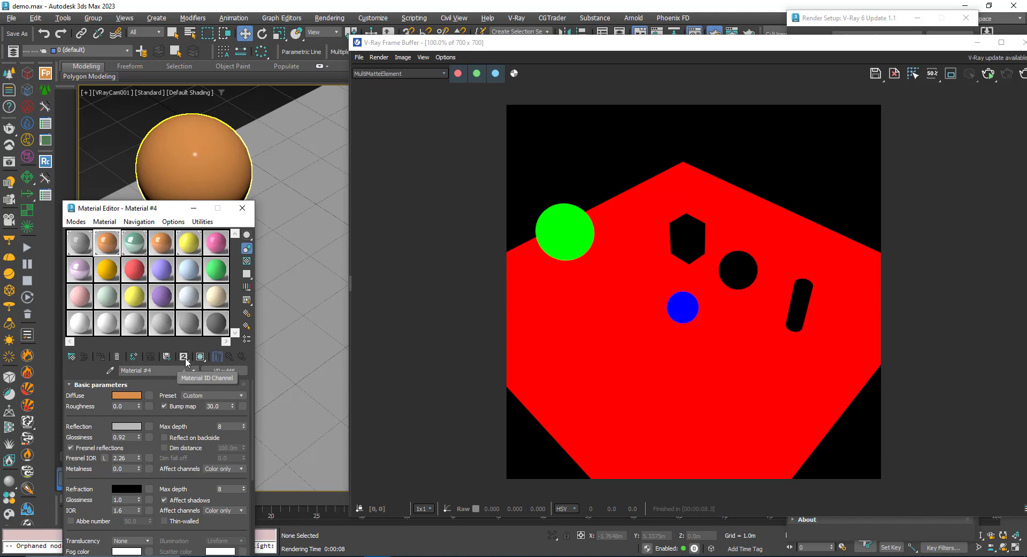
mouse_move(654, 48)
left_mouse_down()
mouse_move(283, 127)
mouse_move(491, 114)
mouse_move(658, 50)
left_mouse_up()
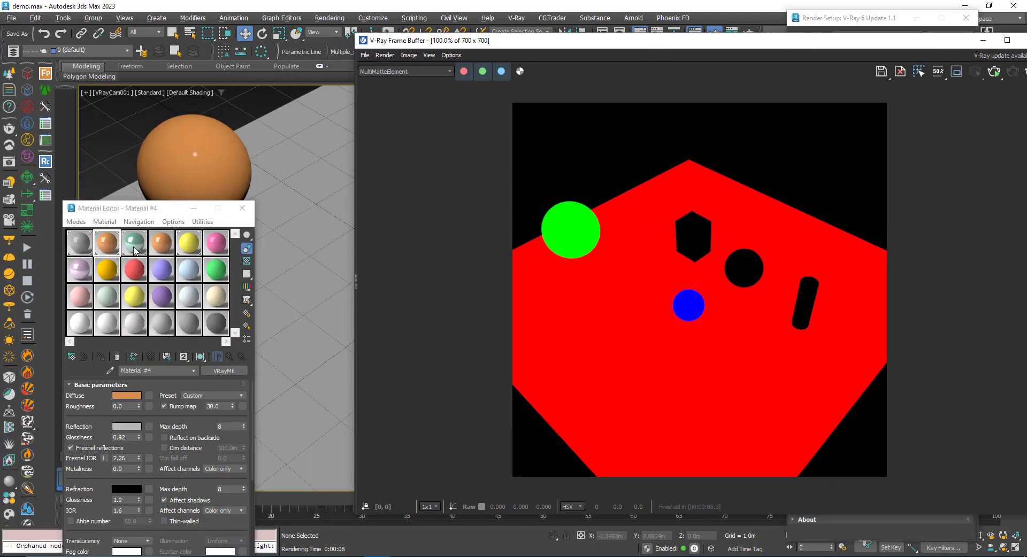
left_click_drag(586, 48, 666, 43)
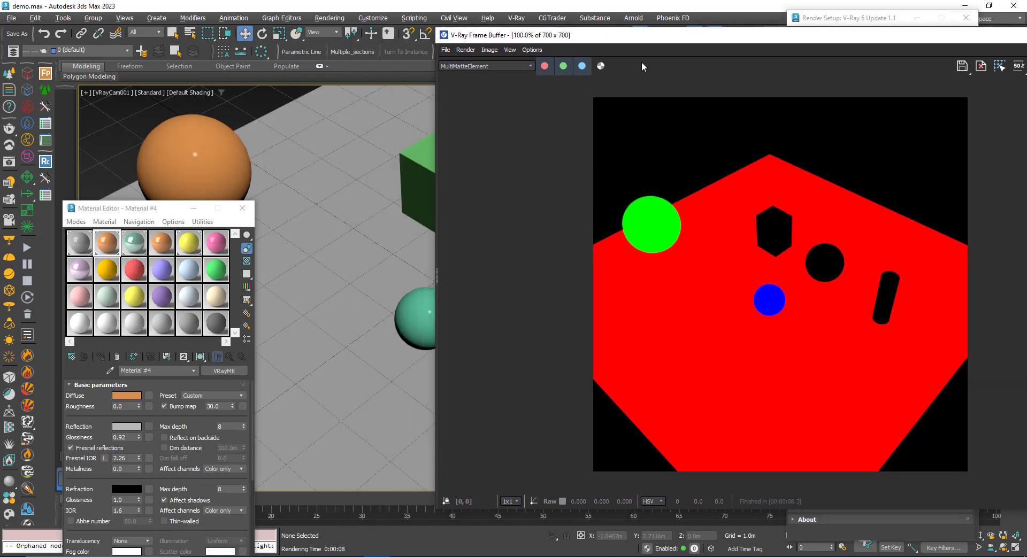
left_click(412, 321)
left_click(145, 251)
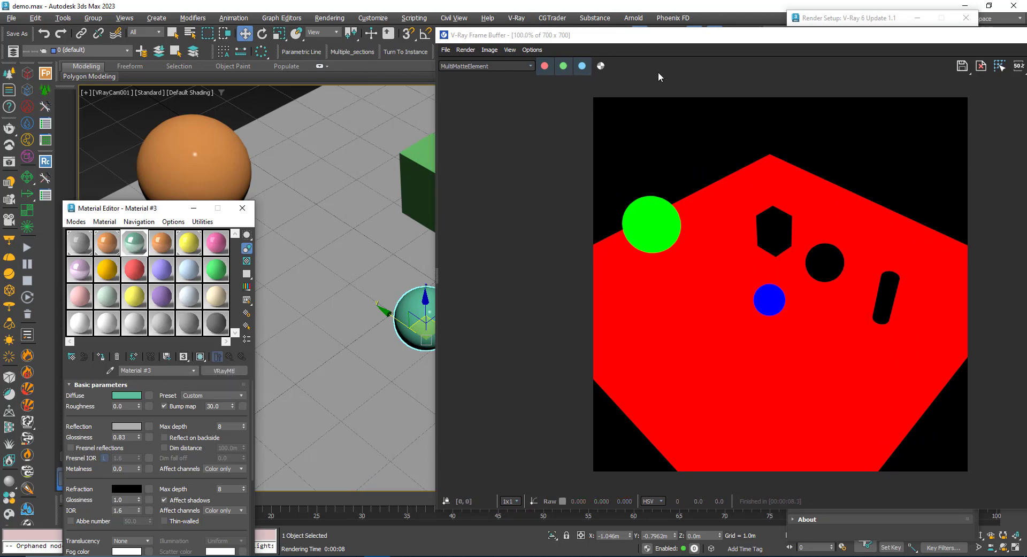
left_click_drag(676, 39, 398, 32)
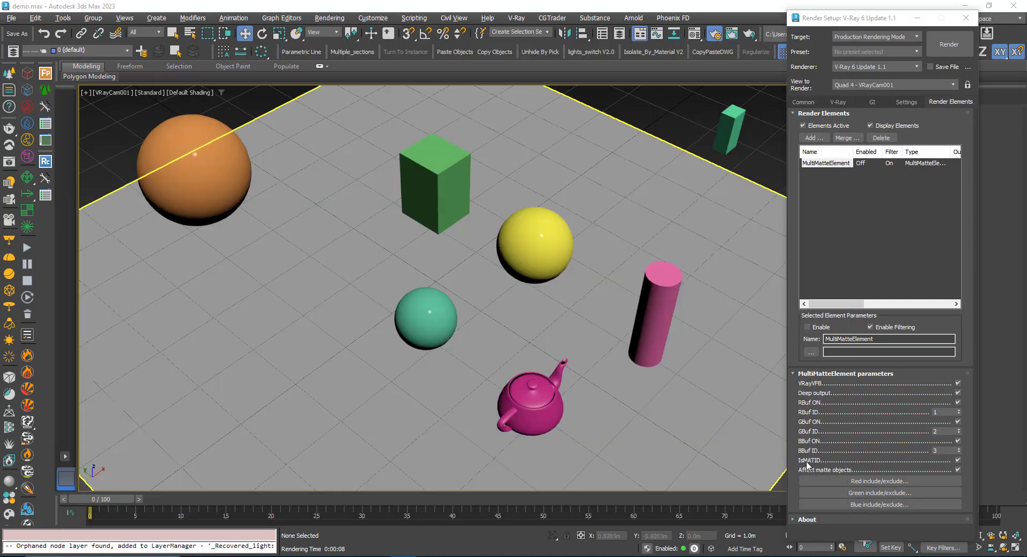
- Untick IsMATID on the first matte and rename it MultiMatteElement_1
left_click(958, 461)
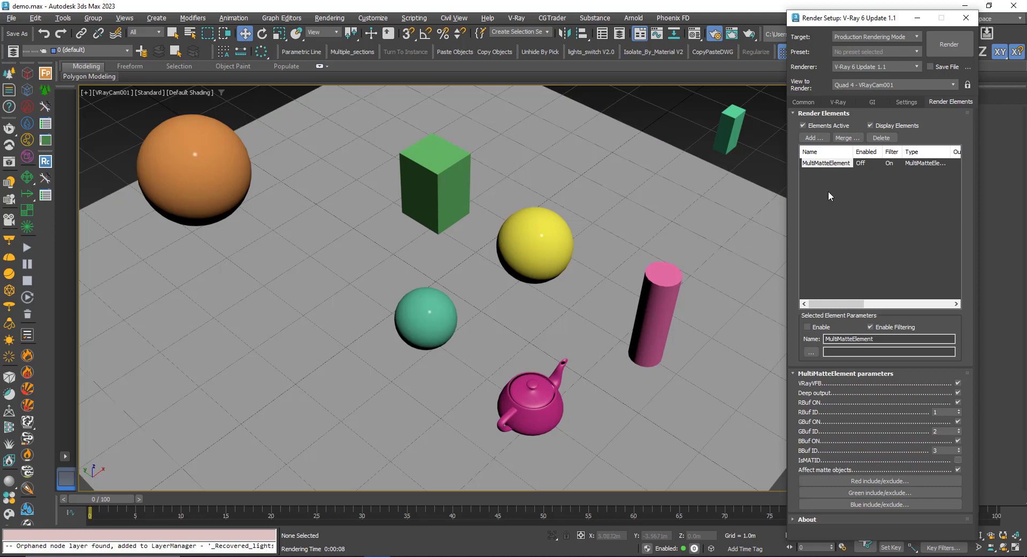
left_click(828, 163)
left_click(877, 339)
left_click(847, 213)
left_click(822, 165)
- Add a second MultiMatteElement to the render elements list and select the ground plane
left_click(812, 138)
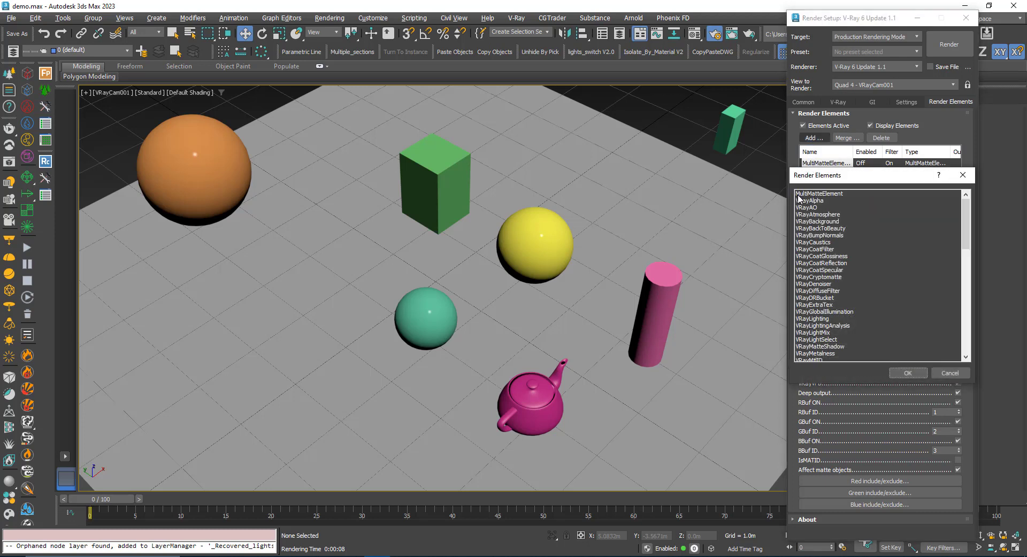
double_click(801, 194)
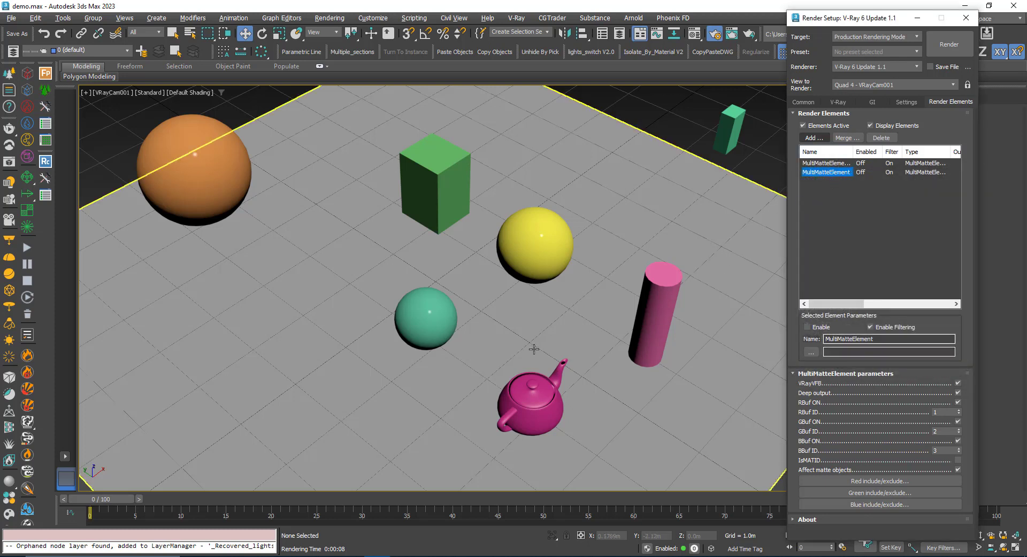
left_click(354, 329)
- Edit the floor plane's G-Buffer Object ID in Object Properties
right_click(355, 330)
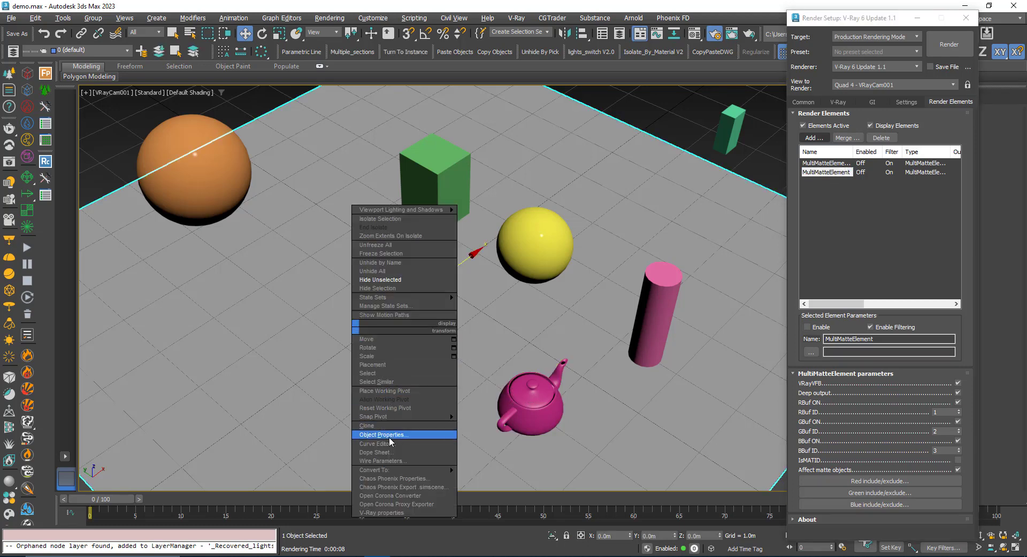
left_click(380, 438)
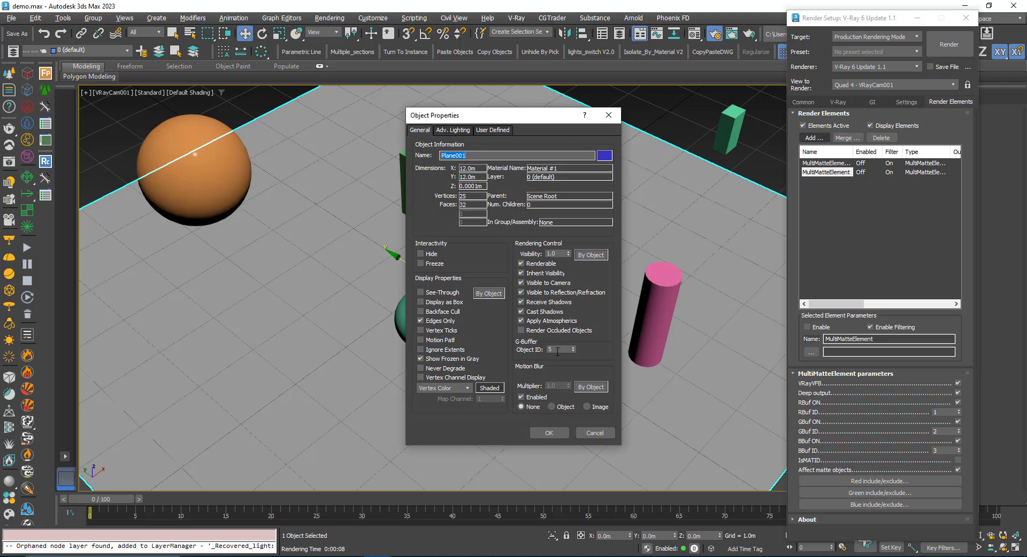
double_click(556, 349)
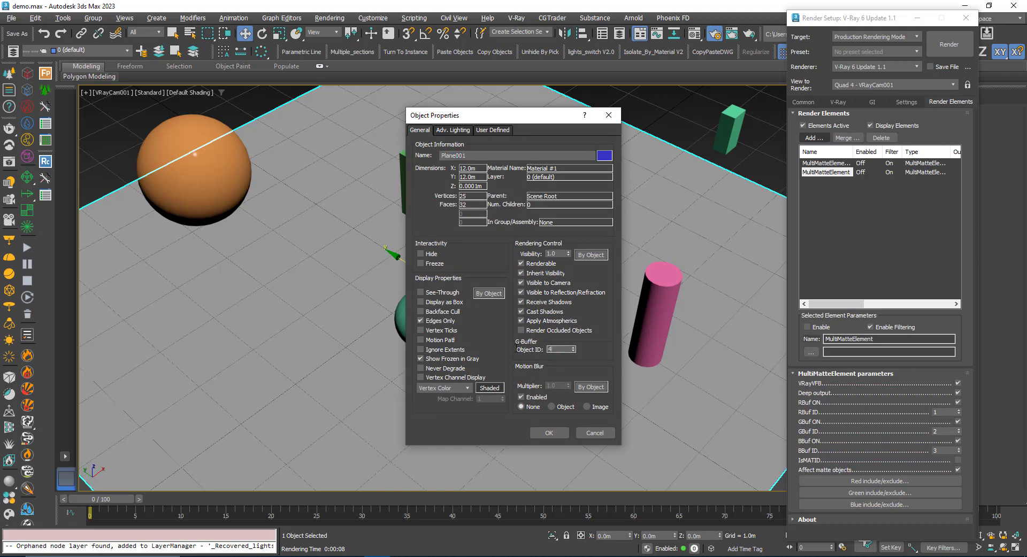
left_click(540, 434)
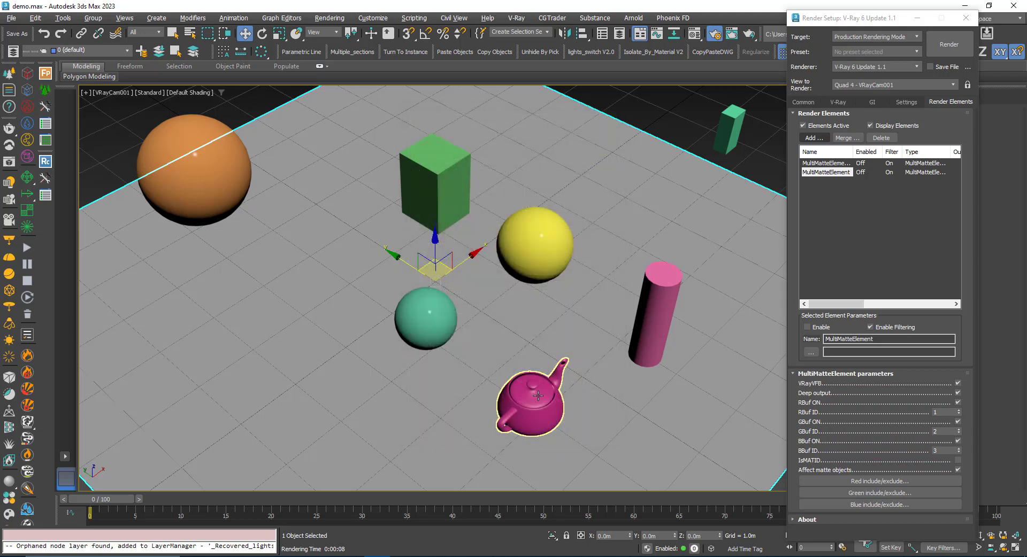
- Set the teapot's G-Buffer Object ID to 5
right_click(541, 402)
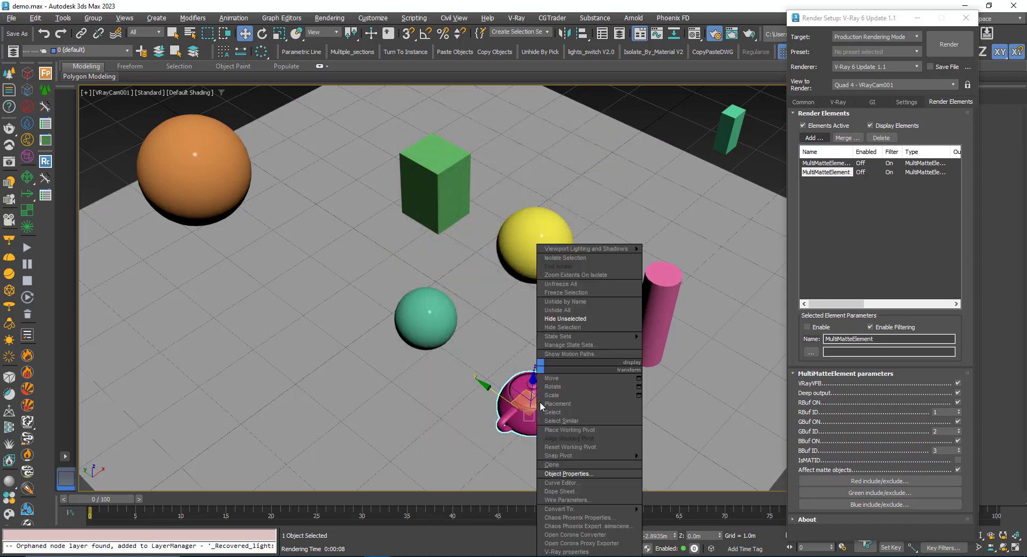
left_click(569, 475)
double_click(560, 350)
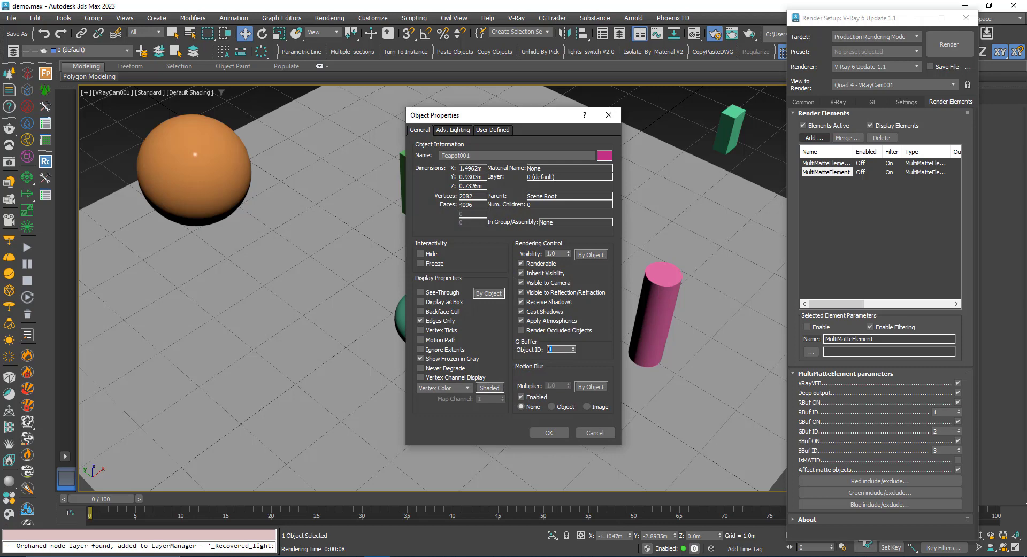
left_click(549, 432)
- Set the small green box at the back to G-Buffer Object ID 9
left_click(736, 135)
right_click(736, 135)
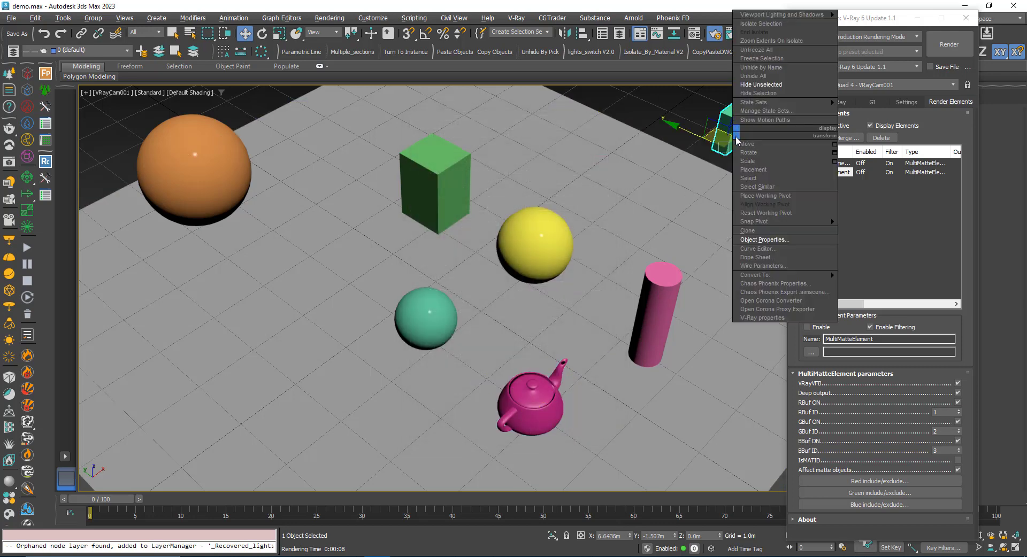
left_click(756, 239)
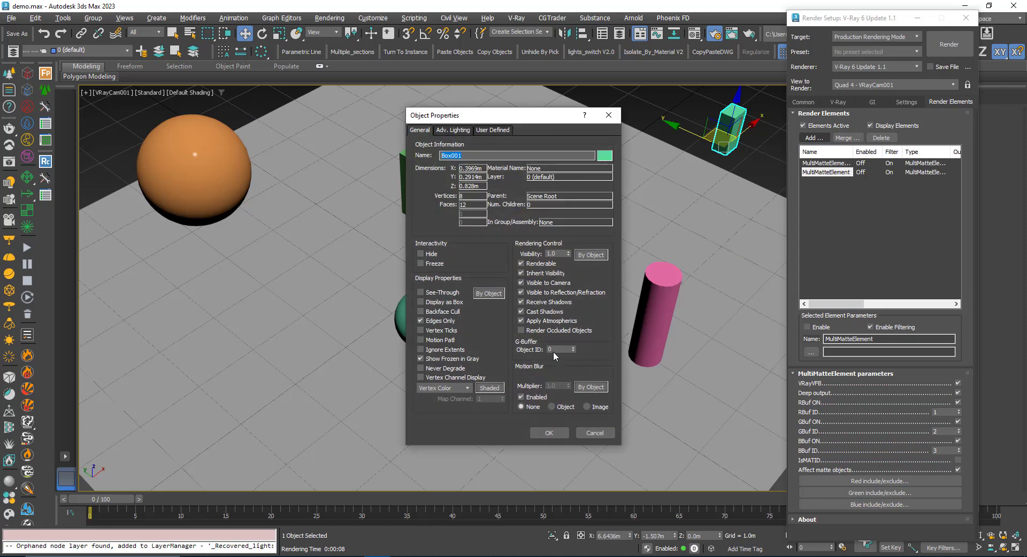
double_click(554, 350)
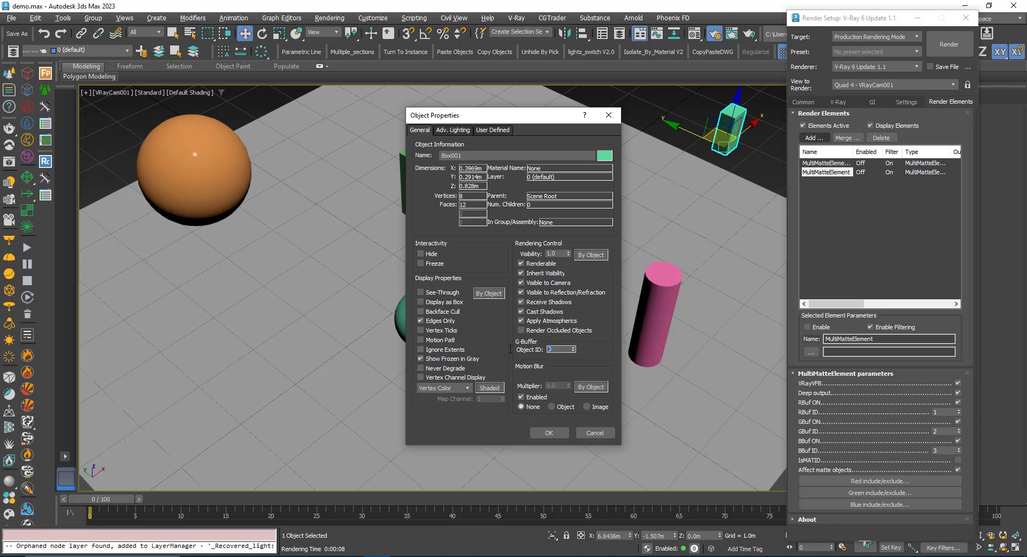
left_click(553, 435)
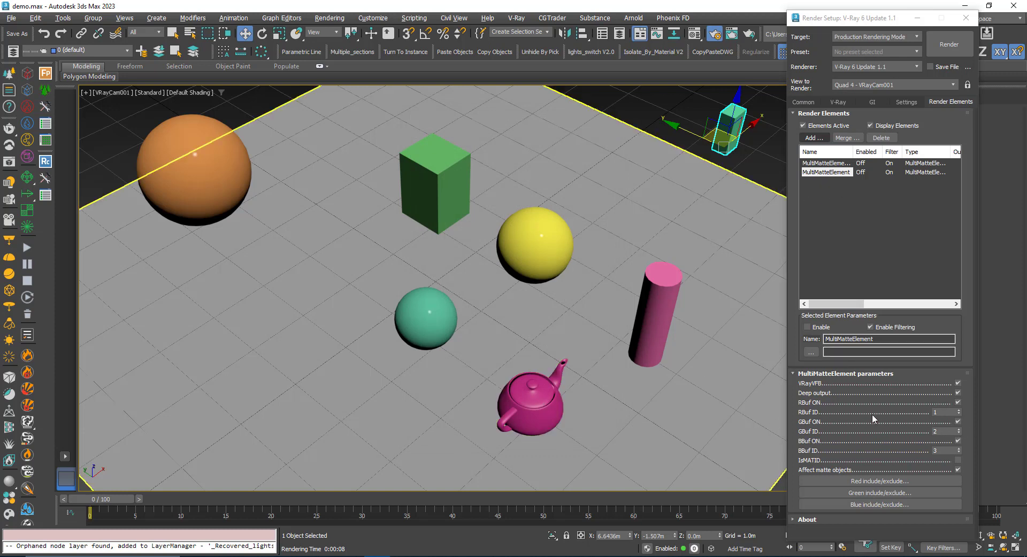
- Set MultiMatteElement's RBuf, GBuf and BBuf IDs to 4, 5 and 9, then render
left_click(949, 411)
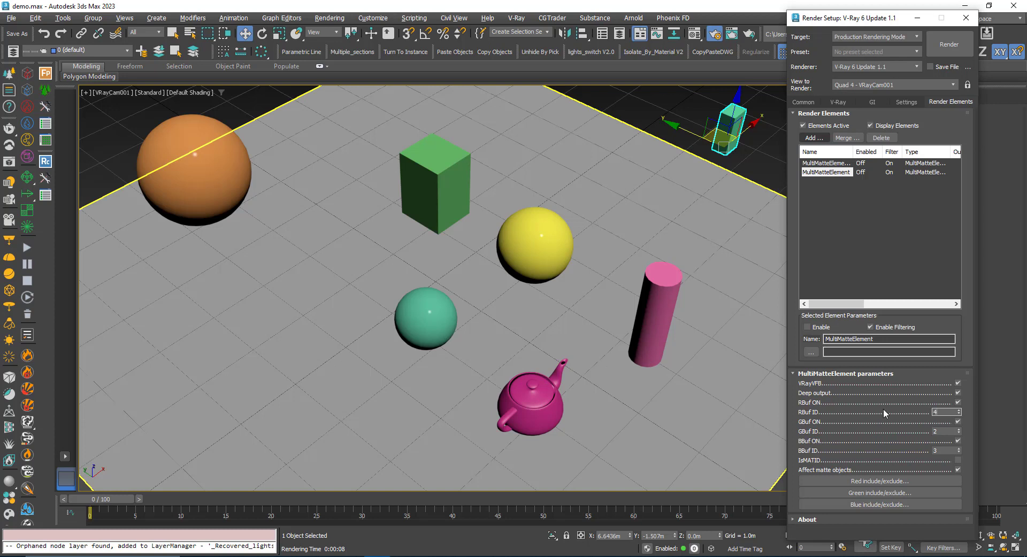
left_click(944, 431)
left_click(943, 451)
type("9")
left_click(653, 118)
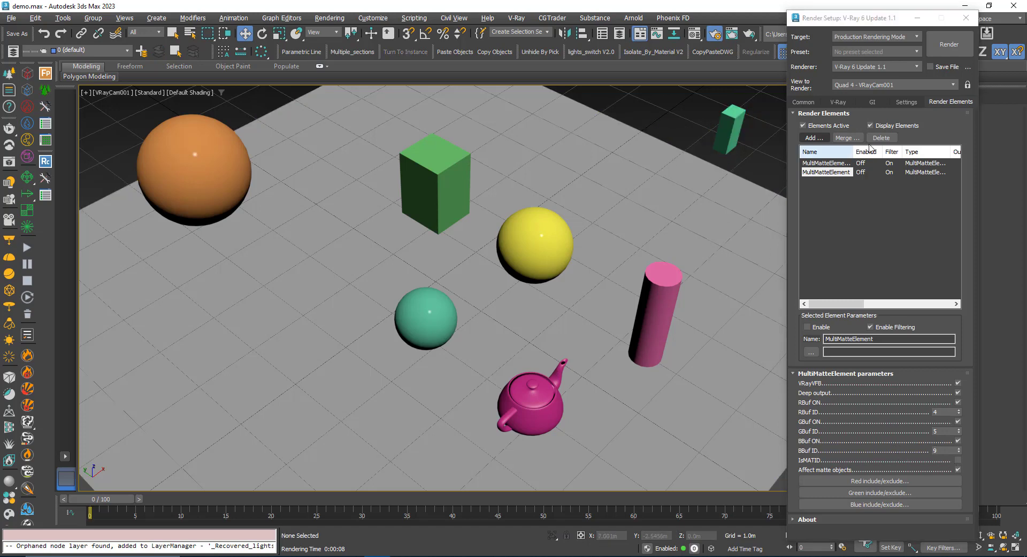
left_click(964, 39)
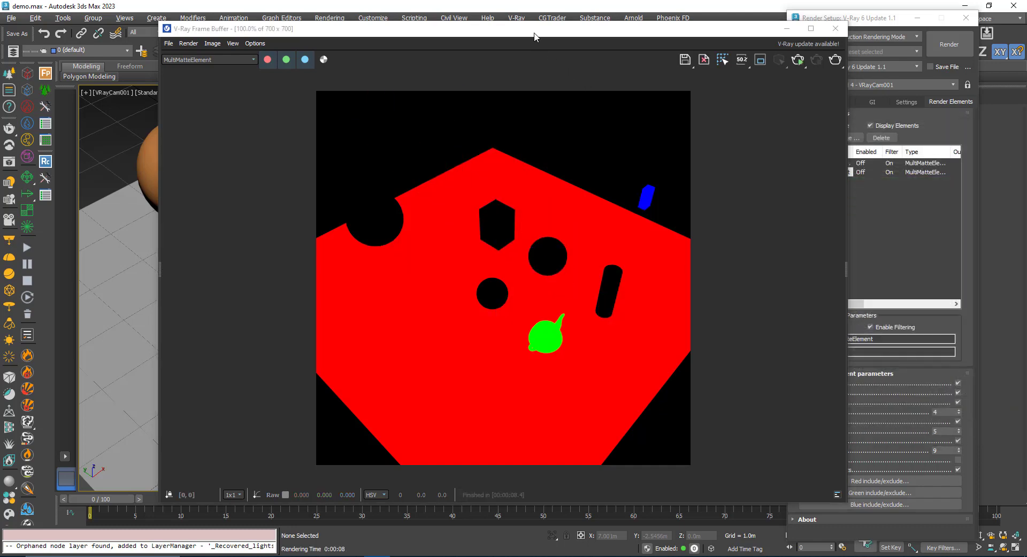
- View the MultiMatteElement_1 and MultiMatteElement masks in the frame buffer, then return to RGB color
left_click_drag(534, 37, 358, 20)
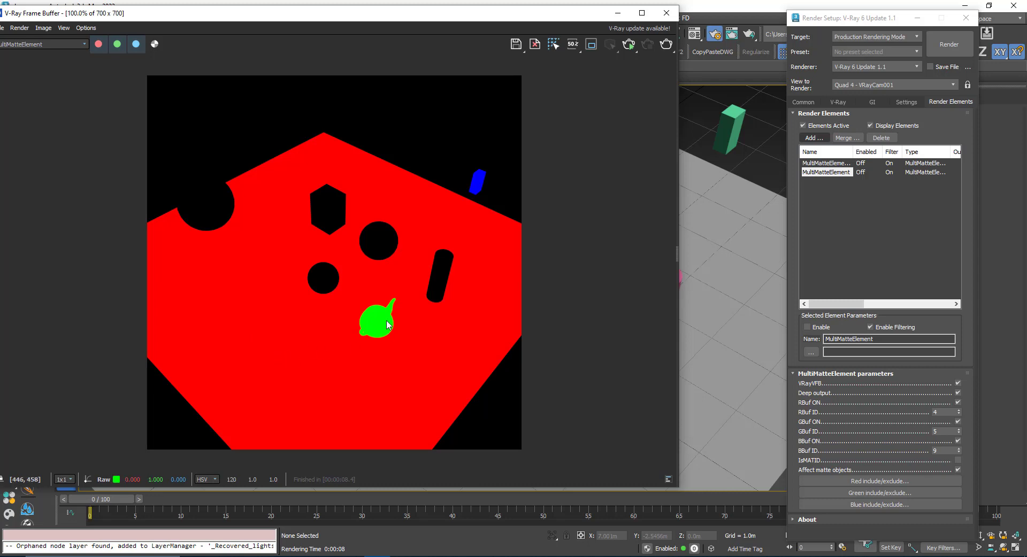
left_click_drag(150, 13, 308, 10)
left_click(217, 44)
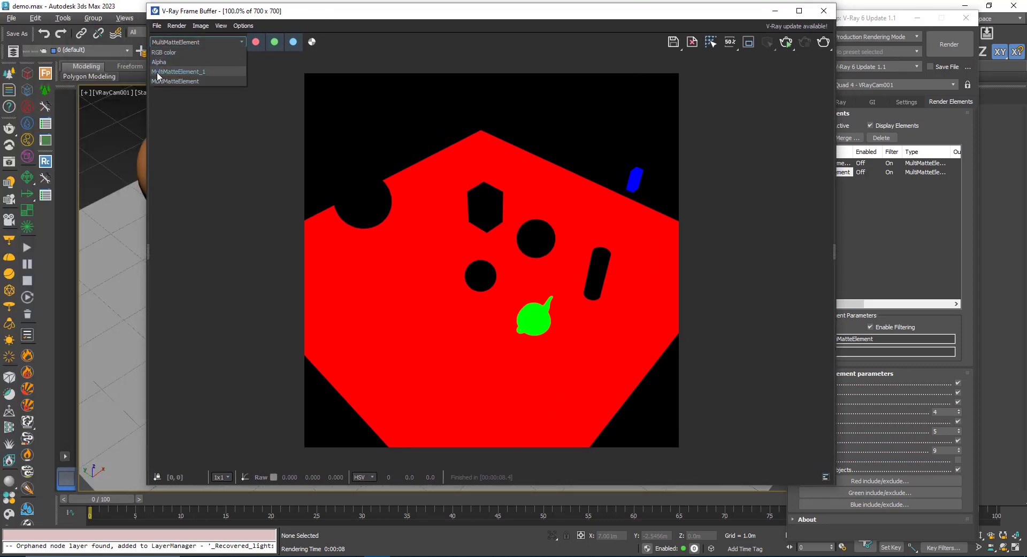
left_click(204, 73)
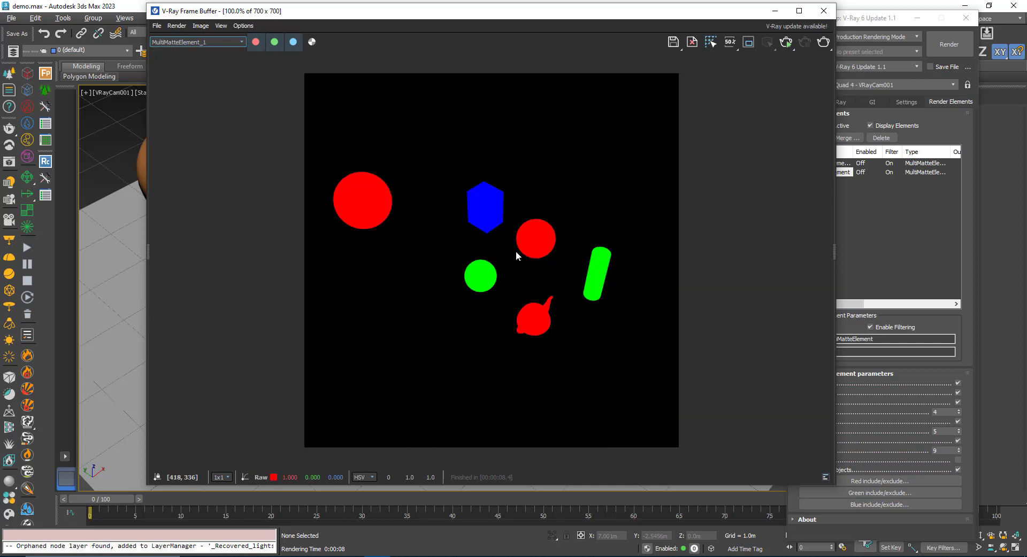
left_click(181, 41)
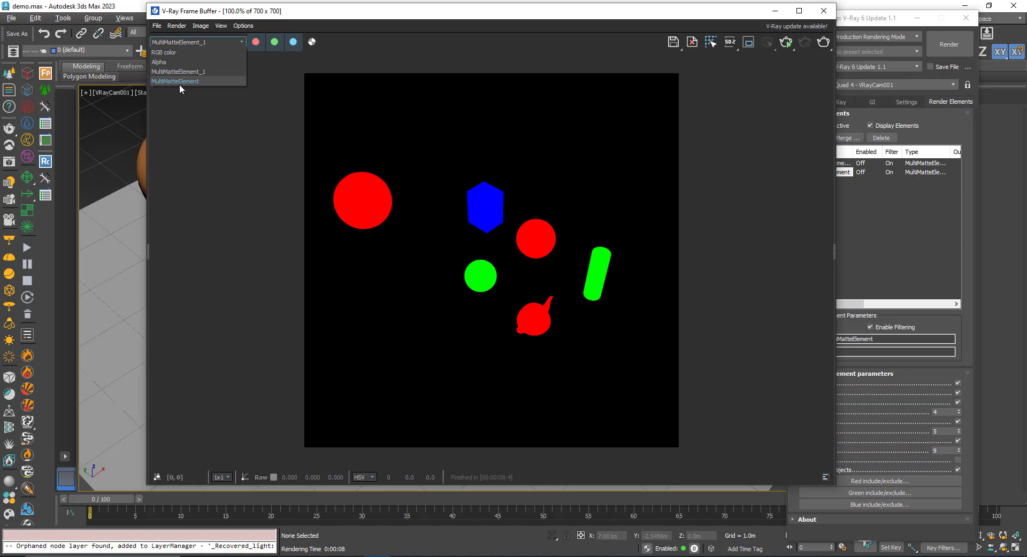
left_click(179, 84)
left_click(176, 40)
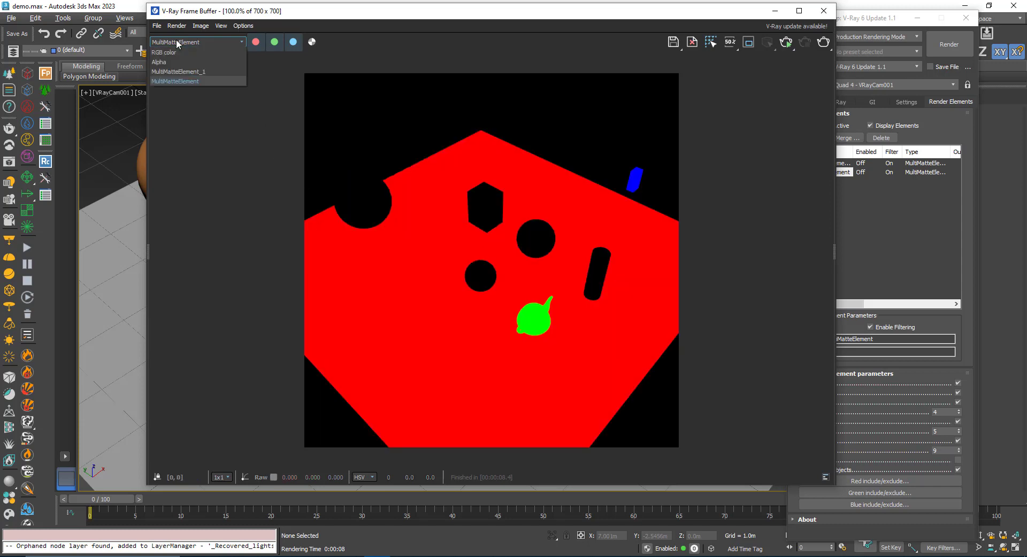
left_click(181, 72)
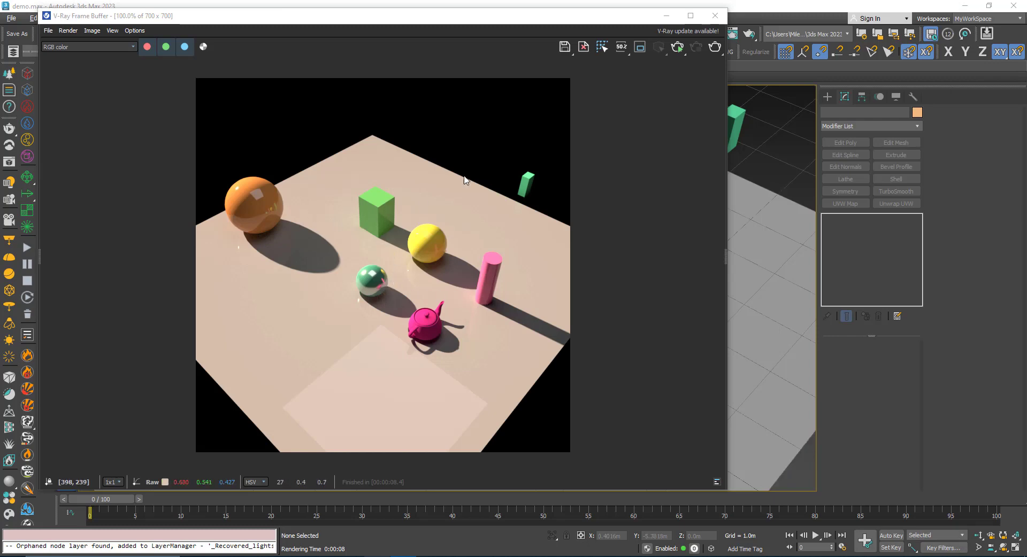
- Save the RGB beauty render as Render.jpg
left_click(565, 47)
type("Render")
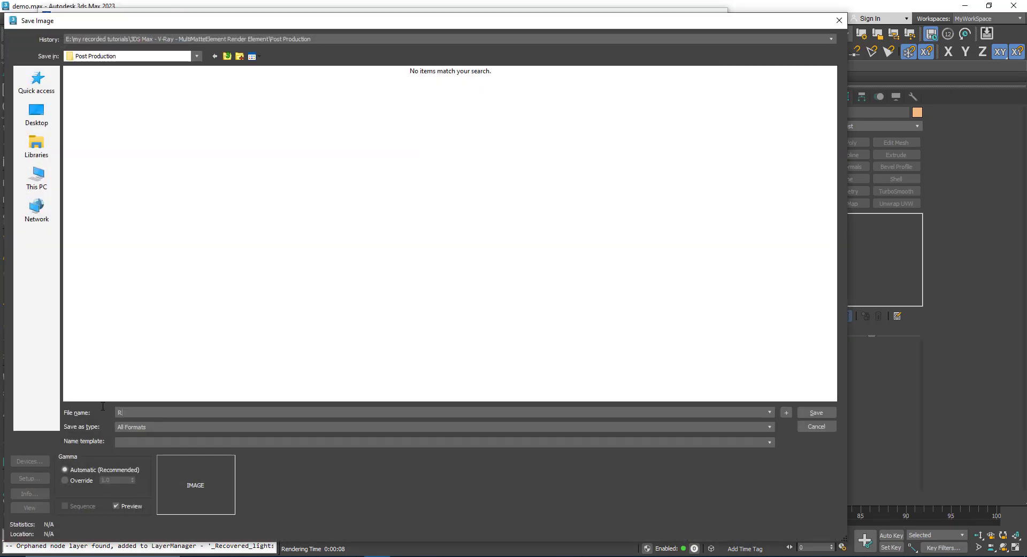
left_click(128, 428)
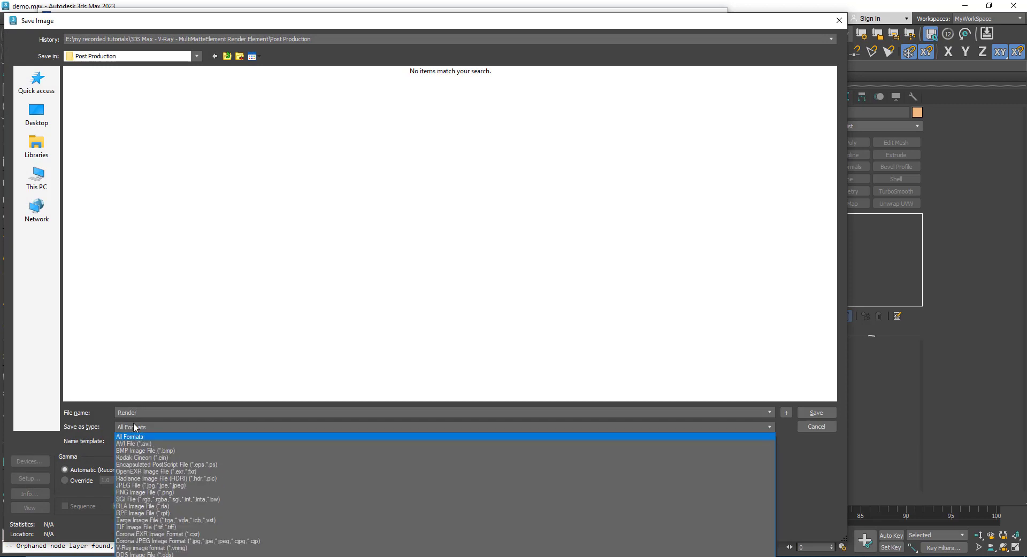
left_click(131, 487)
left_click(808, 414)
left_click(396, 342)
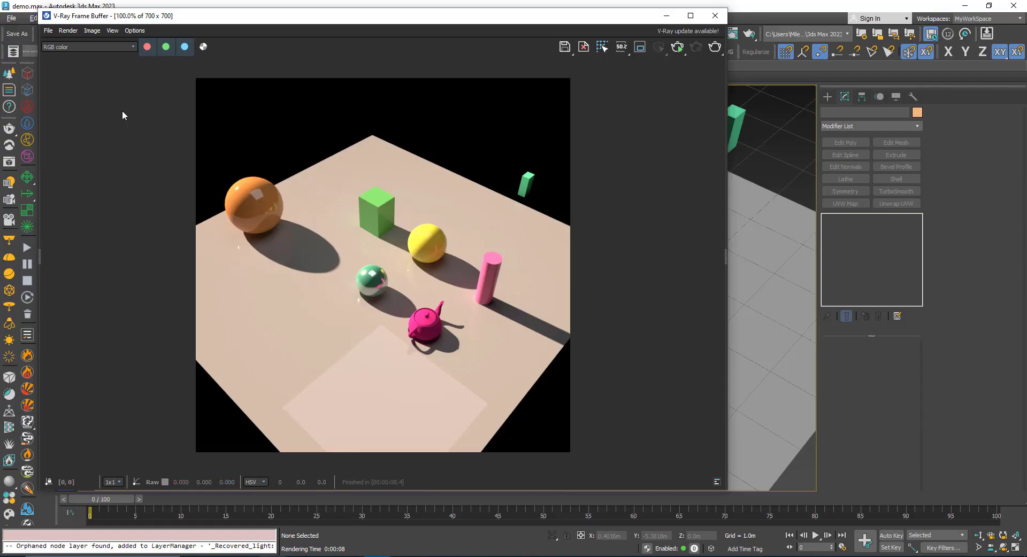
- Save the MultiMatteElement_1 mask as Multi_1.jpg
left_click(77, 47)
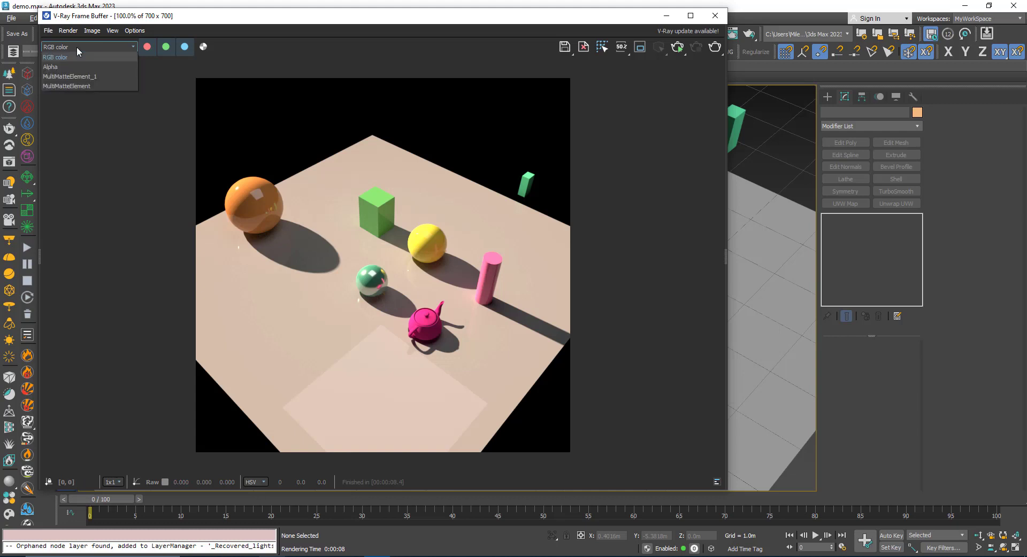
left_click(76, 77)
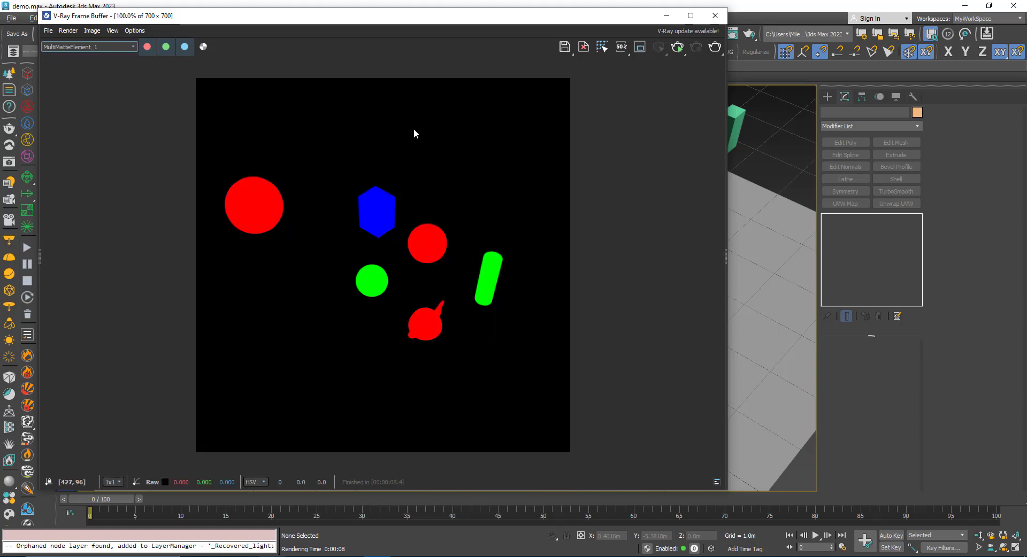
left_click(566, 47)
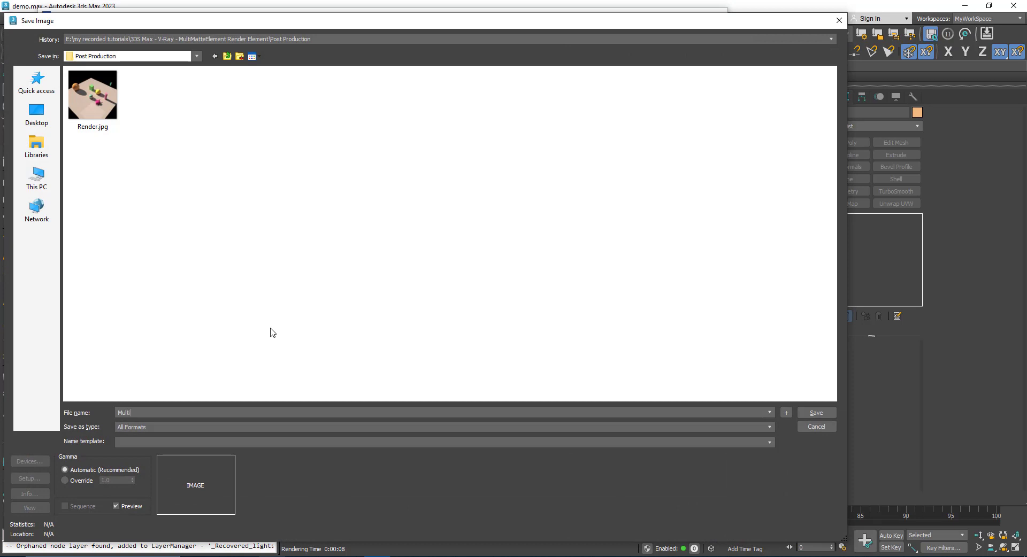
type("_1")
left_click(230, 428)
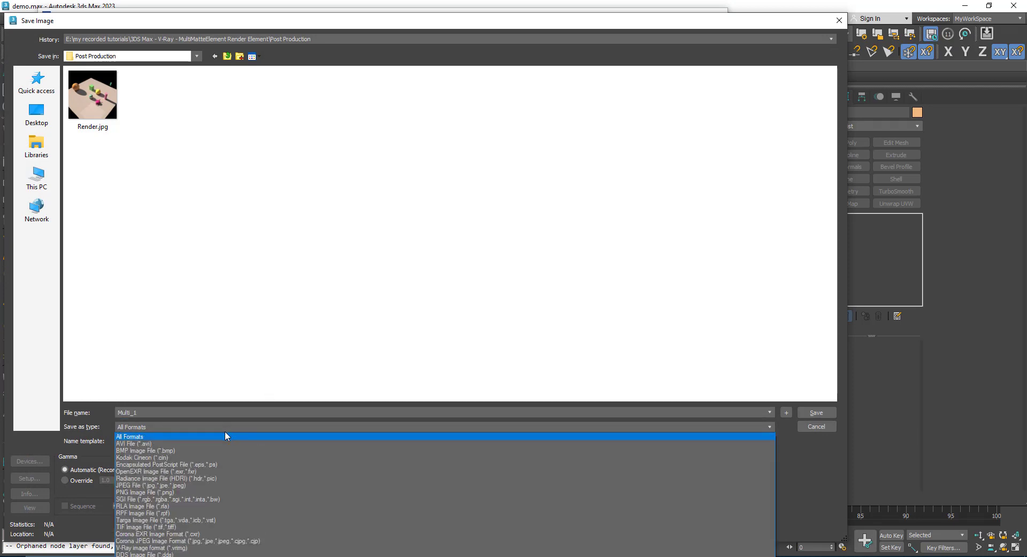
left_click(182, 485)
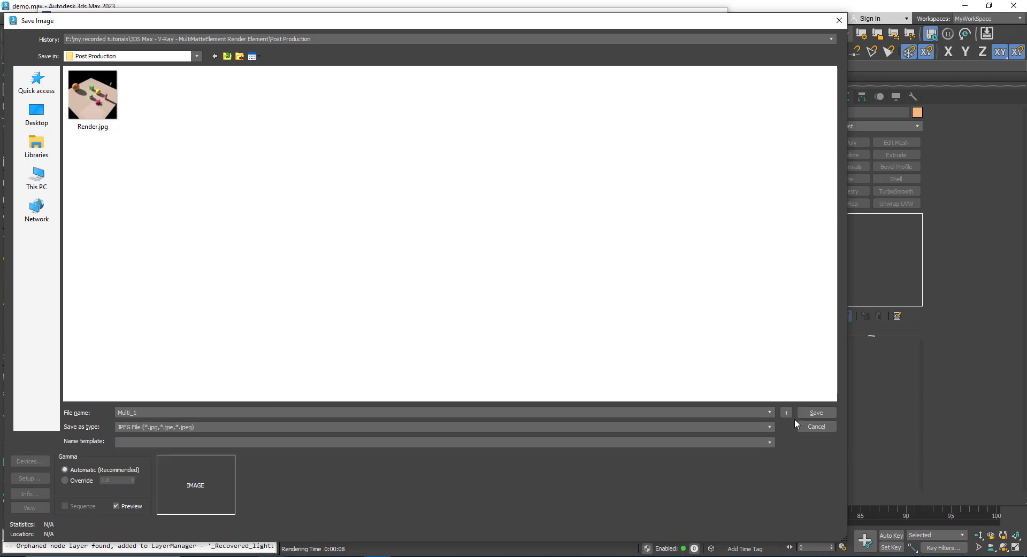
left_click(808, 415)
left_click(398, 342)
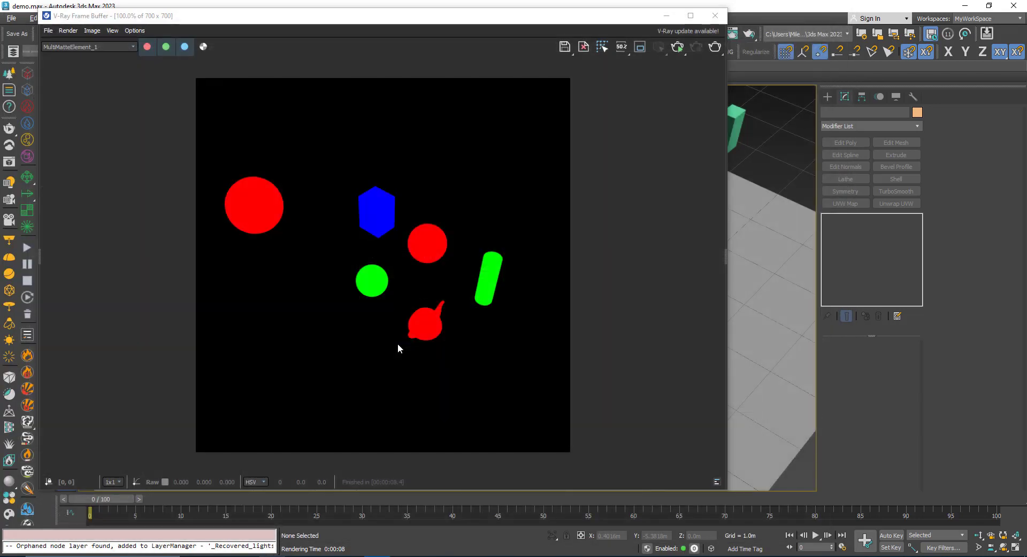
- Save the MultiMatteElement mask as Multi_2.jpg
left_click(91, 47)
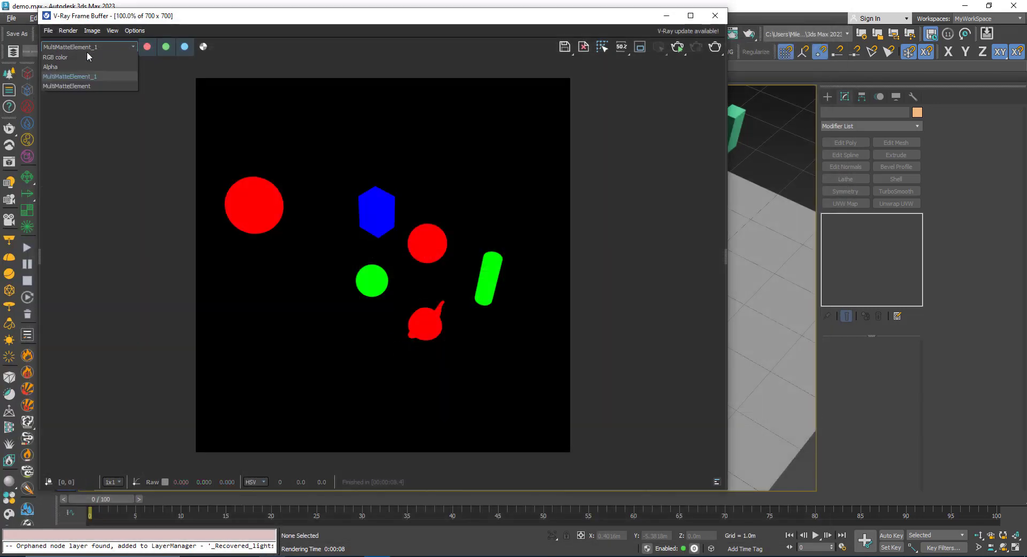
left_click(80, 86)
left_click(565, 49)
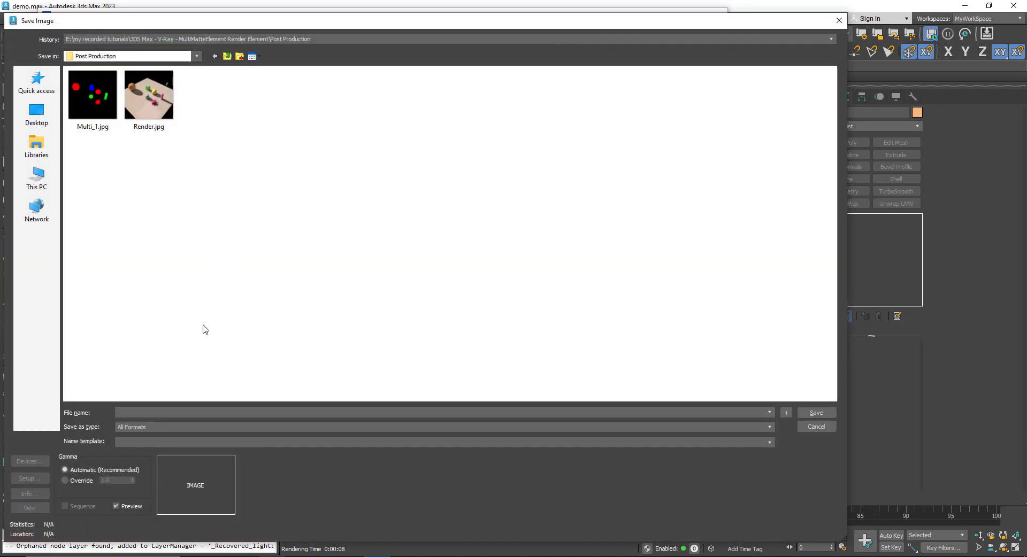
type("Multi")
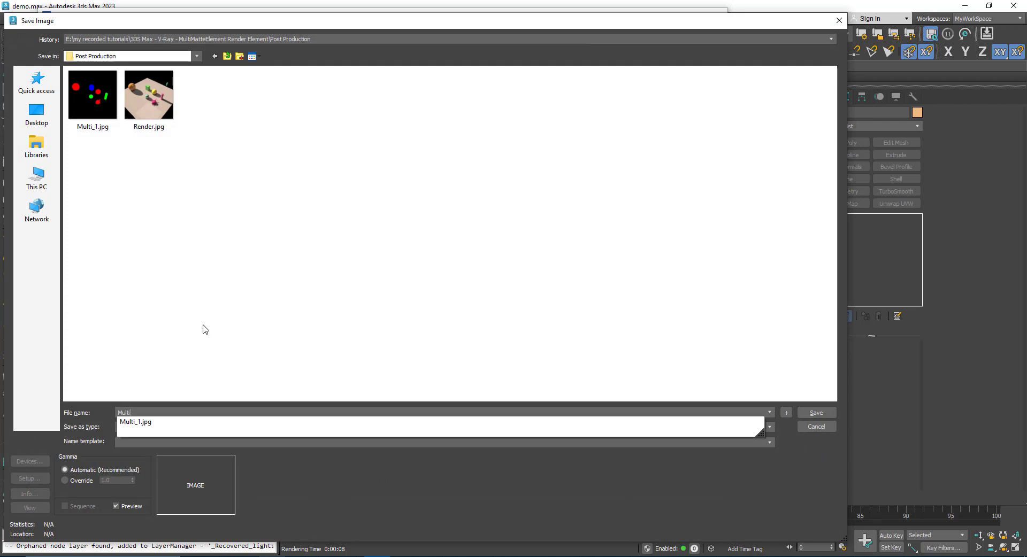
type("_2")
left_click(174, 427)
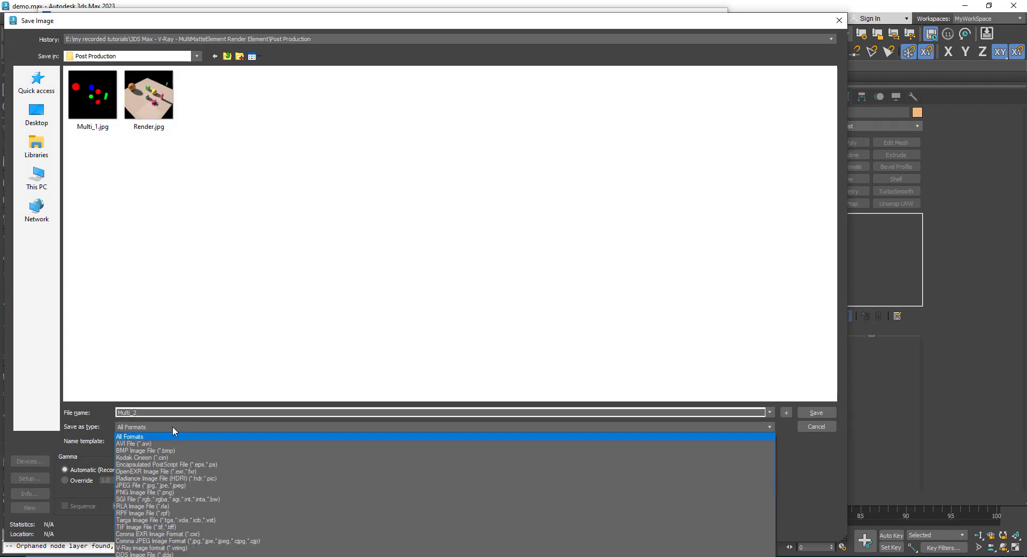
left_click(152, 485)
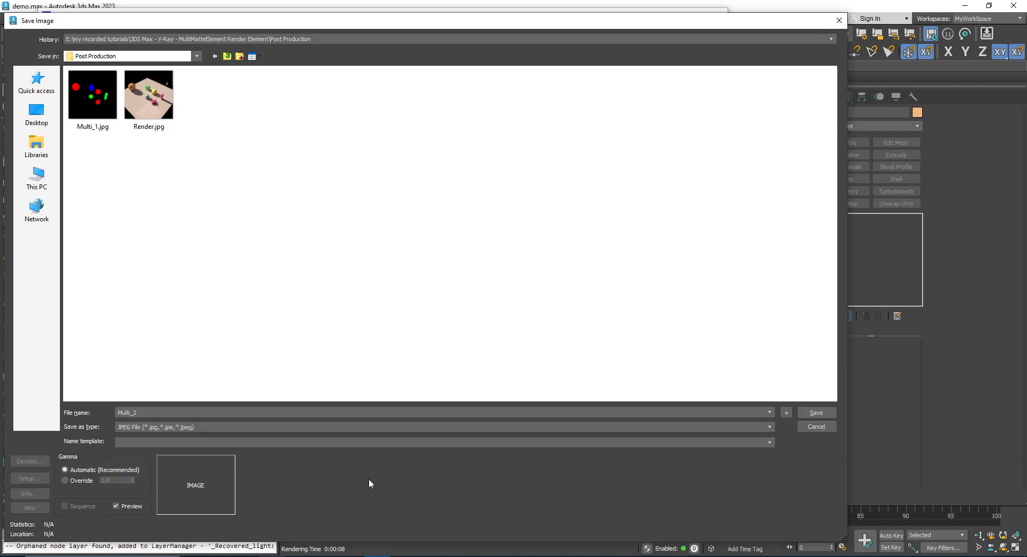
left_click(810, 420)
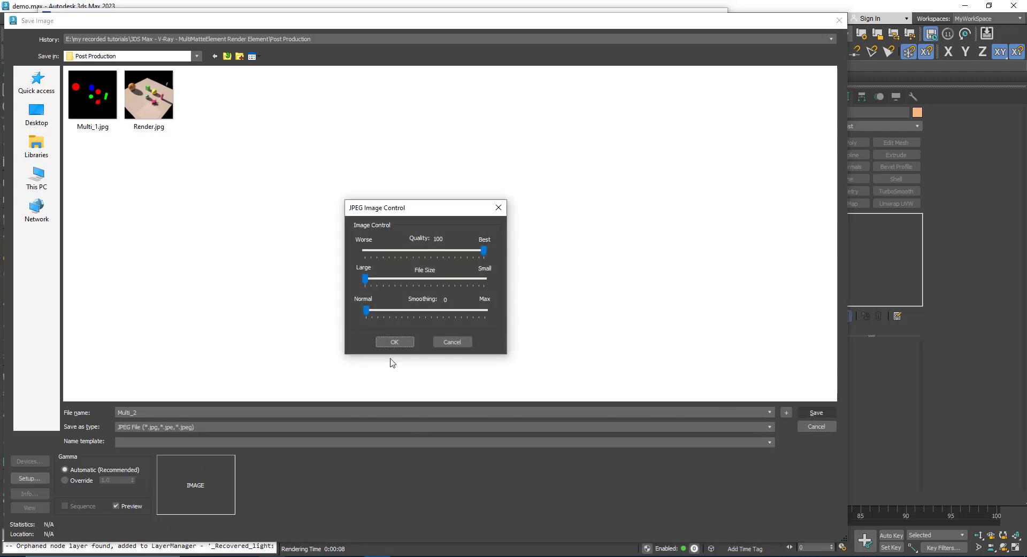
left_click(391, 341)
- Close the frame buffer and open Render.jpg with Adobe Photoshop CC 2015
left_click(715, 15)
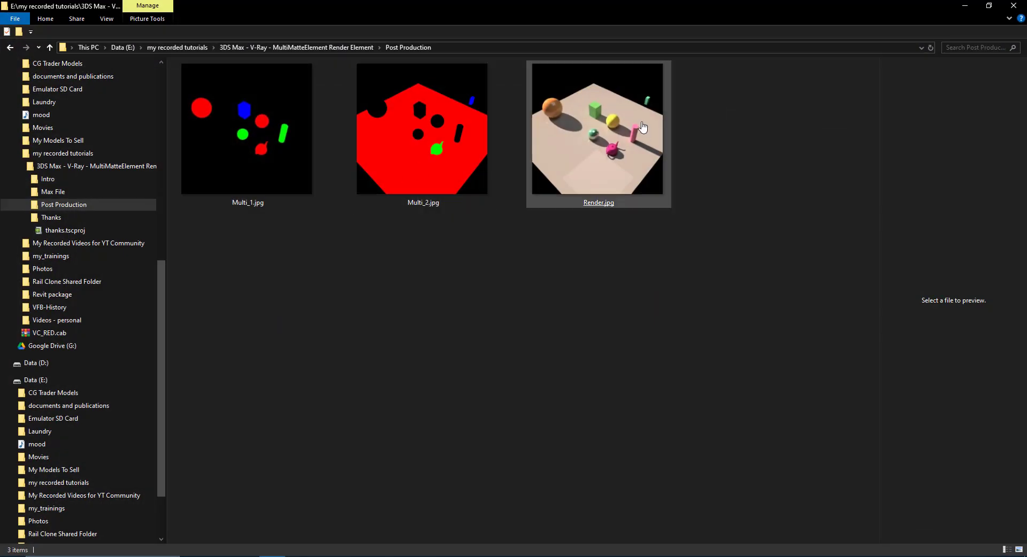
right_click(644, 128)
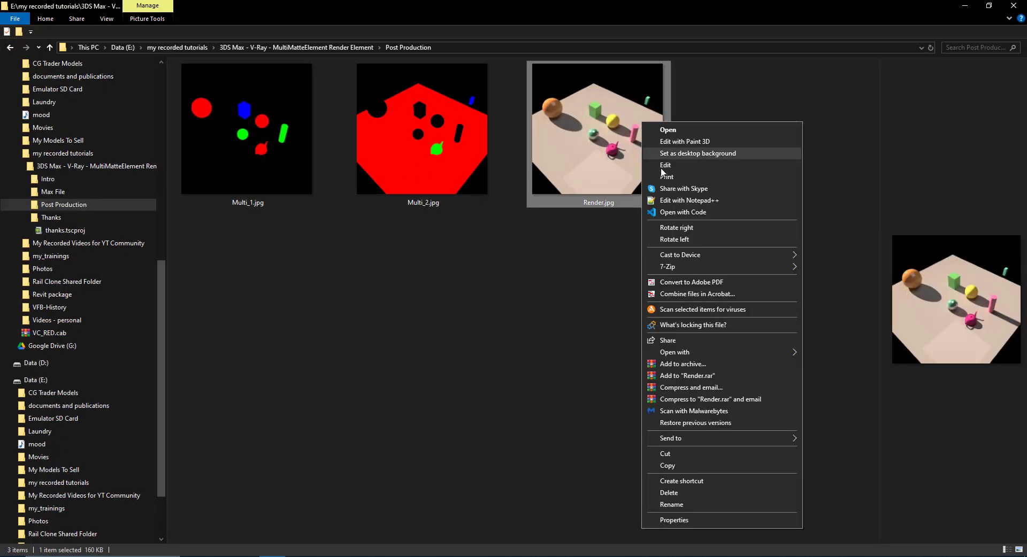
mouse_move(772, 357)
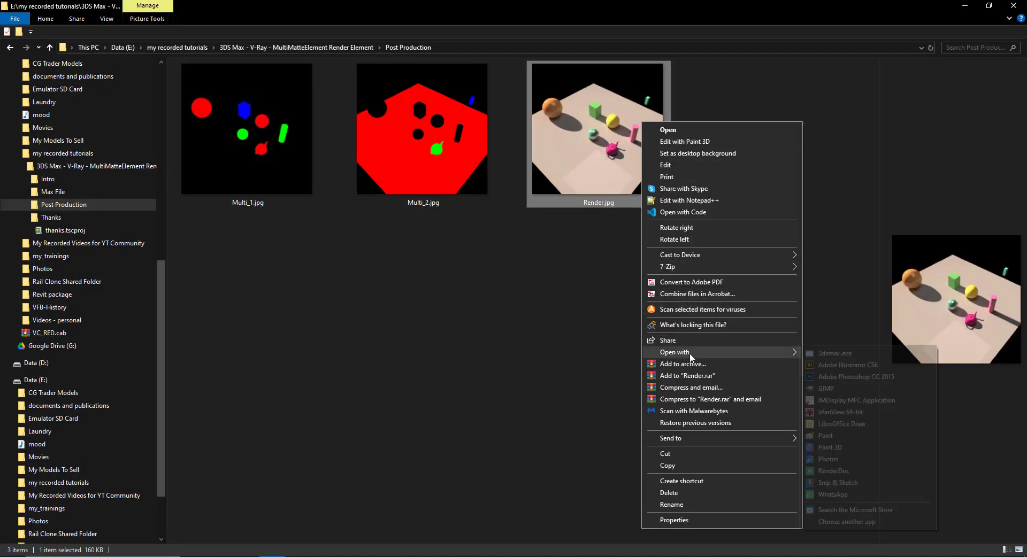
left_click(848, 377)
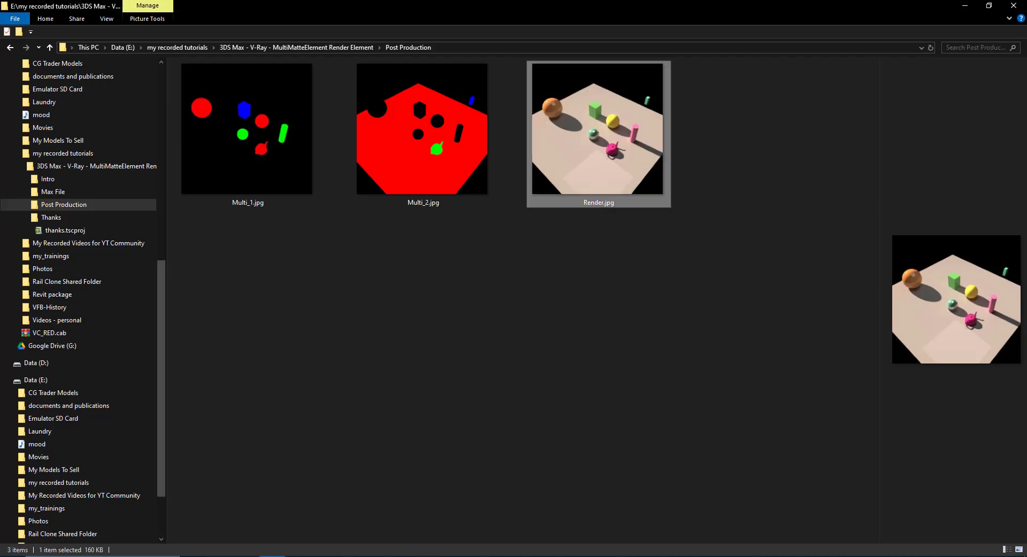
- Place Multi_1.jpg into the Render document and rasterize the Multi_1 layer
left_click(366, 314)
left_click(282, 204)
left_click_drag(263, 160, 505, 315)
key("Return")
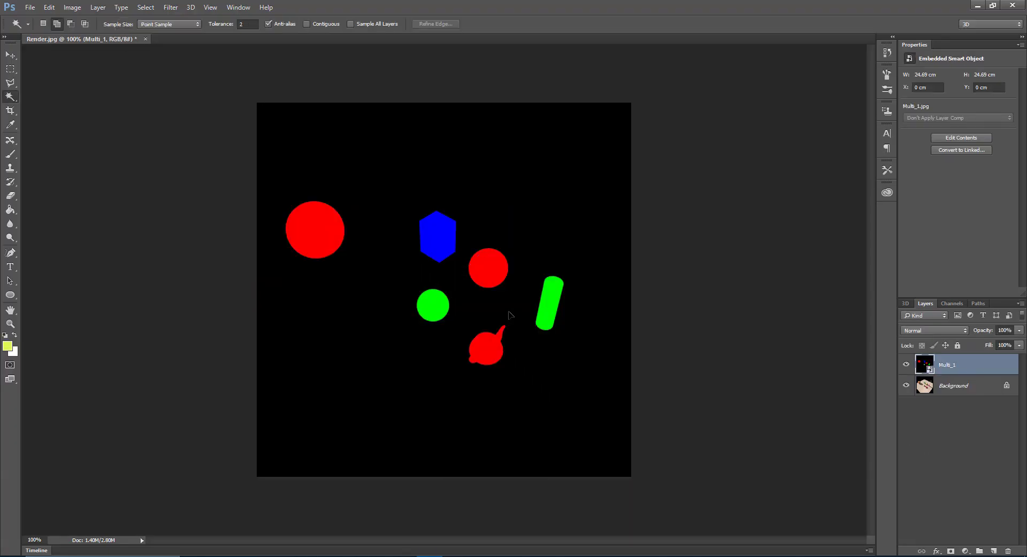
right_click(943, 366)
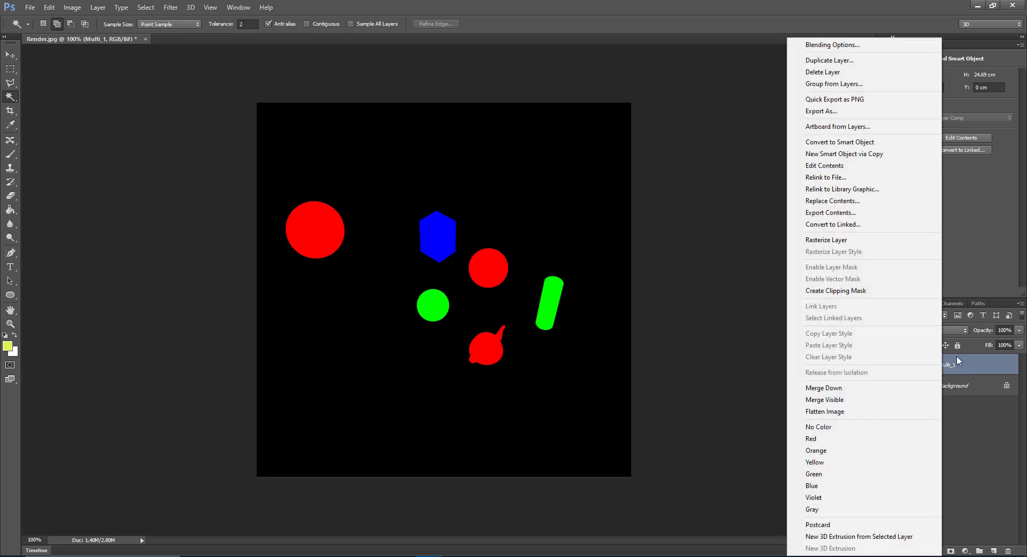
left_click(827, 240)
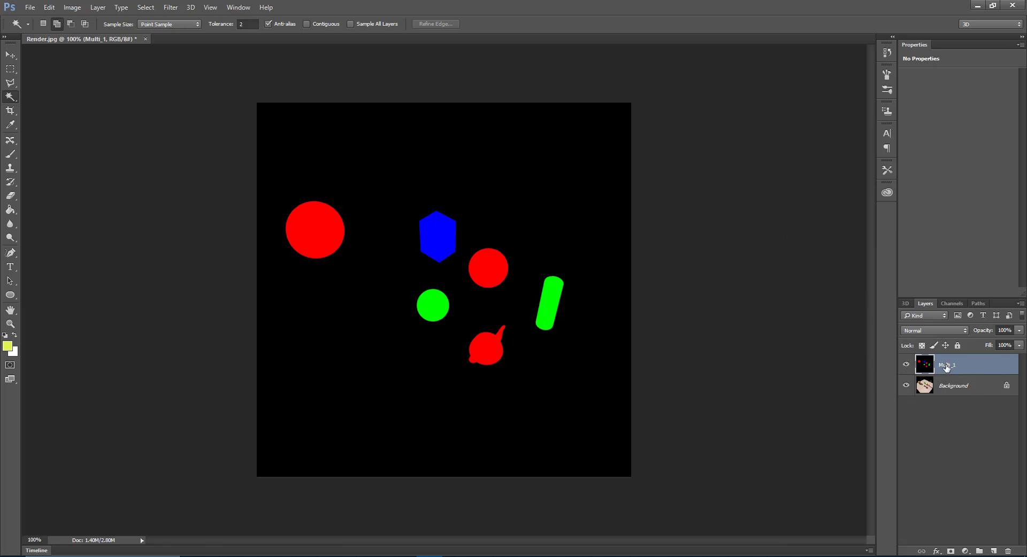
- With the Rectangular Marquee active, load the Red channel of Multi_1 as a selection
left_click(950, 305)
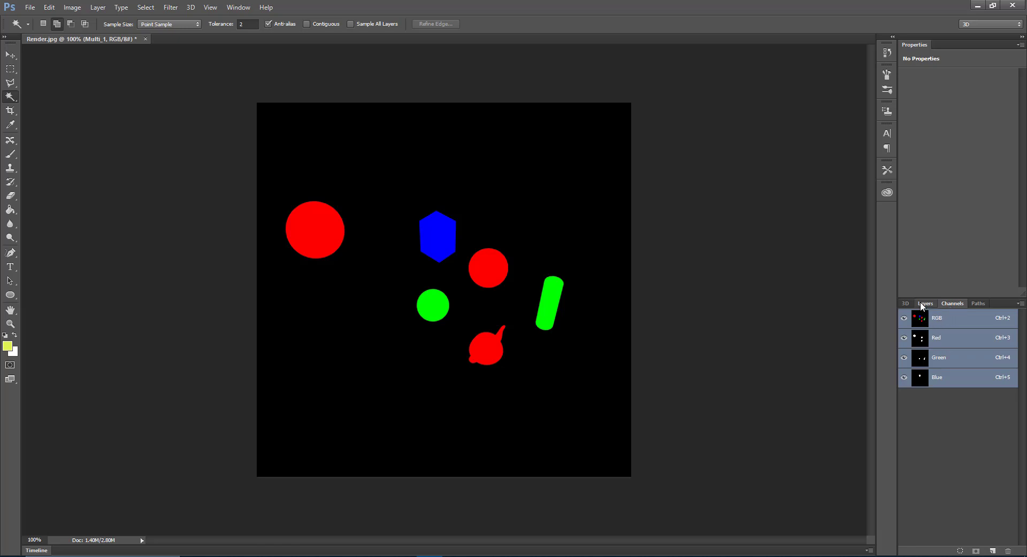
left_click(926, 303)
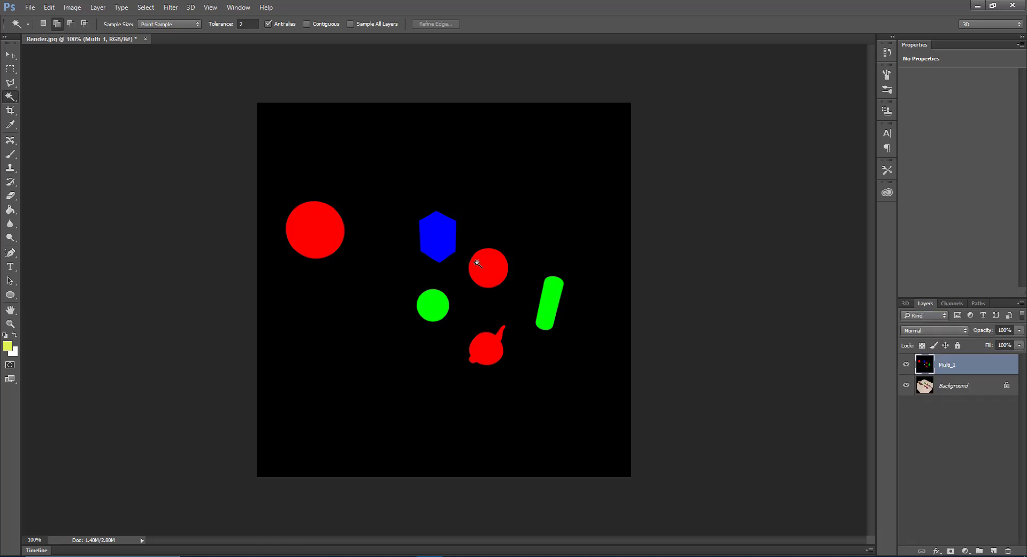
left_click(11, 69)
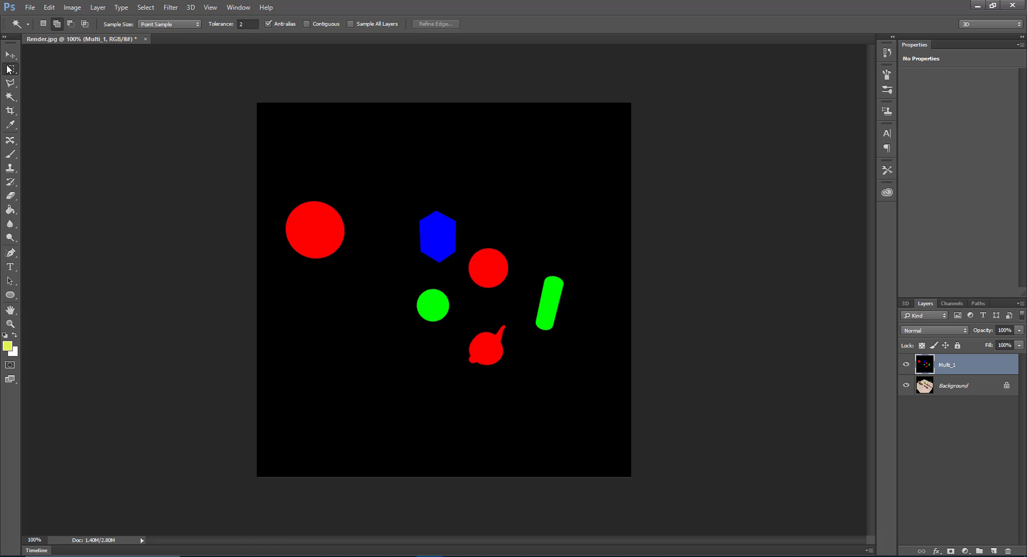
left_click(958, 302)
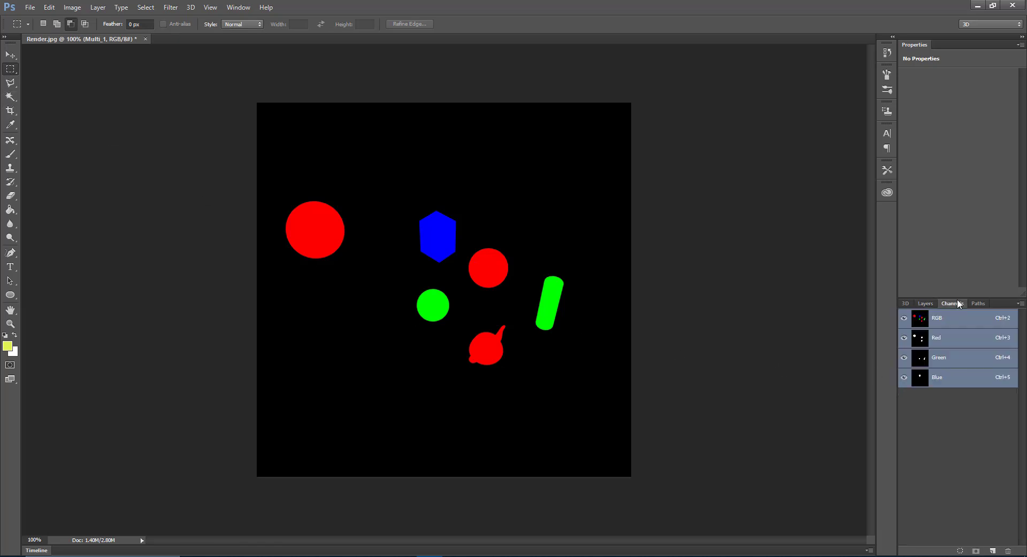
left_click(920, 340, "ctrl")
left_click(924, 304)
- Copy the selected spheres and teapot from the Background onto a new Layer 1 via Layer Via Copy
left_click(955, 387)
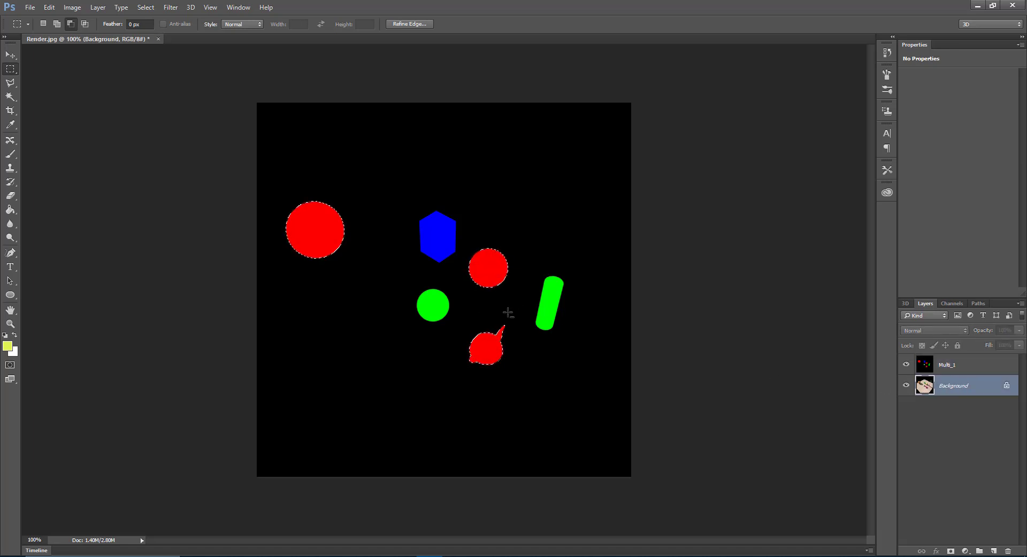
left_click(906, 364)
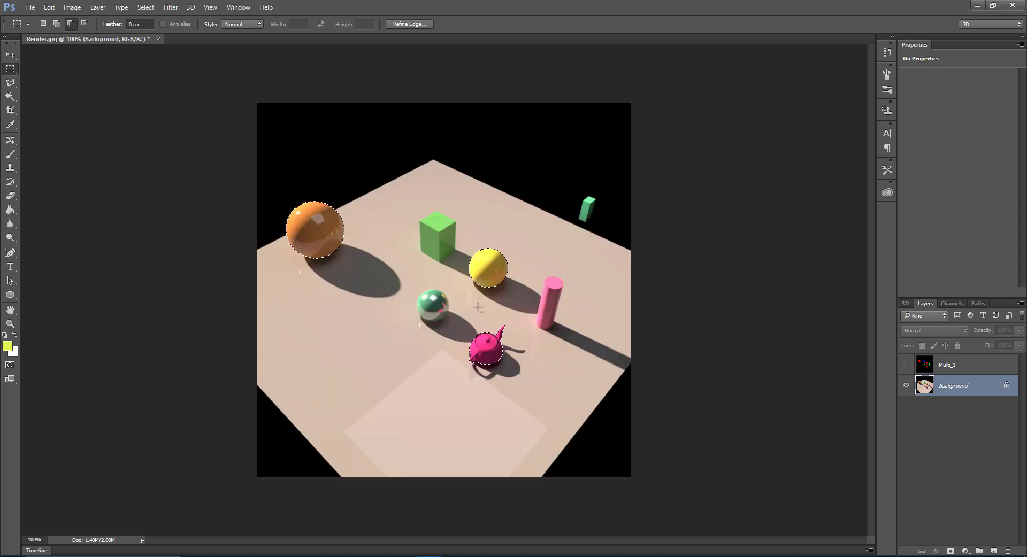
right_click(482, 265)
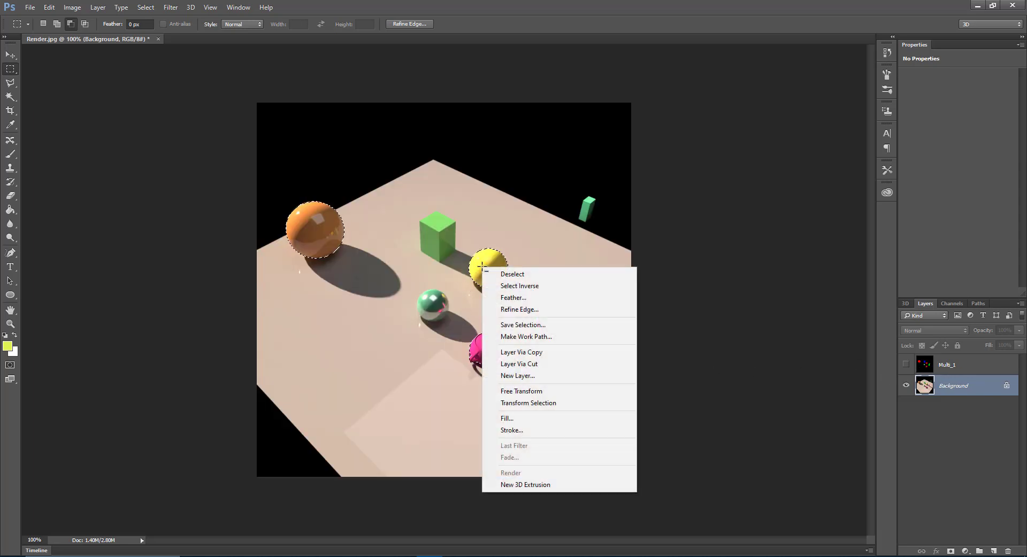
left_click(522, 352)
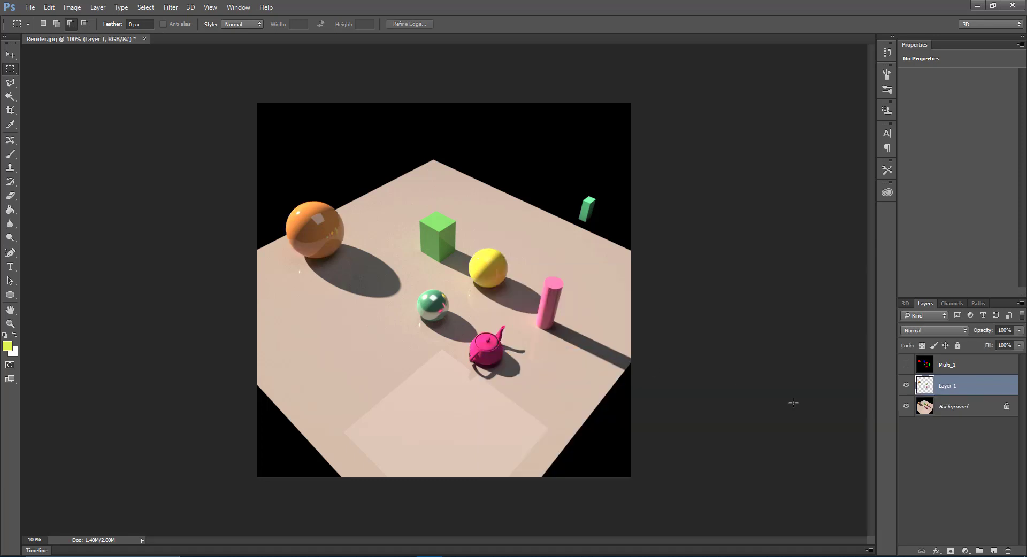
left_click(905, 406)
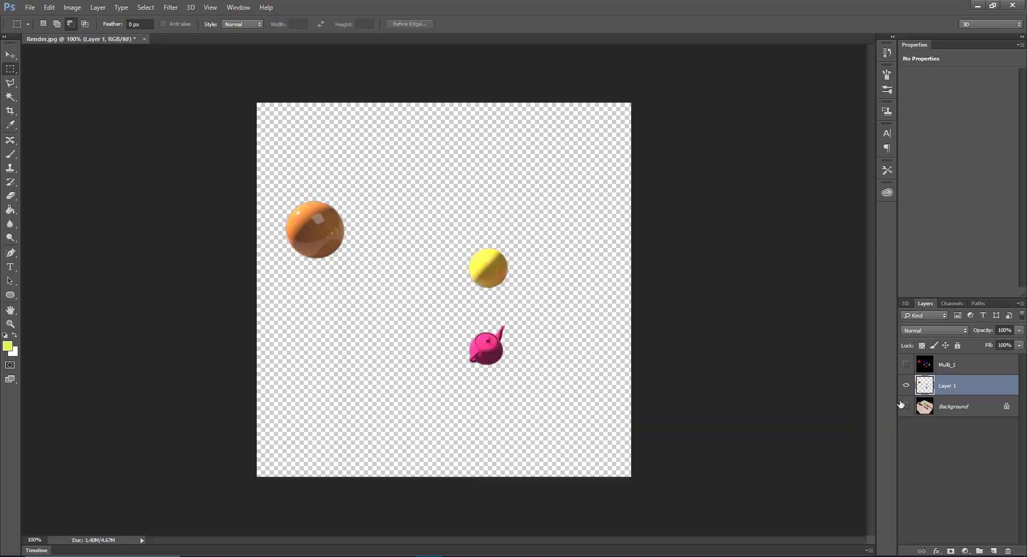
left_click(906, 407)
left_click(944, 370)
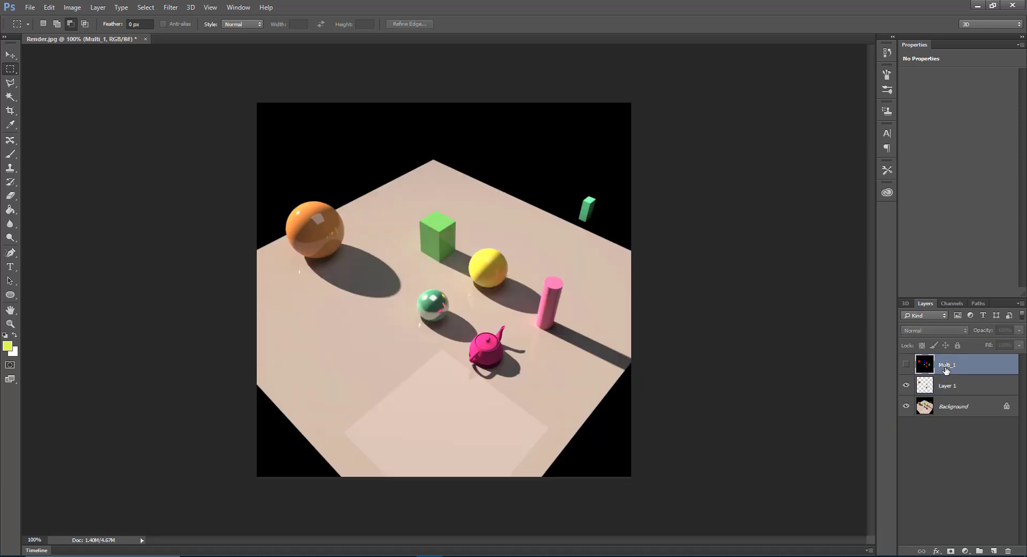
- Load the Green channel mask and copy the glass sphere and pink cylinder onto Layer 2
left_click(906, 365)
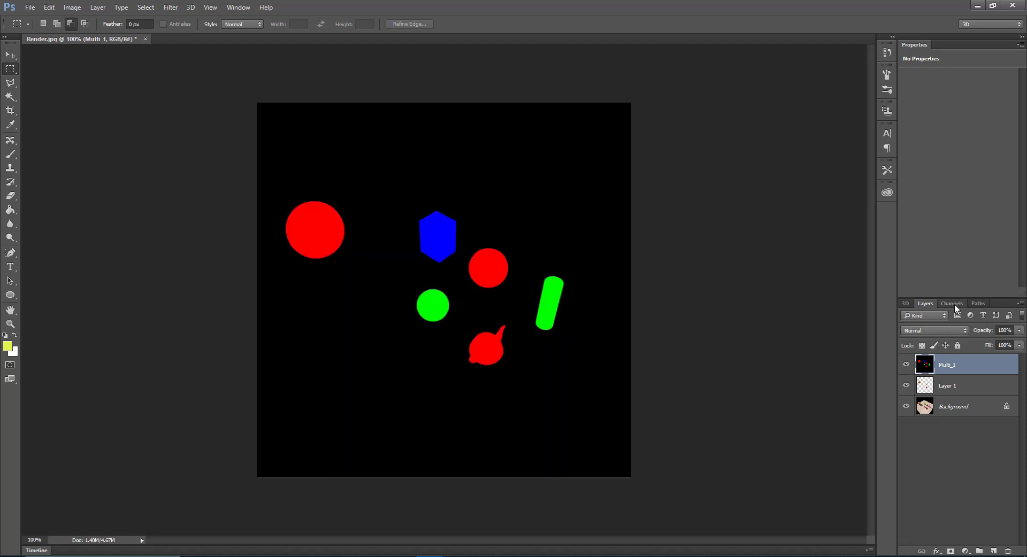
left_click(953, 304)
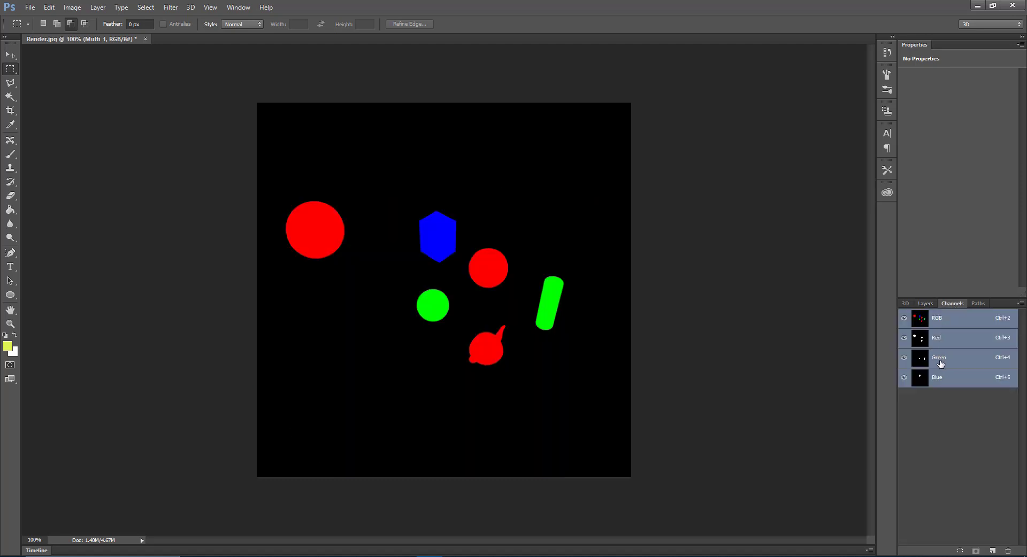
left_click(925, 361, "ctrl")
left_click(926, 304)
left_click(950, 408)
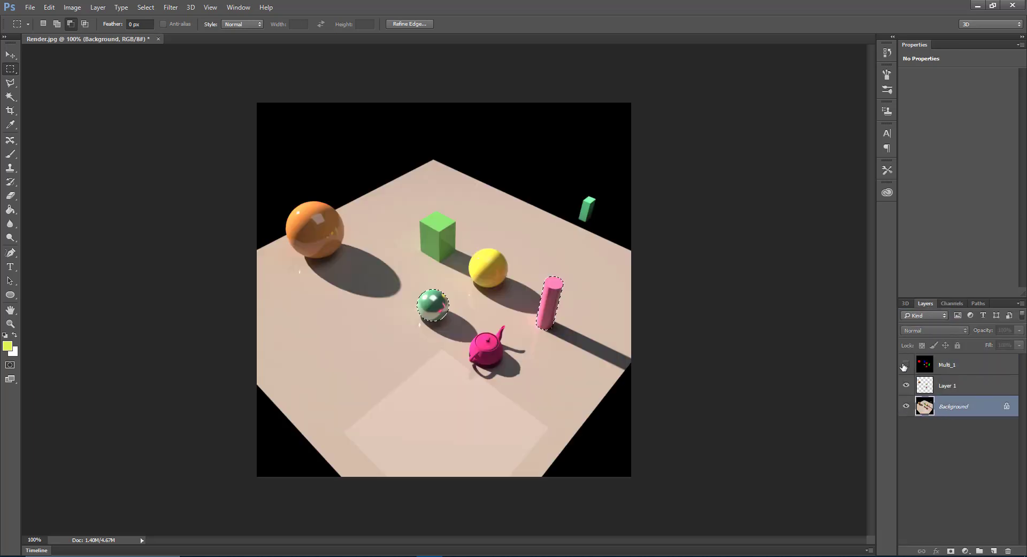
left_click(905, 364)
right_click(484, 313)
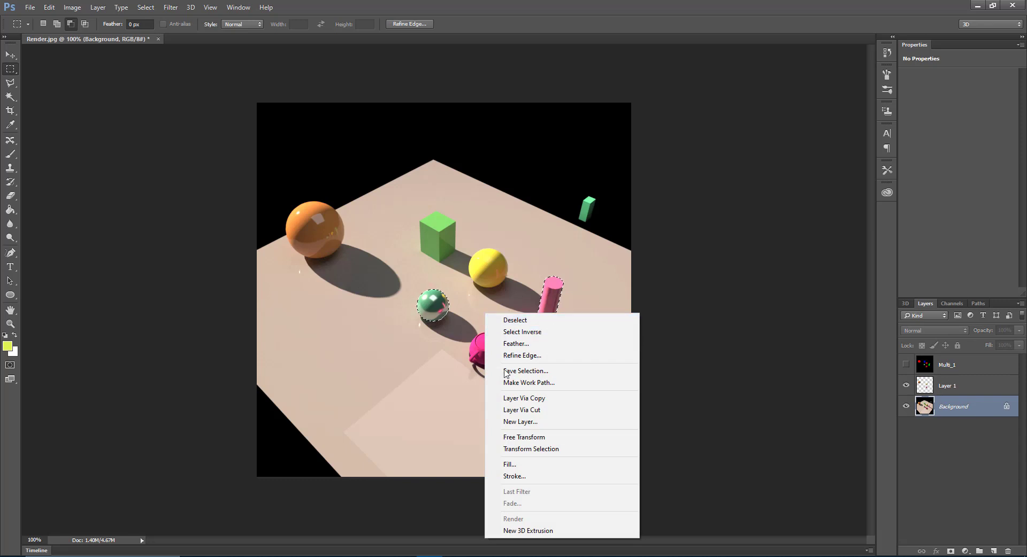
left_click(511, 398)
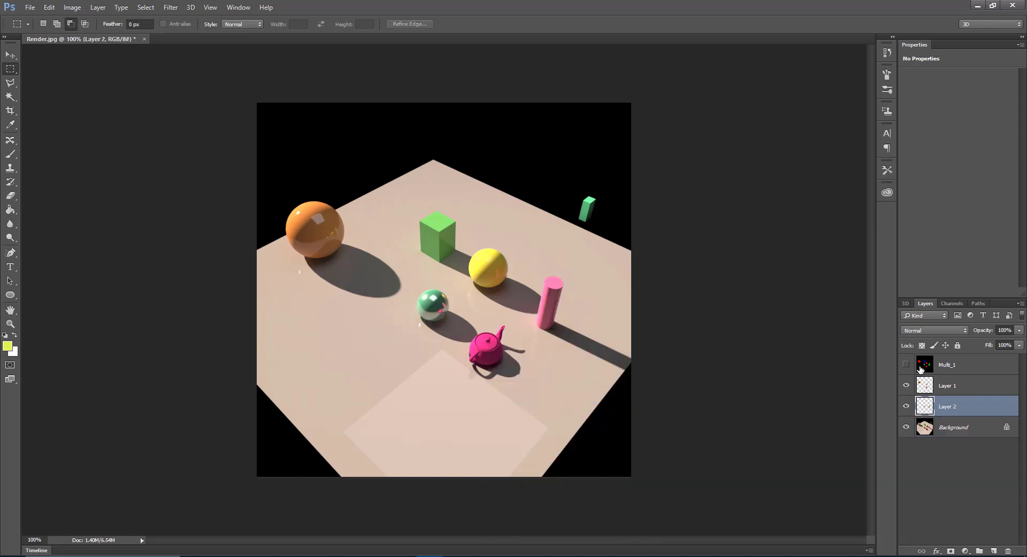
- Load the Blue channel mask and copy the green cube from the render onto Layer 3
left_click(910, 371)
left_click(905, 365)
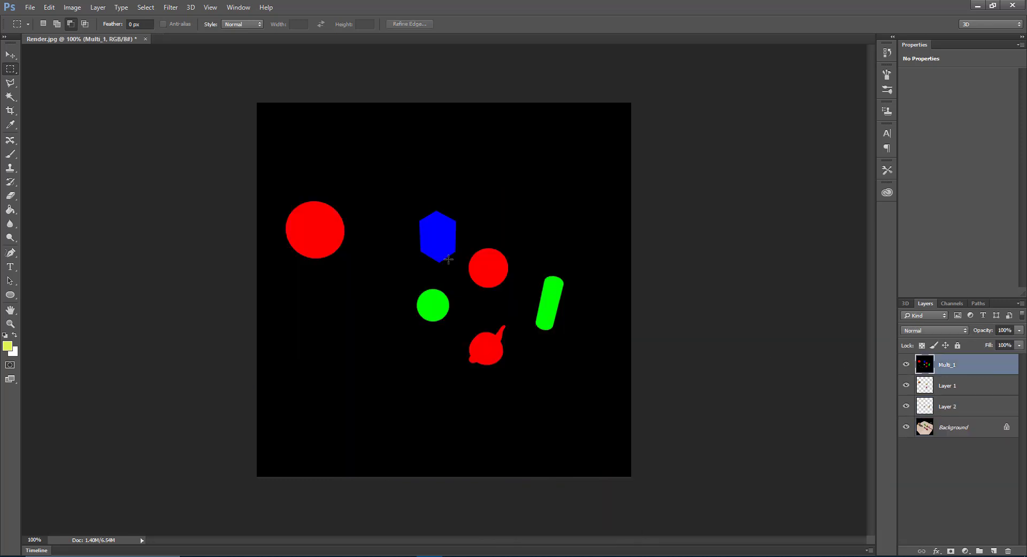
left_click(957, 304)
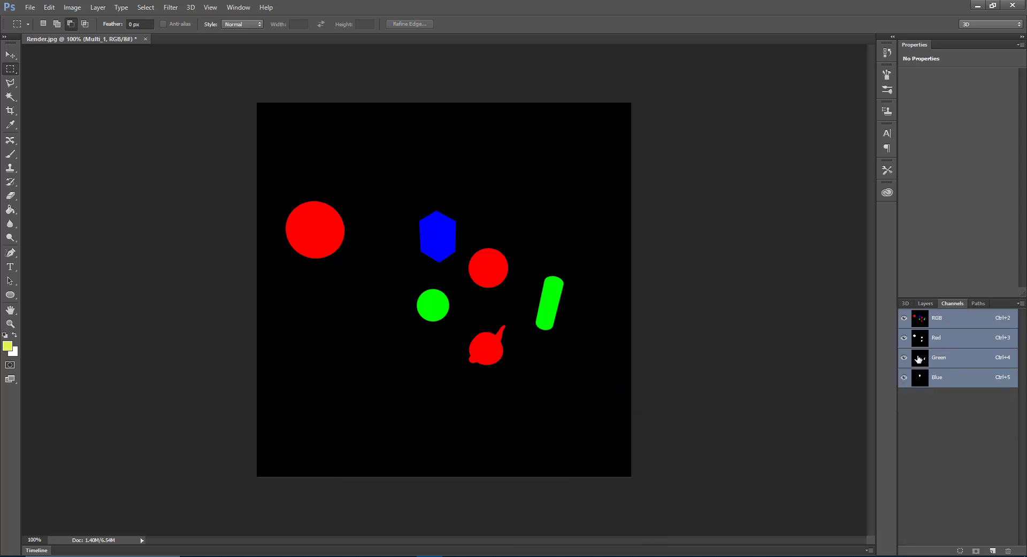
left_click(925, 304)
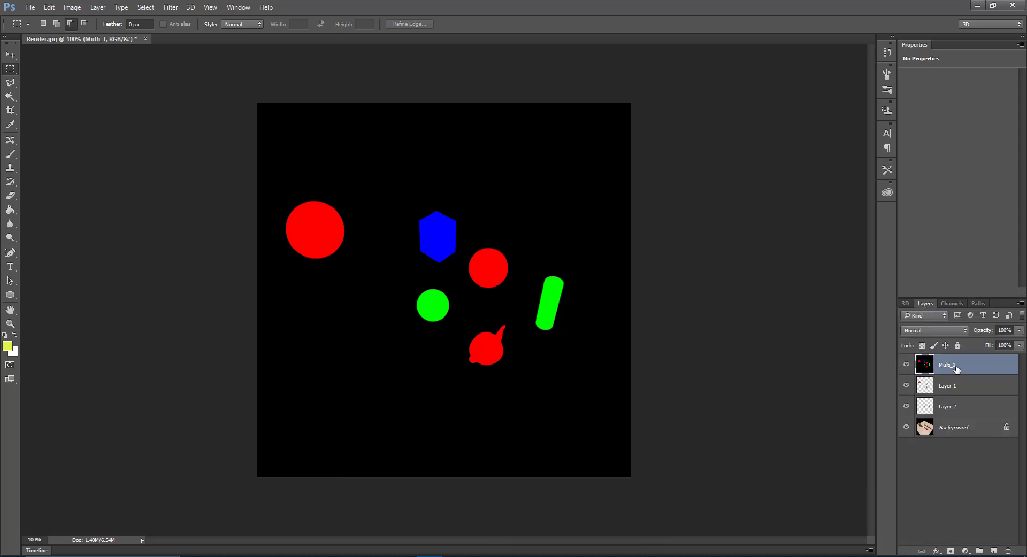
left_click(954, 303)
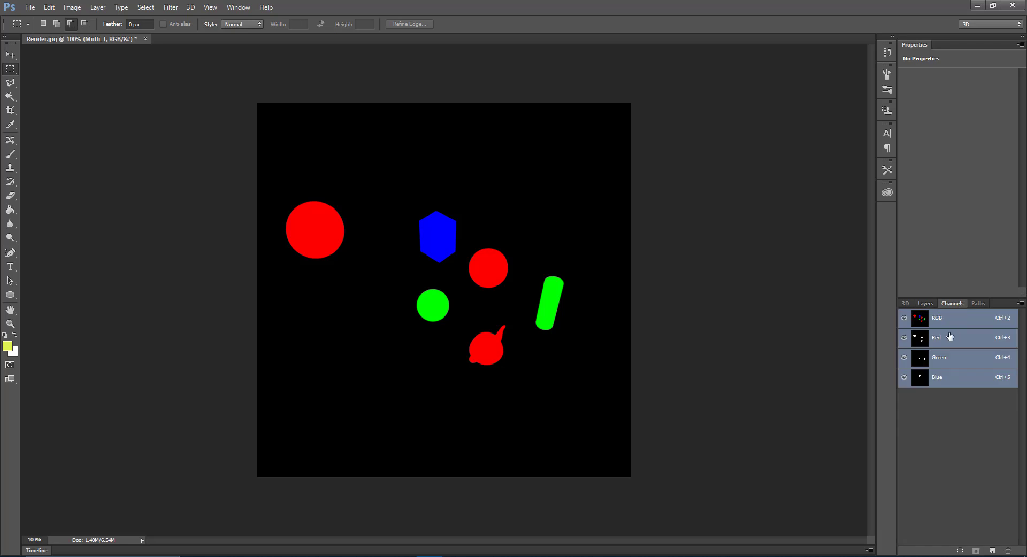
left_click(920, 377, "ctrl")
left_click(924, 303)
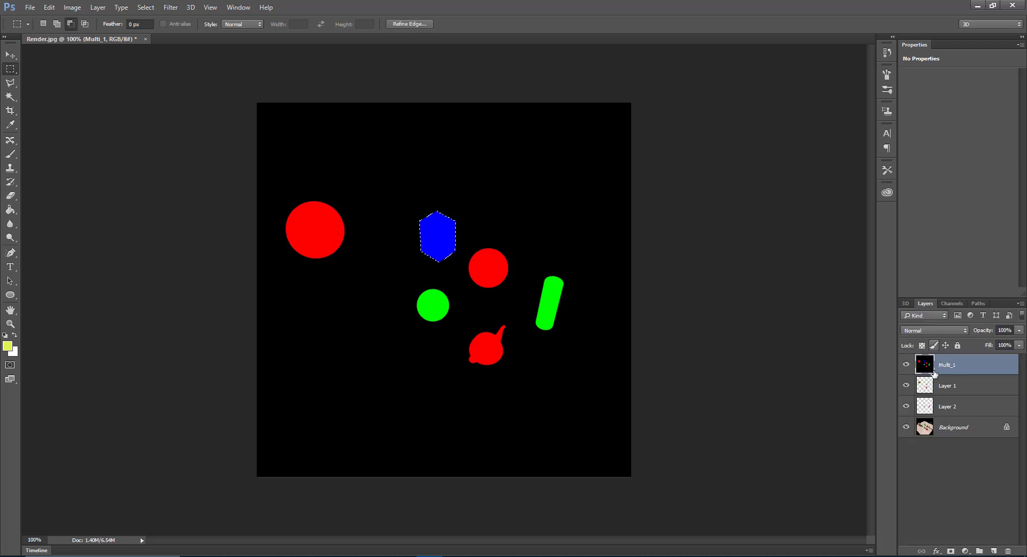
left_click(959, 430)
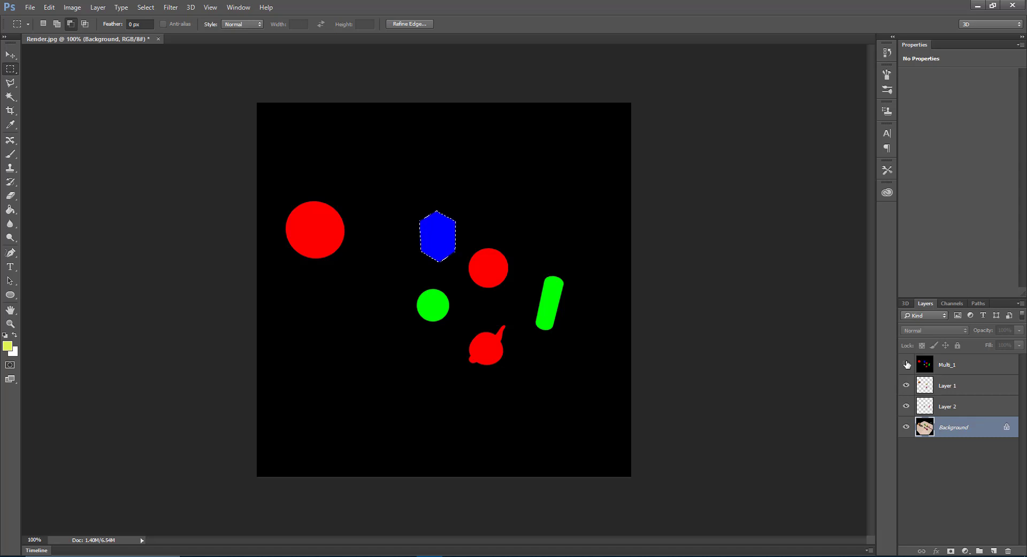
left_click(906, 365)
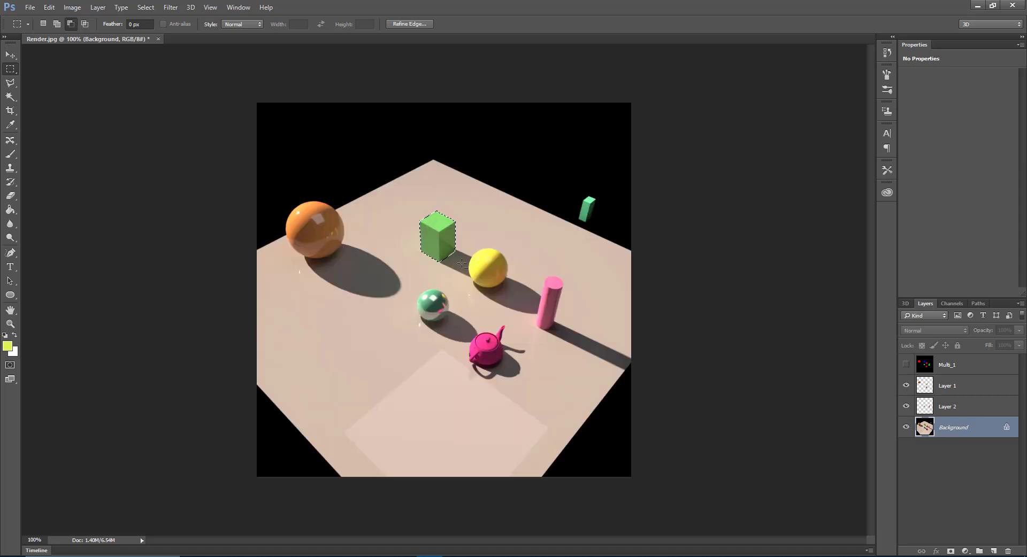
right_click(447, 244)
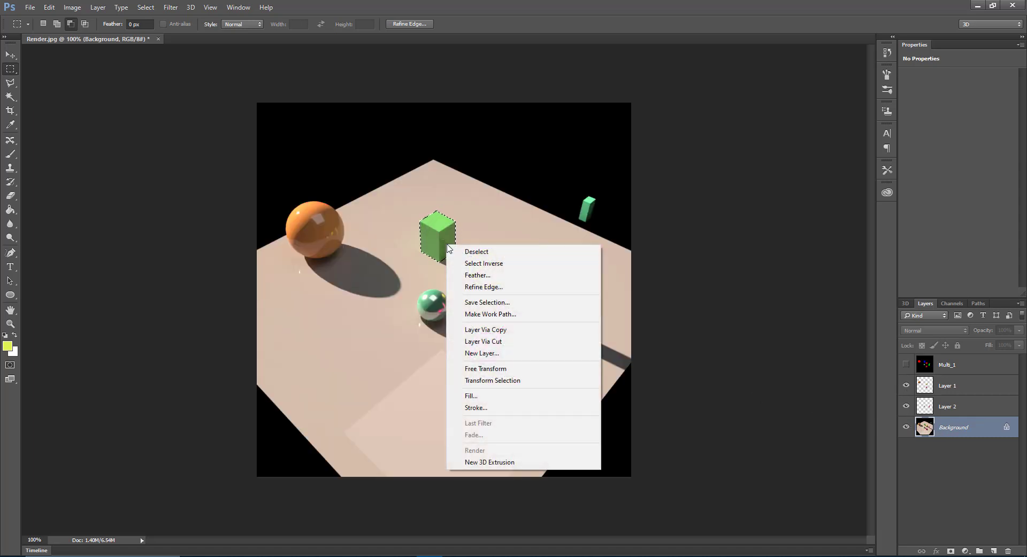
left_click(477, 330)
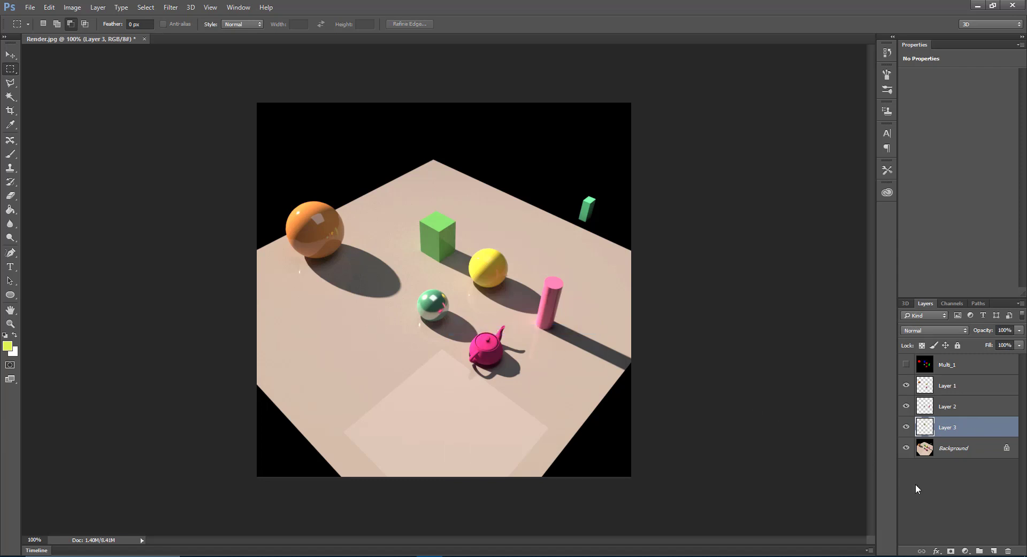
- Hide and reshow the Background layer to check the extracted objects
left_click(953, 494)
left_click(906, 448)
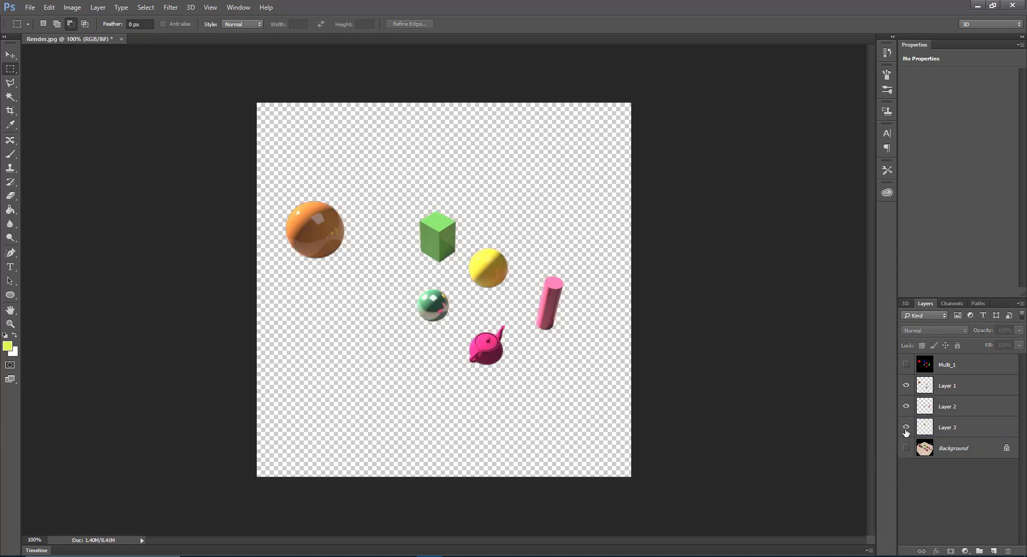
left_click(906, 448)
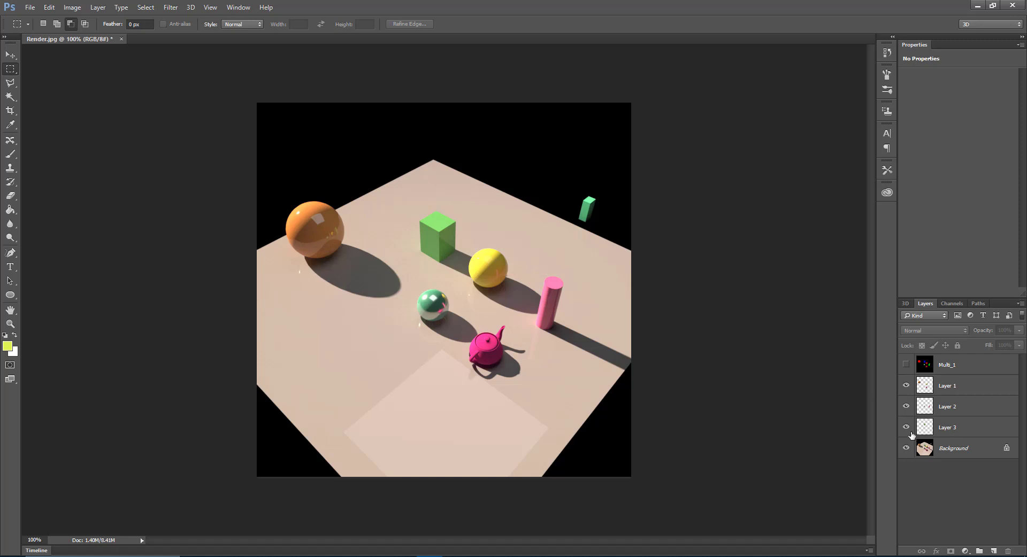
- Hide Layer 3, Layer 1 and the Background, leaving Layer 2 selected
left_click(906, 428)
left_click(906, 385)
left_click(907, 448)
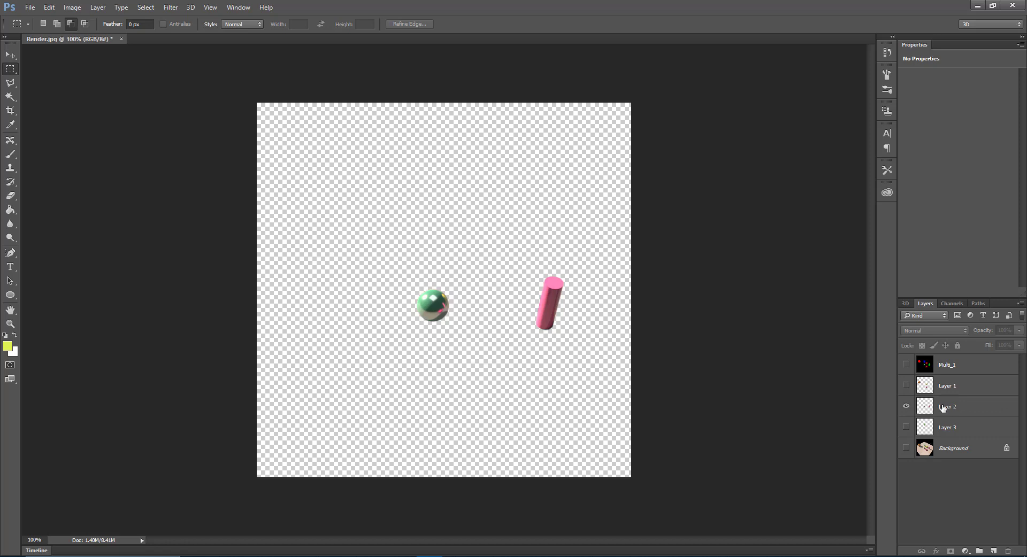
left_click(950, 411)
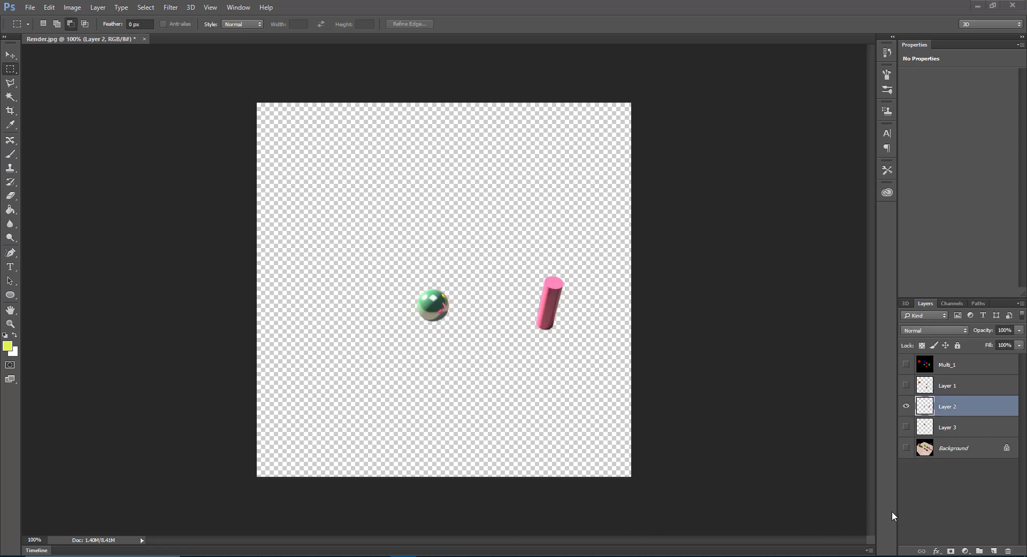
- Add a Hue/Saturation adjustment clipped to Layer 2 at Lightness +26, with the Background visible
left_click(965, 552)
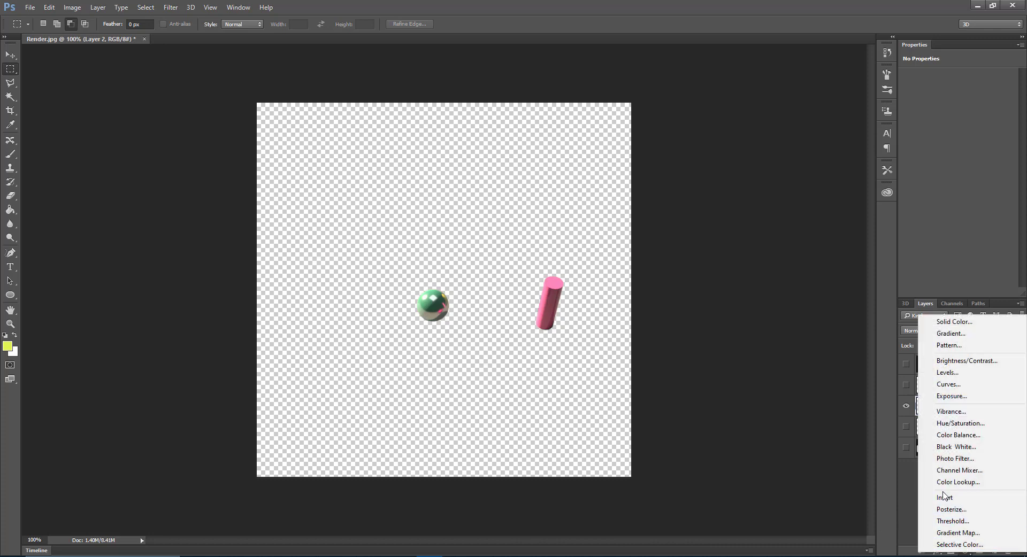
left_click(942, 425)
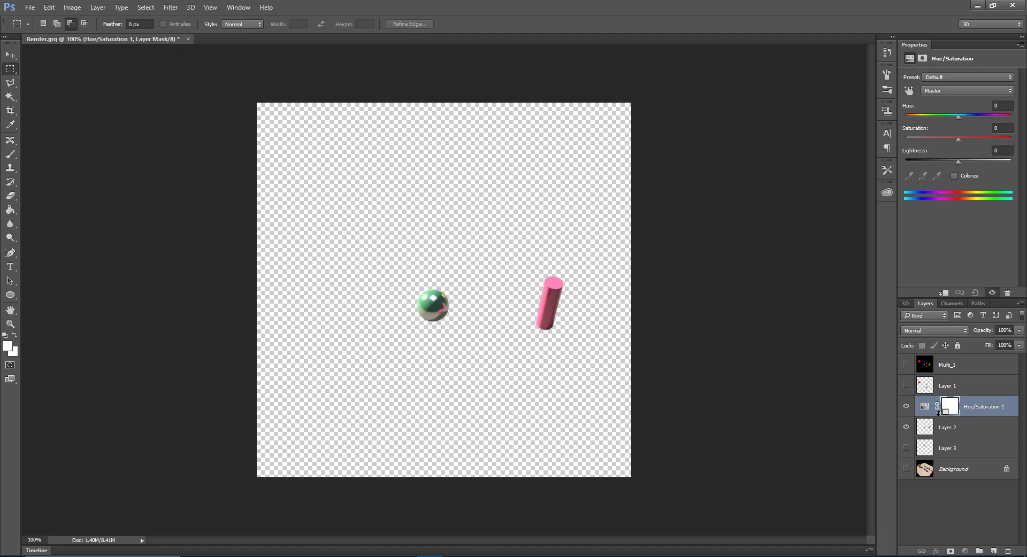
left_click(938, 412, "alt")
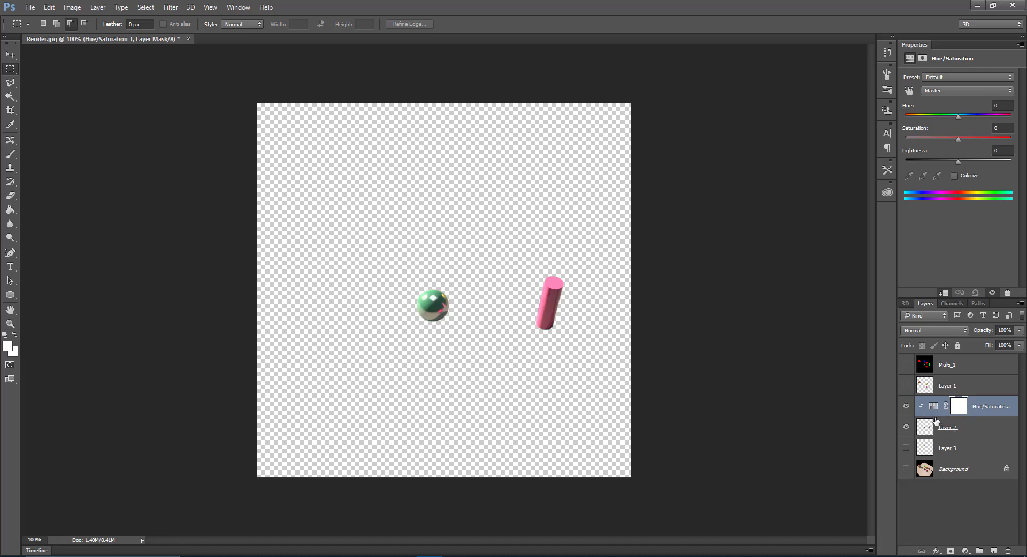
left_click_drag(960, 164, 969, 161)
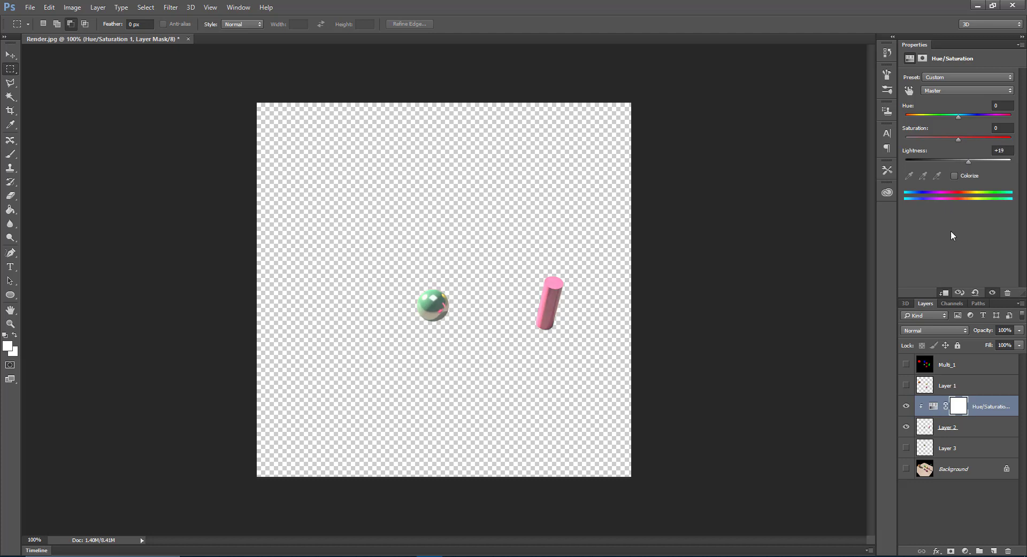
left_click(906, 469)
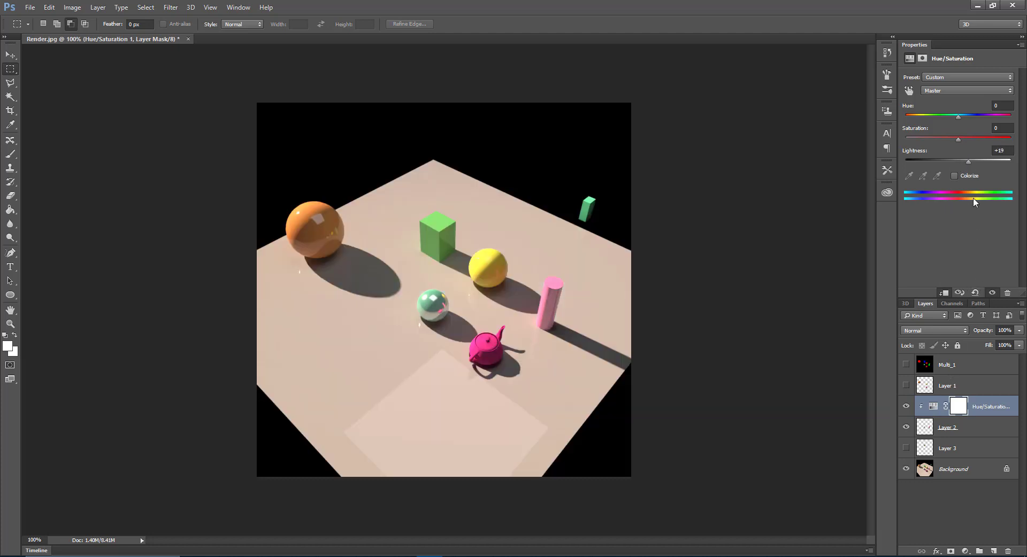
left_click_drag(970, 162, 937, 137)
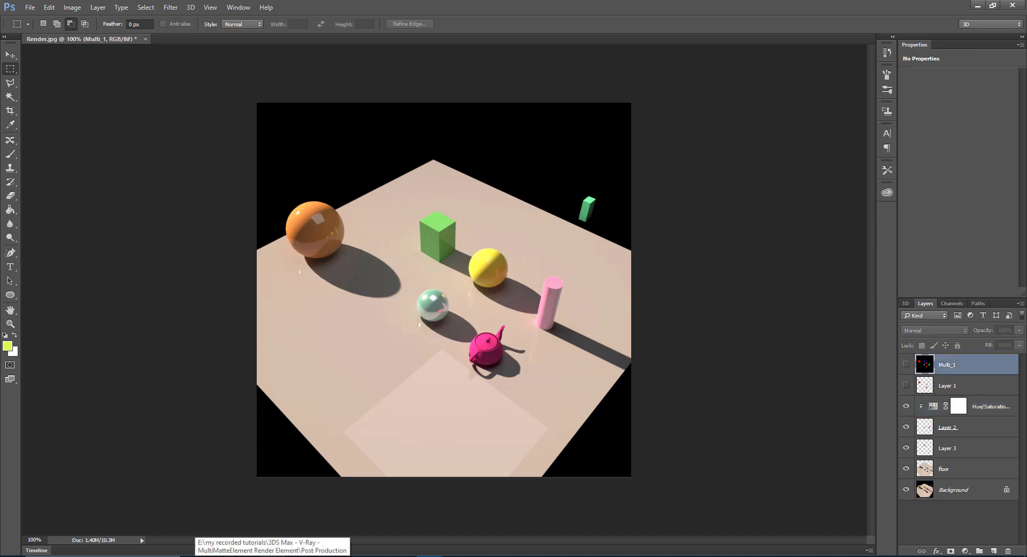
- Place Multi_2.jpg from the mask renders folder into the Photoshop document as a layer
left_click(272, 556)
left_click(409, 249)
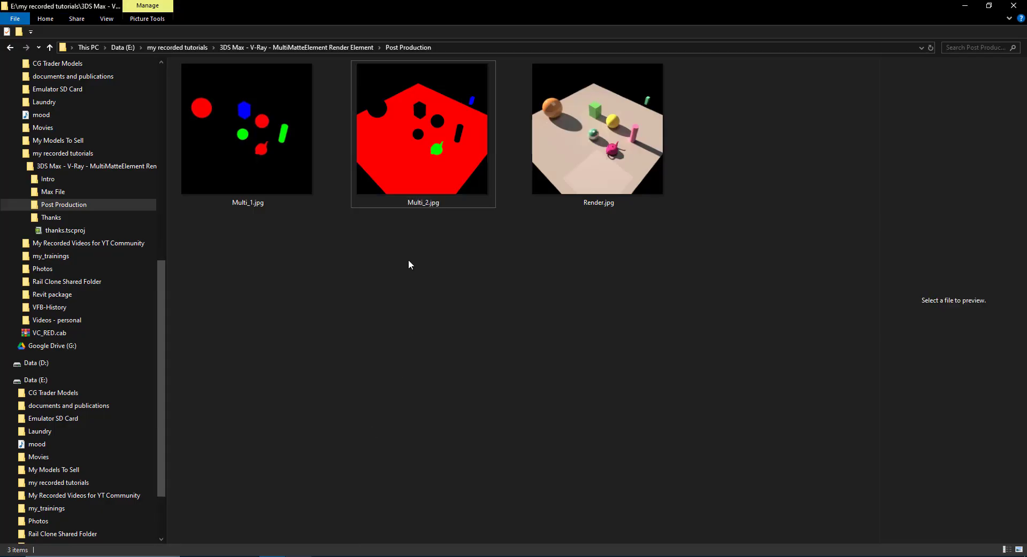
left_click_drag(412, 183, 543, 359)
key("Return")
- Rasterize the placed Multi_2 smart object layer
key("m")
right_click(927, 368)
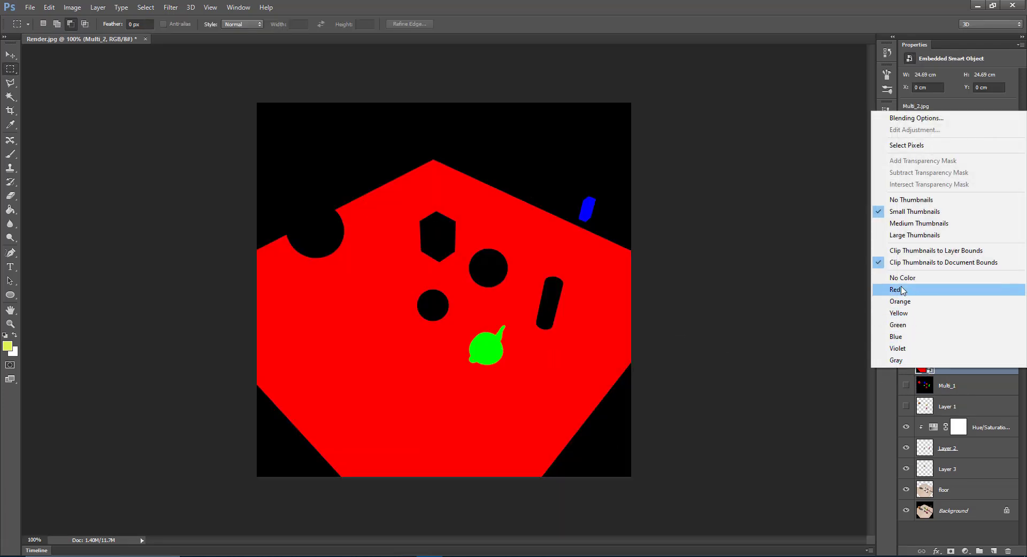
right_click(949, 402)
left_click(982, 365)
right_click(981, 366)
left_click(861, 241)
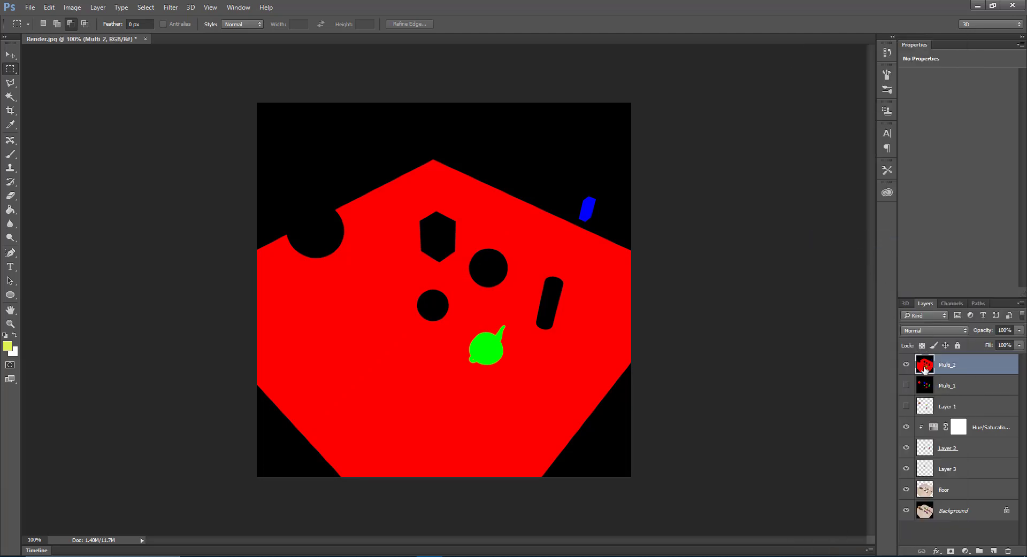
- Copy the red-masked floor from the Background onto a new layer and delete the old floor layer
left_click(950, 303)
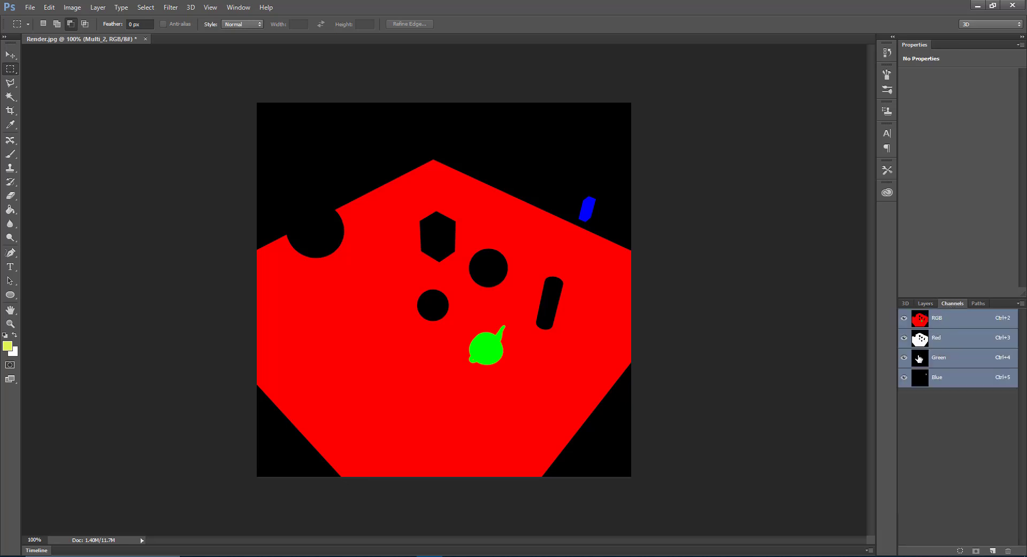
left_click(920, 321, "ctrl")
left_click(920, 340, "ctrl")
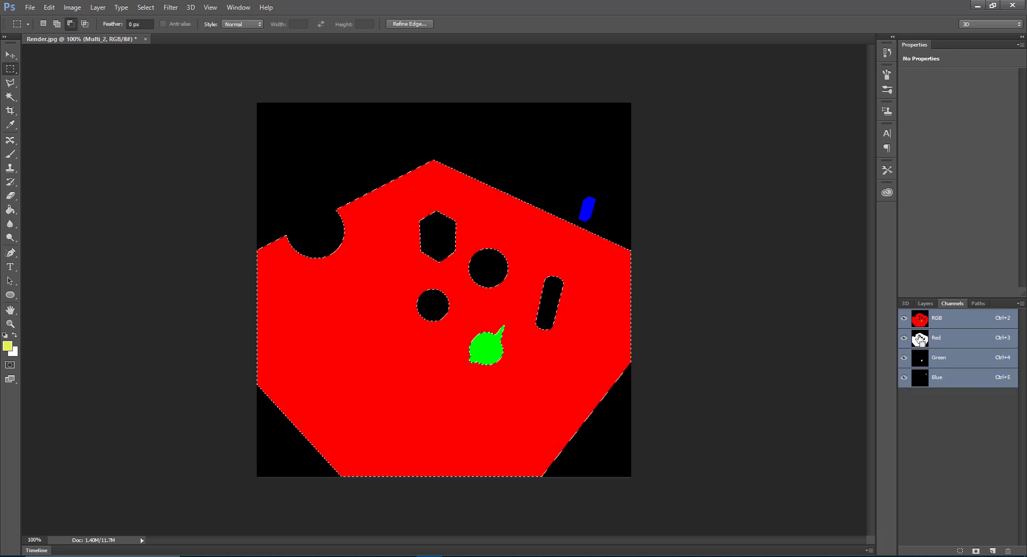
left_click(922, 304)
left_click(955, 511)
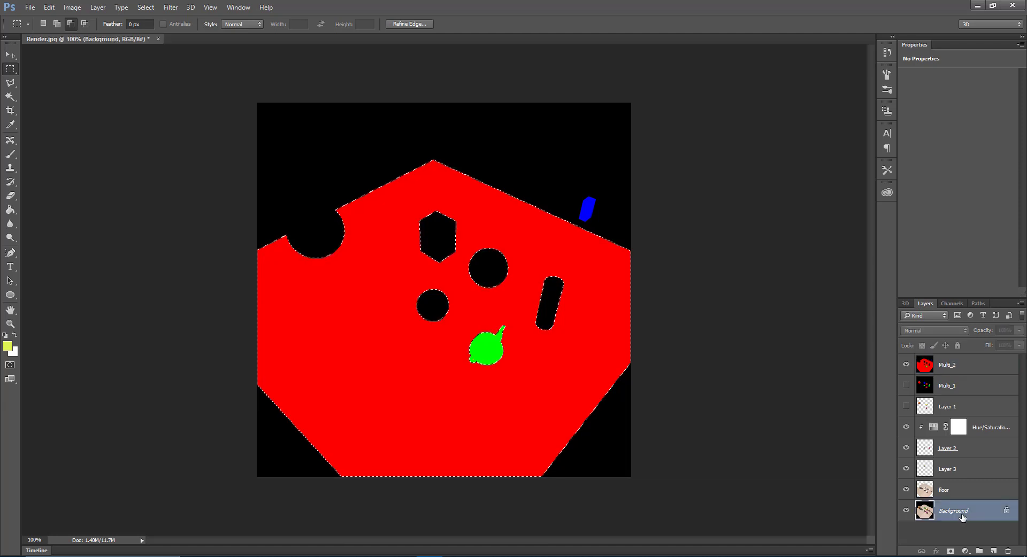
right_click(488, 111)
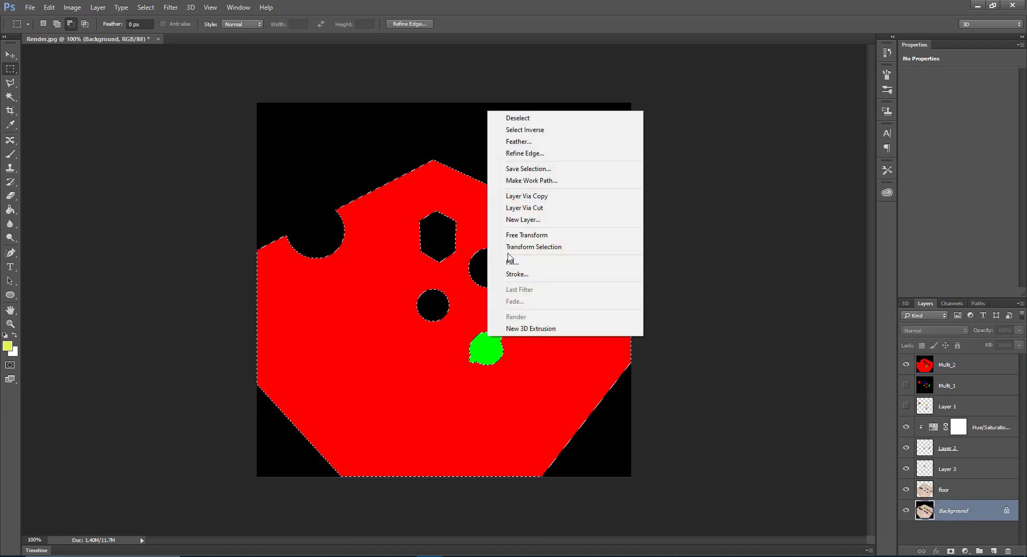
left_click(515, 198)
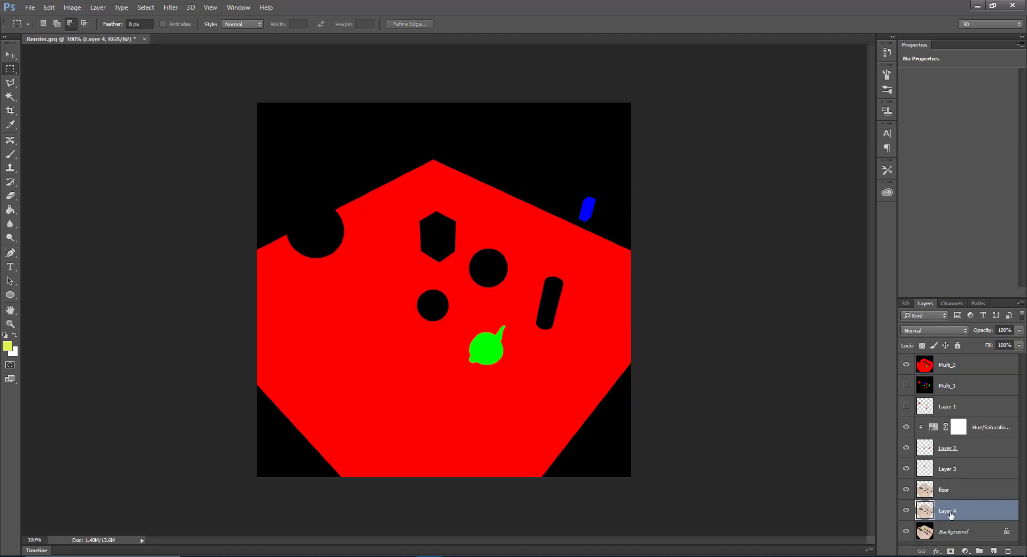
left_click_drag(944, 491, 1009, 551)
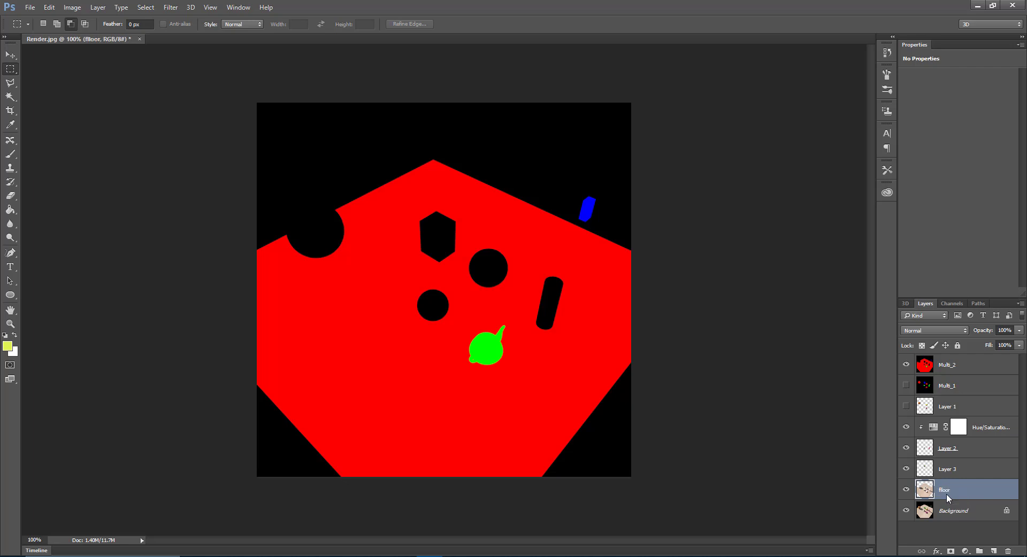
- Hide the other layers to check the new floor layer alone, then show Multi_2 again
left_click(906, 428)
left_click(906, 448)
left_click(906, 490)
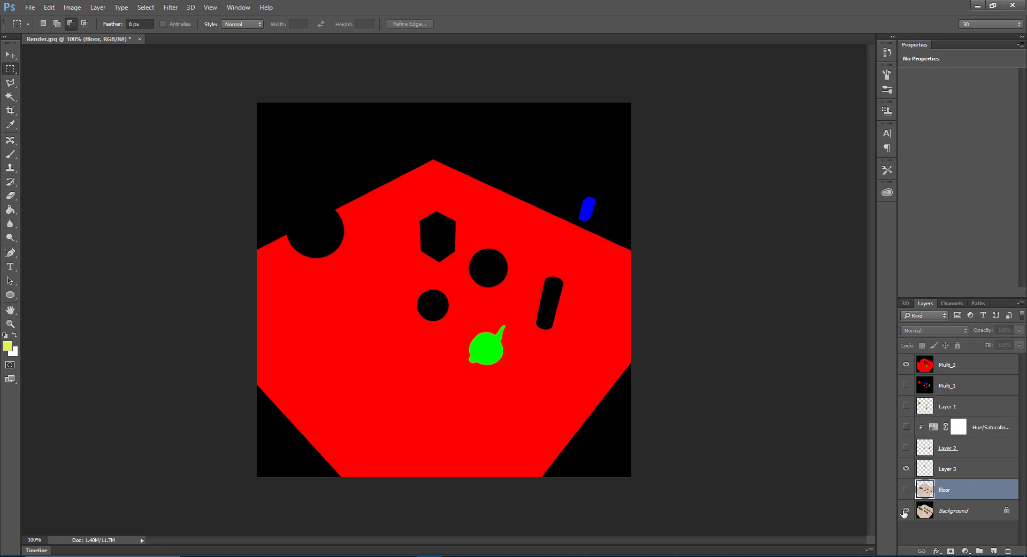
left_click(905, 364)
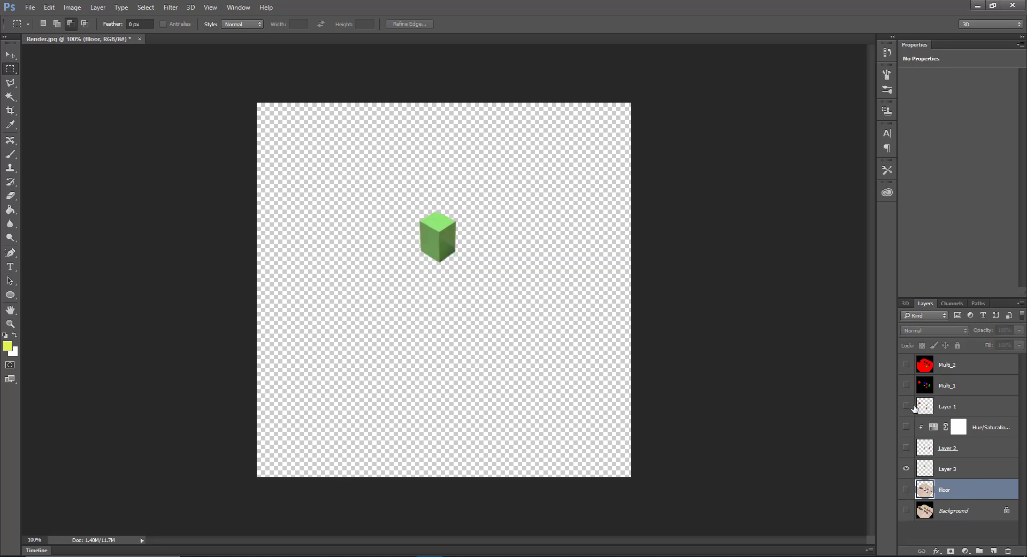
left_click(906, 469)
left_click(905, 490)
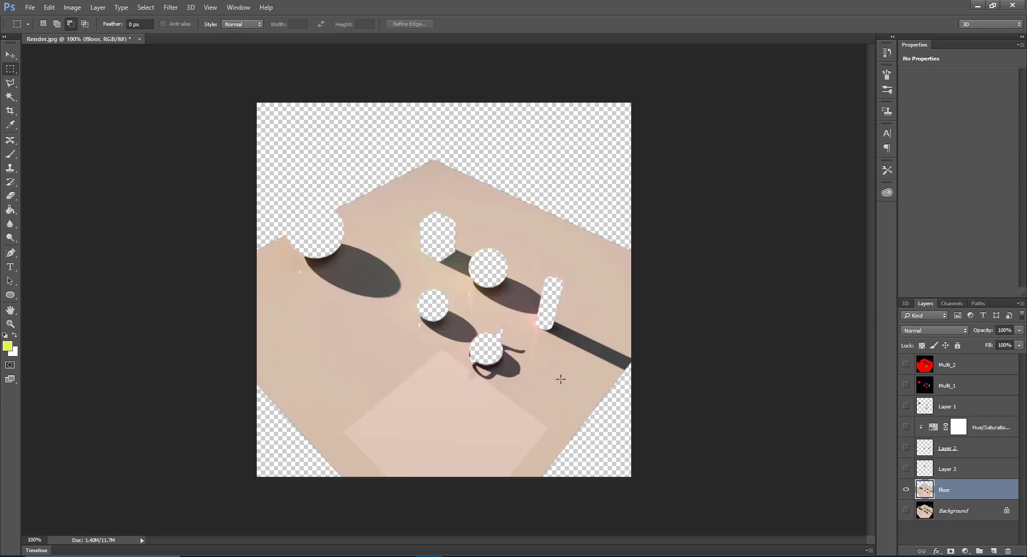
left_click(951, 365)
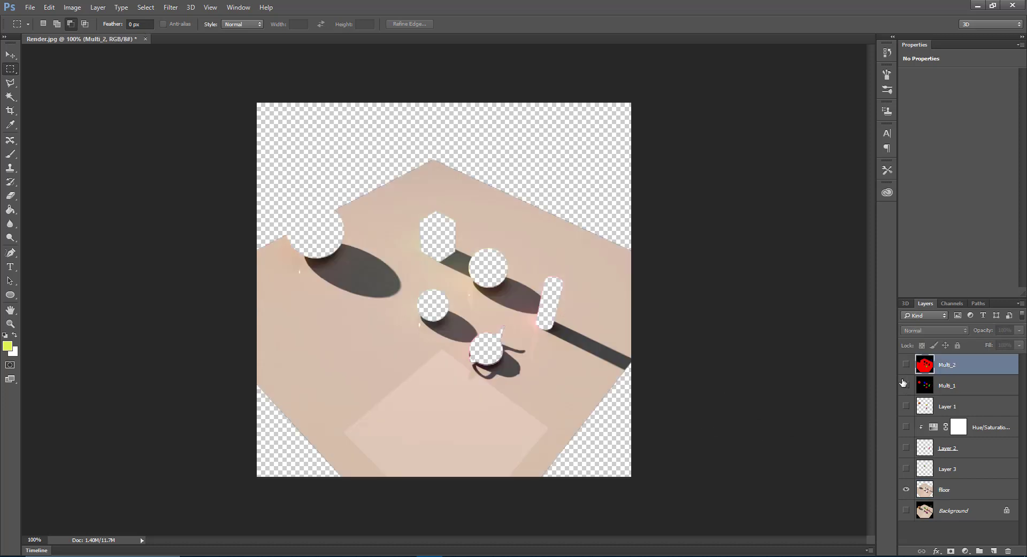
left_click(906, 365)
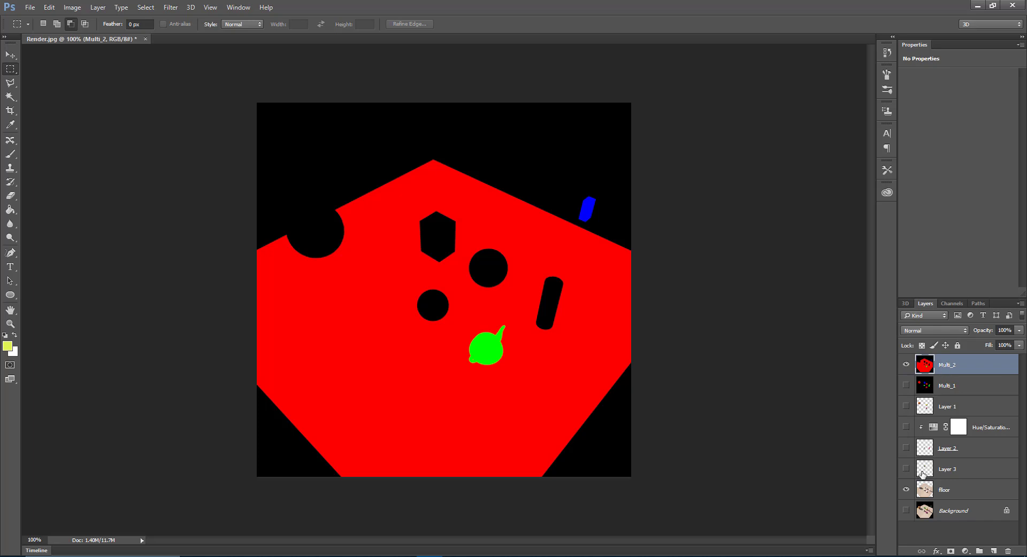
- Load Multi_2's Blue channel mask and copy the small box from the render onto a new layer
left_click(952, 512)
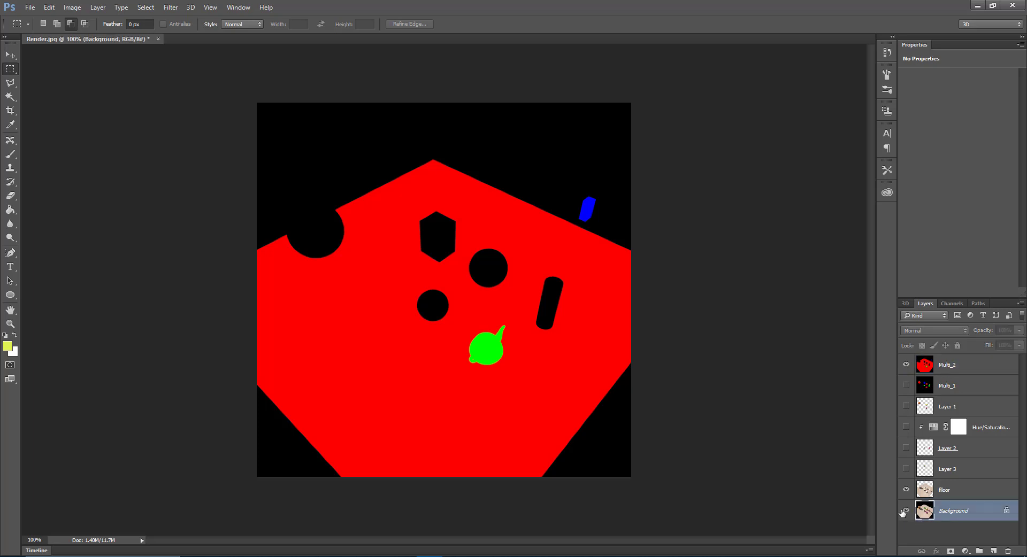
left_click(949, 366)
left_click(955, 304)
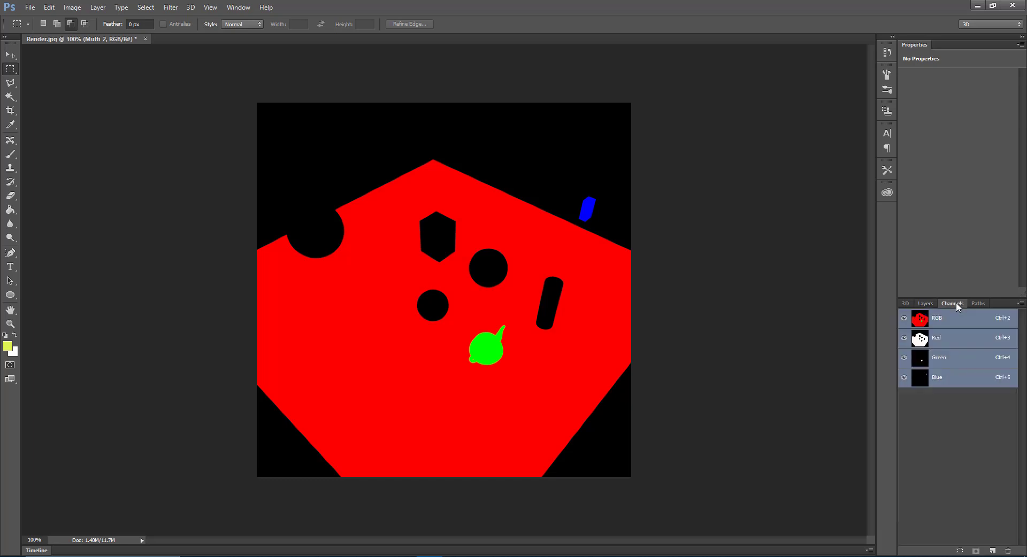
left_click(921, 381, "ctrl")
left_click(923, 303)
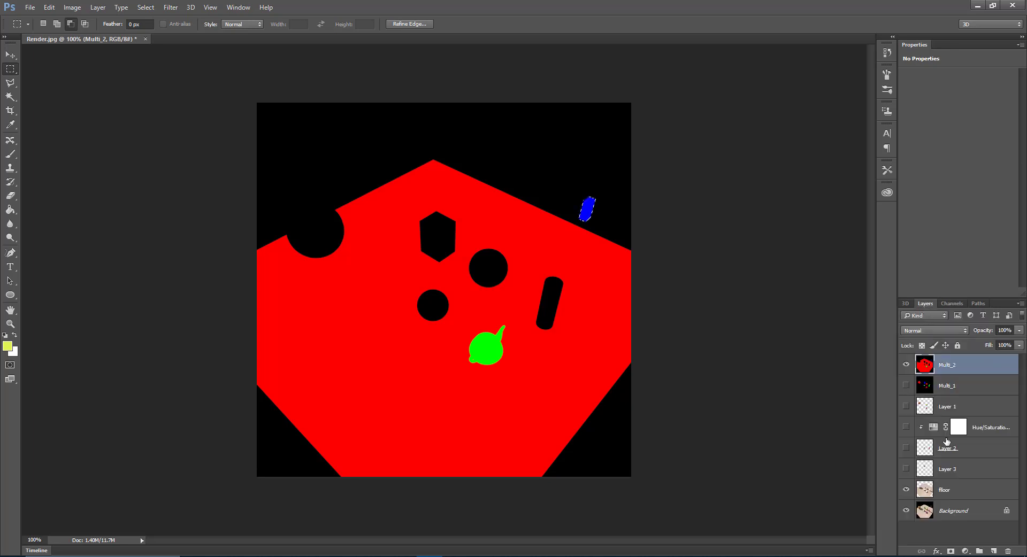
left_click(955, 513)
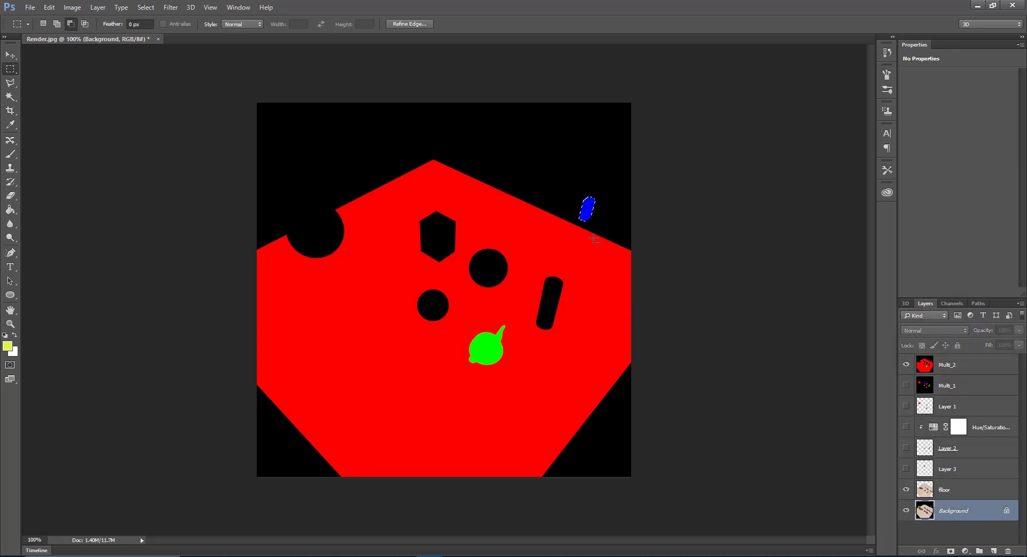
right_click(582, 210)
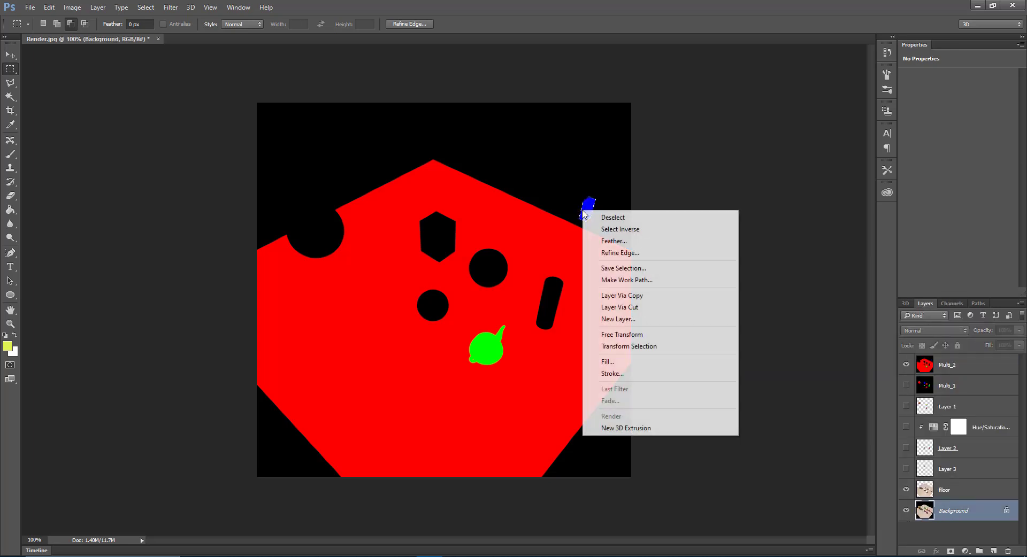
left_click(621, 295)
- Rename the new layer to blieBox
double_click(948, 511)
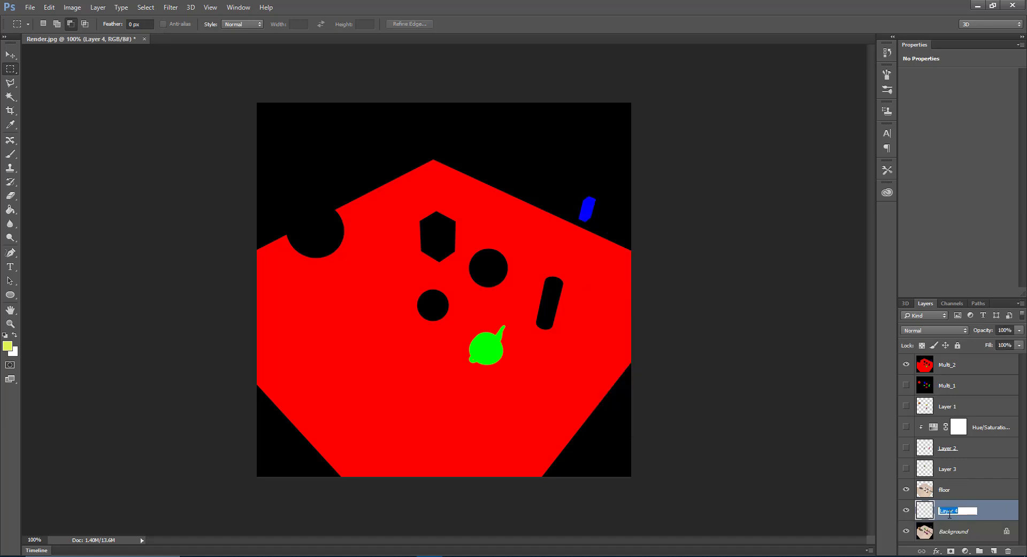
type("bl")
type("end")
key("Return")
- Hide floor, Background and Multi_2 to check the extracted box, then reshow Multi_2 and Background
left_click(906, 490)
left_click(906, 532)
left_click(906, 365)
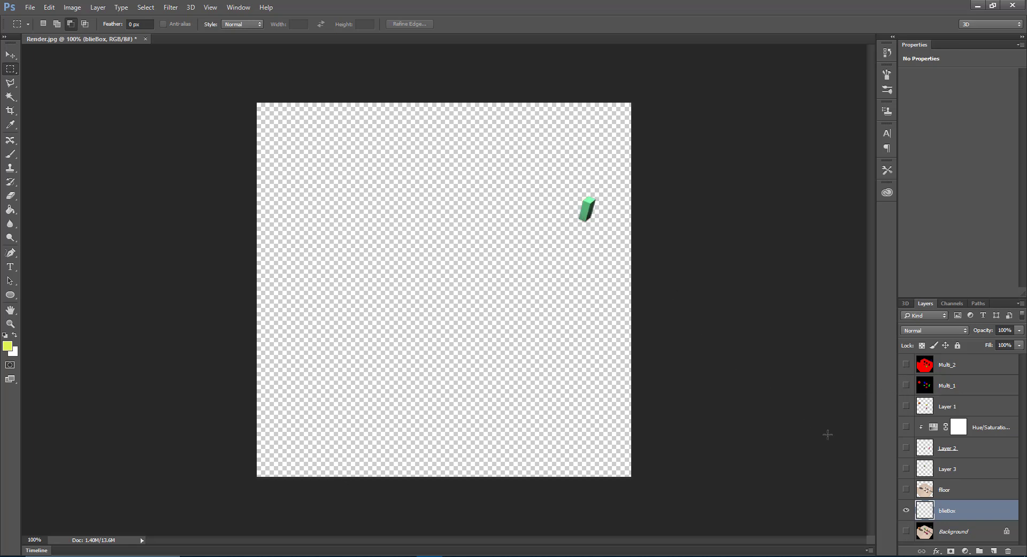
left_click(906, 366)
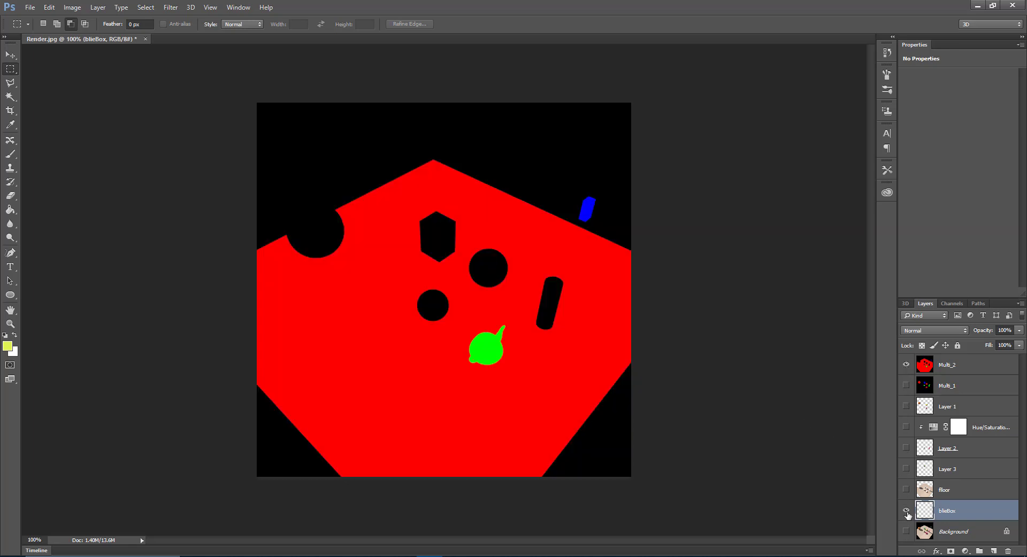
left_click(905, 532)
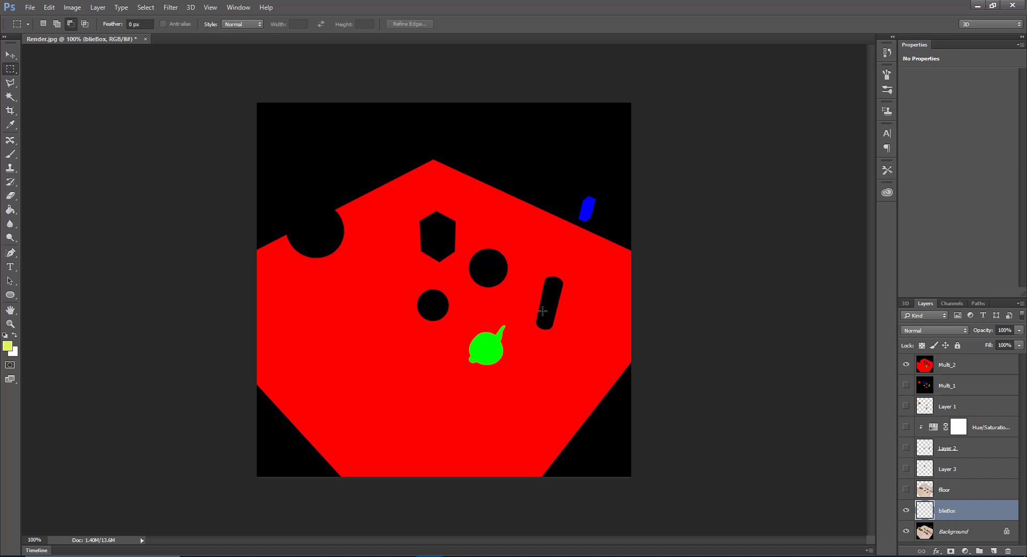